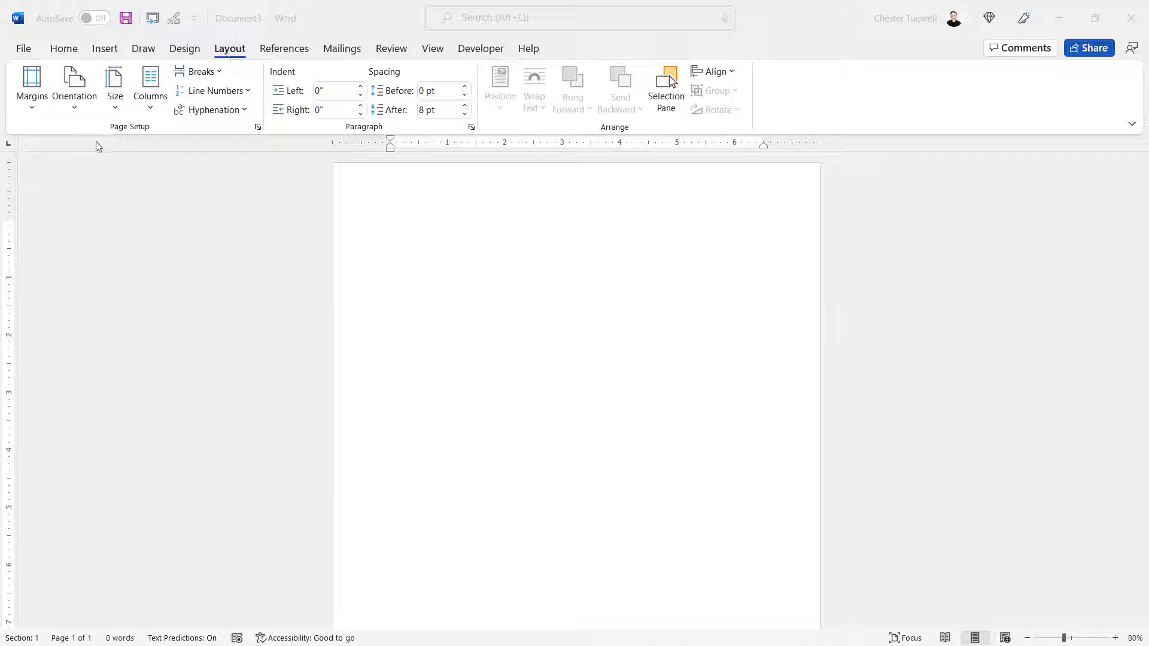
Step: Set the blank document's paper size to Letter, 8.5" x 11", with landscape orientation
click(116, 99)
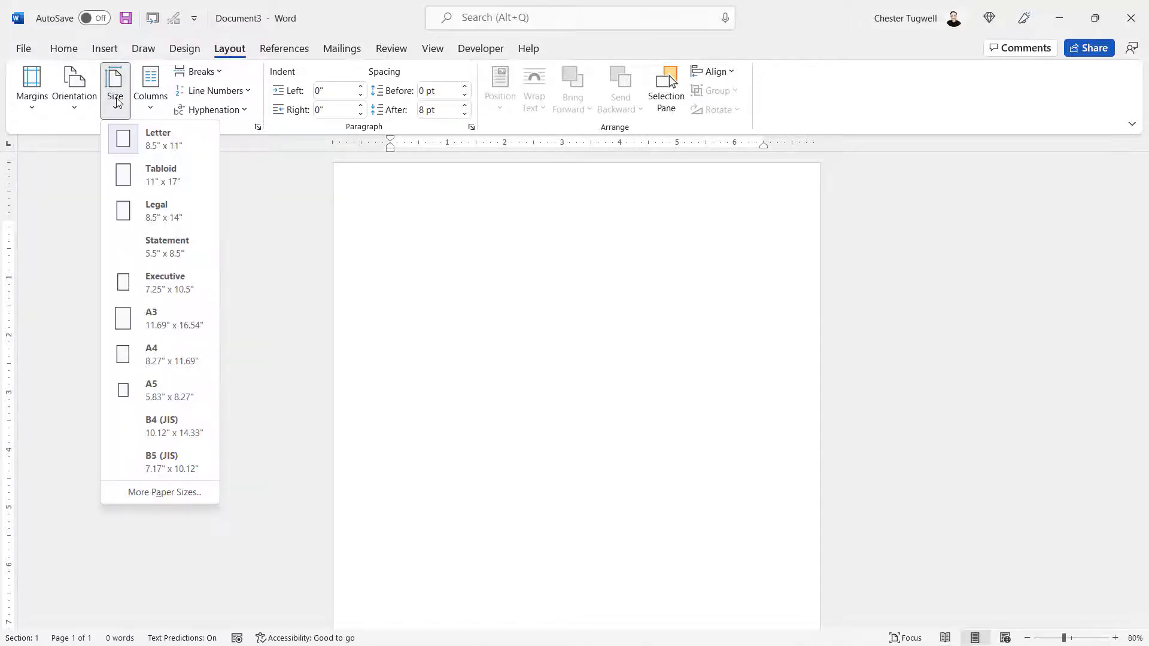
click(160, 146)
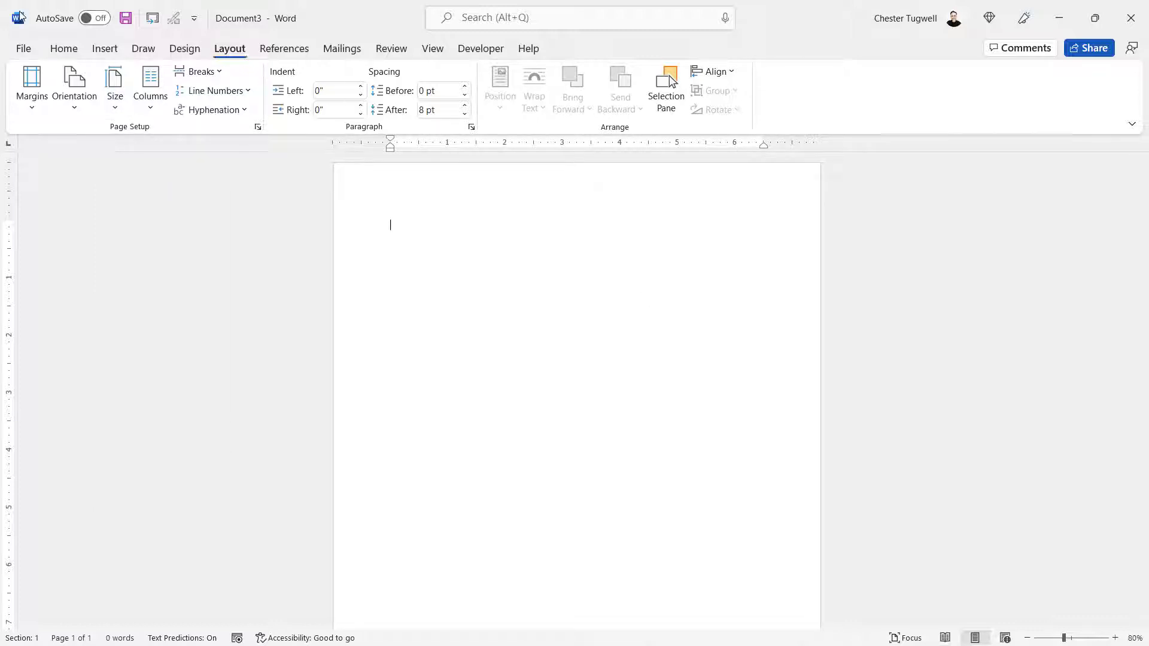
click(75, 87)
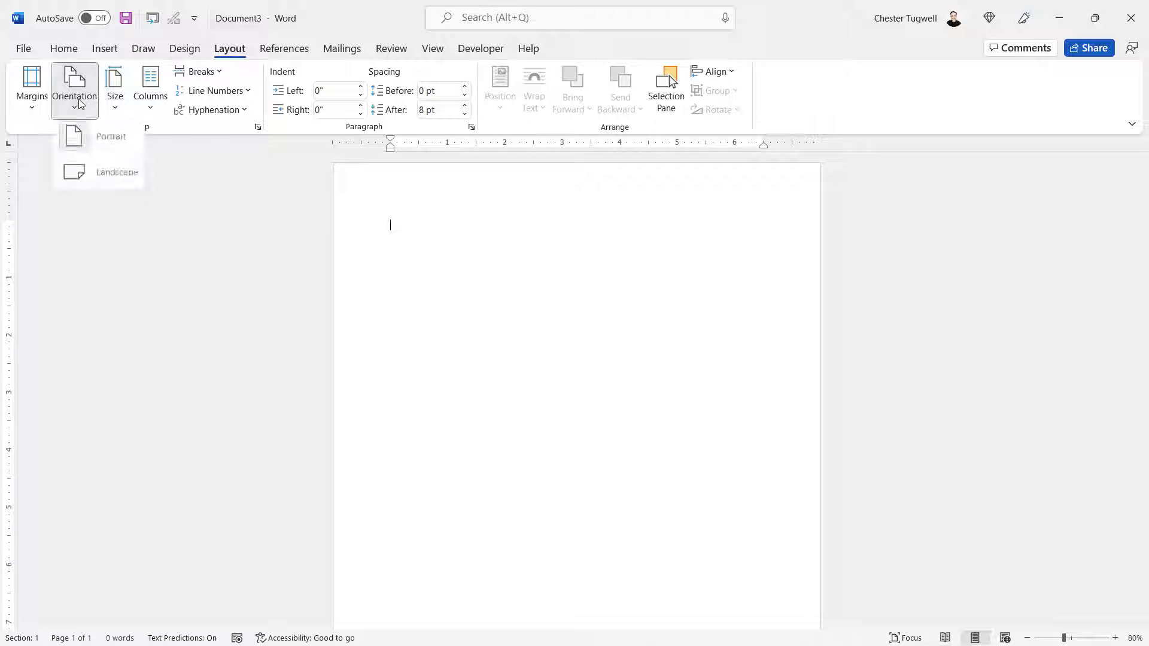
click(110, 174)
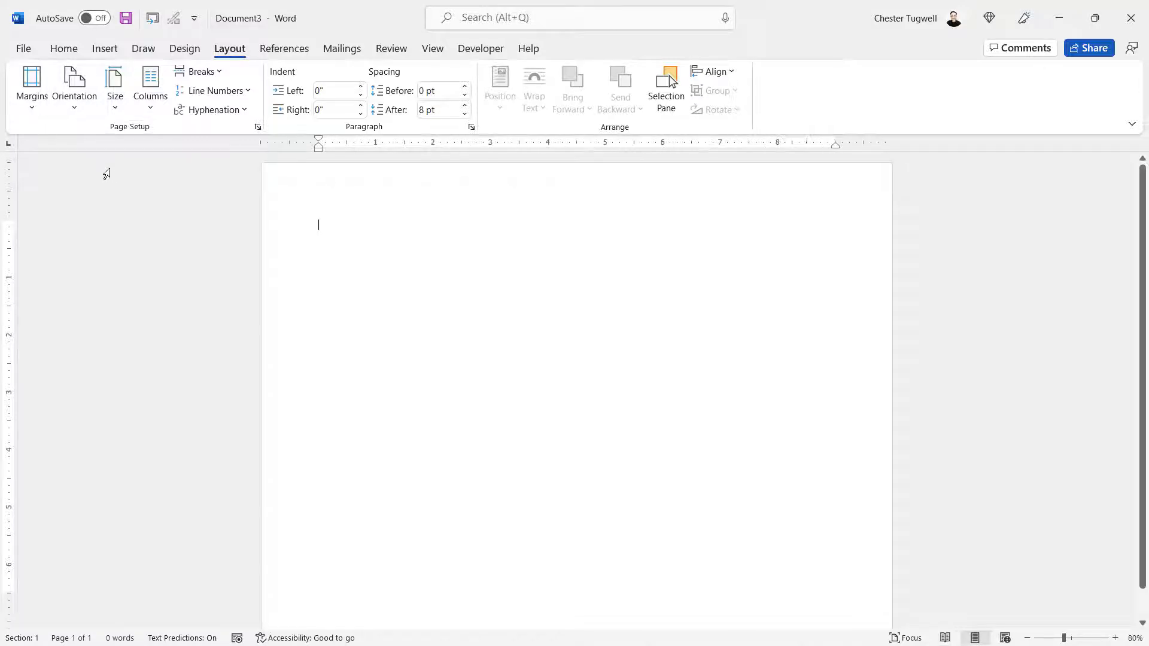
Step: Set custom page margins of 0.59" top, 0.2" bottom, 0.39" left and 0.39" right for the whole document
click(39, 105)
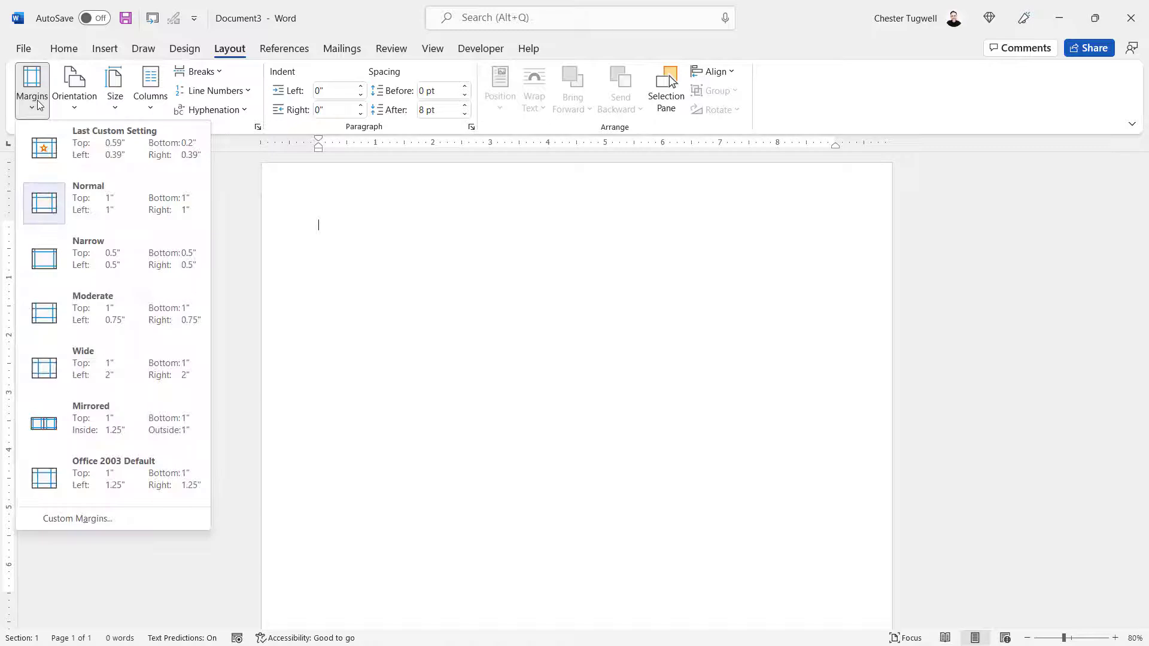
click(78, 520)
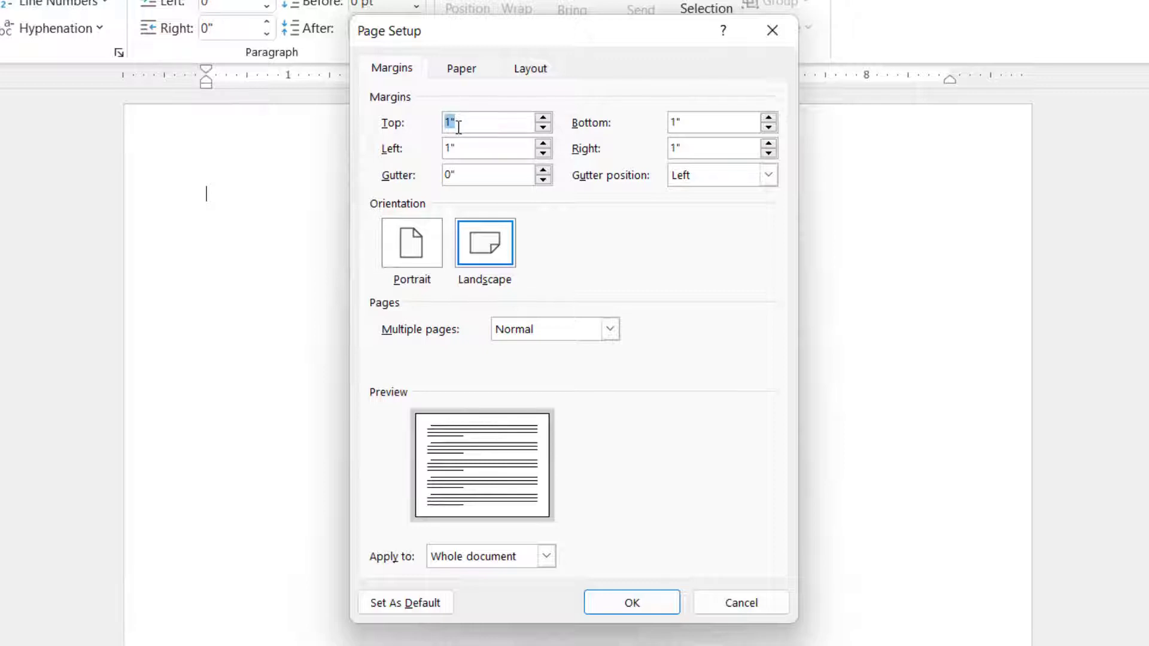
text(0.59)
key(Tab)
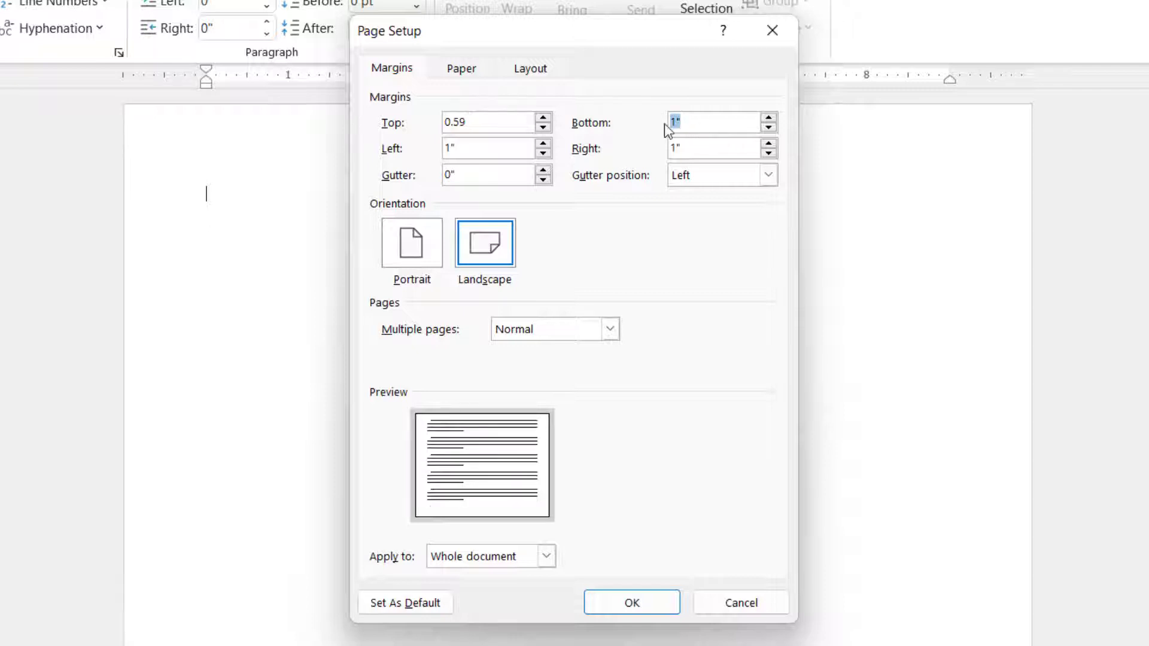
text(0.2)
click(446, 147)
double_click(446, 147)
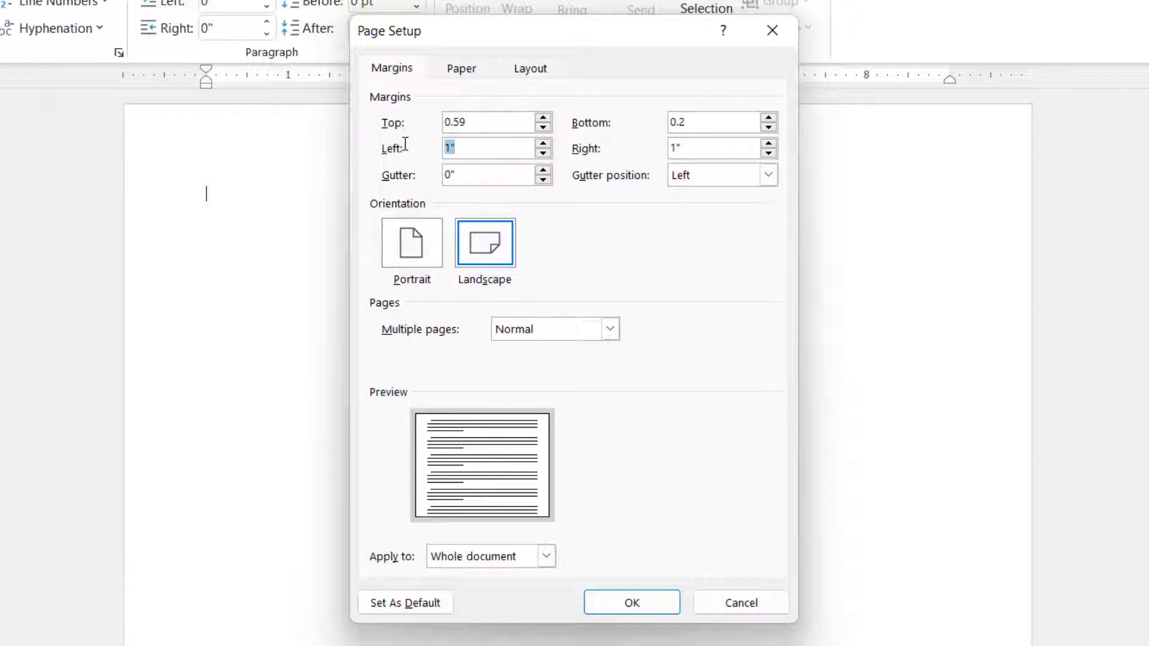
text(.39)
double_click(672, 147)
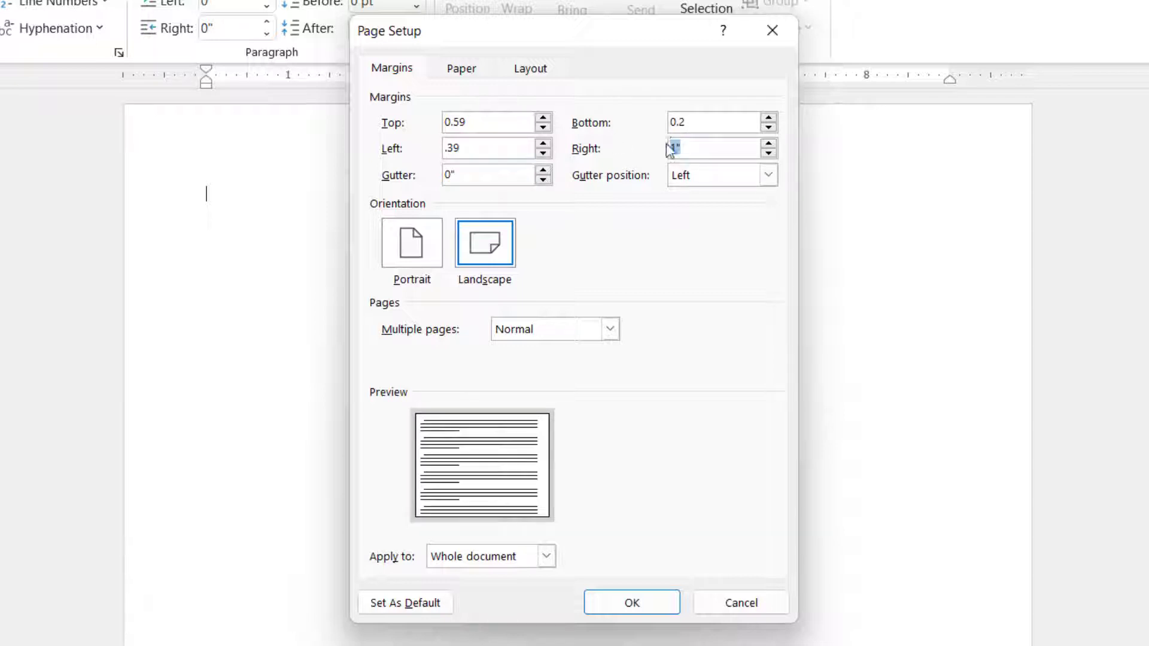
text(0.39)
click(665, 604)
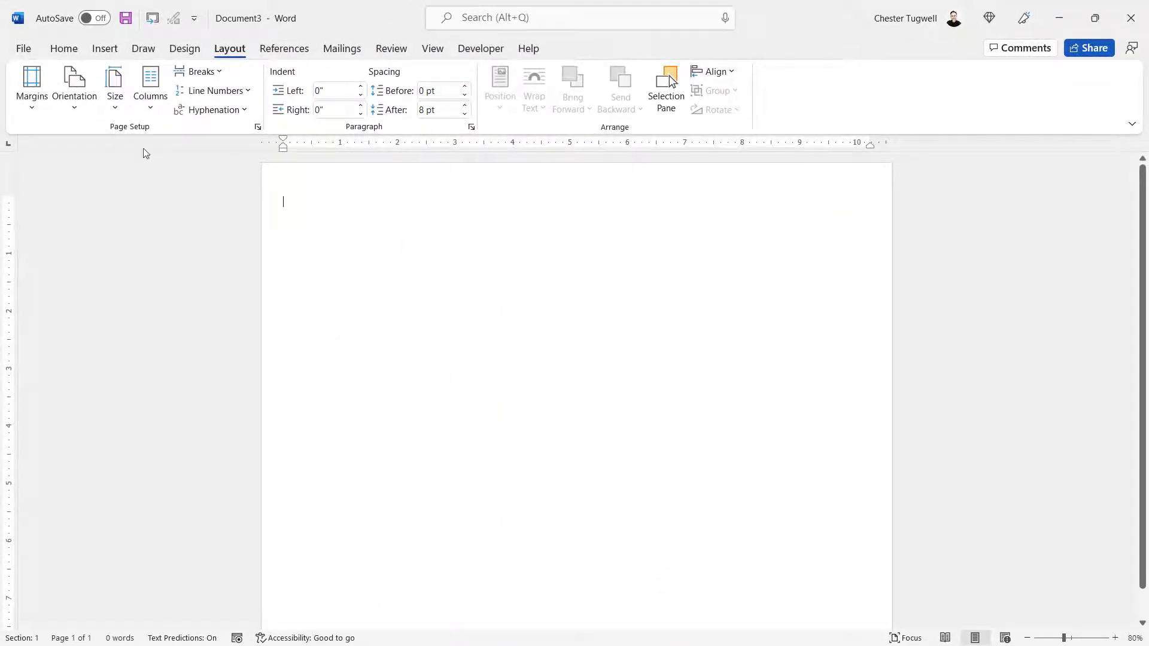
Step: Insert a table with five columns and one row at the start of the page
click(104, 51)
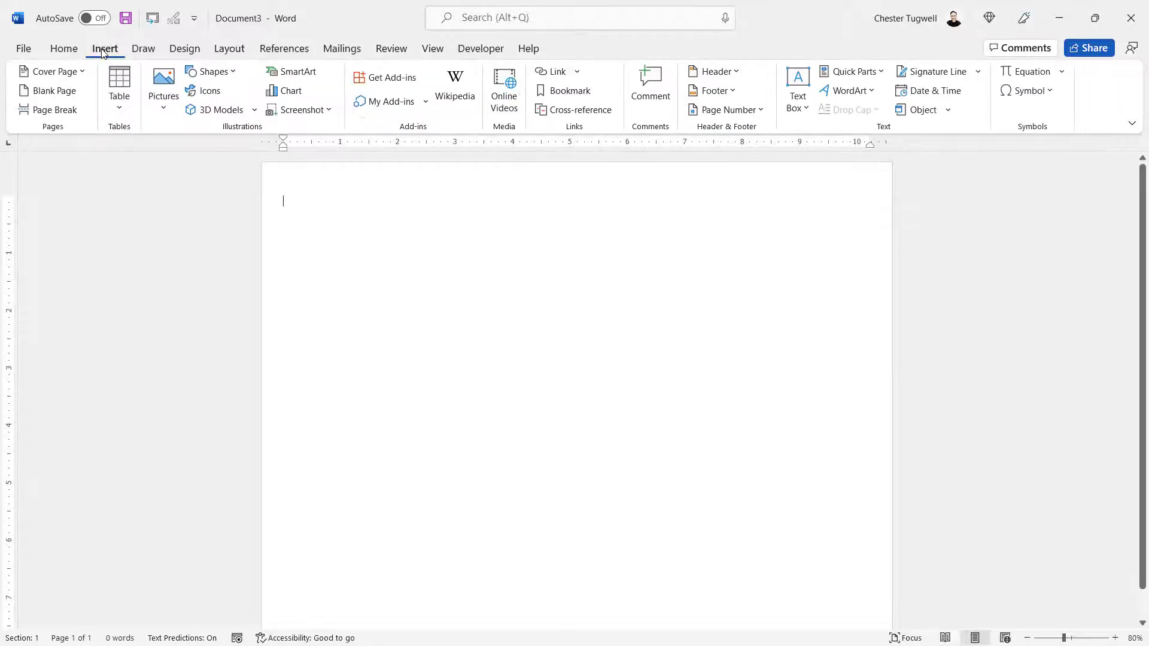
click(119, 114)
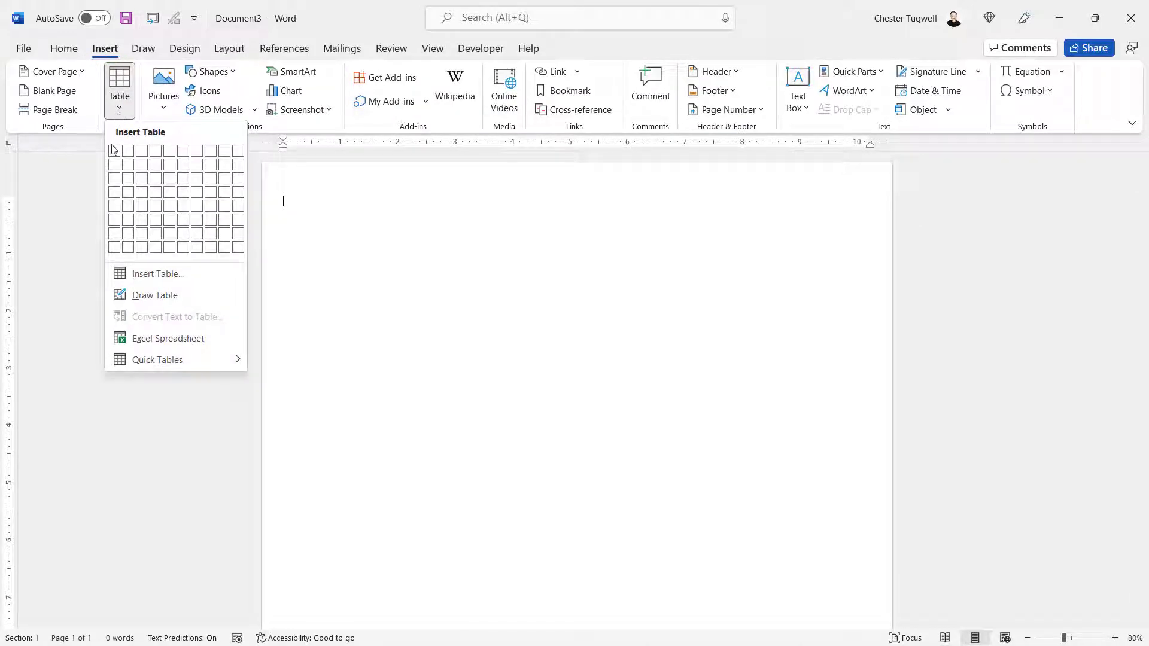
click(170, 153)
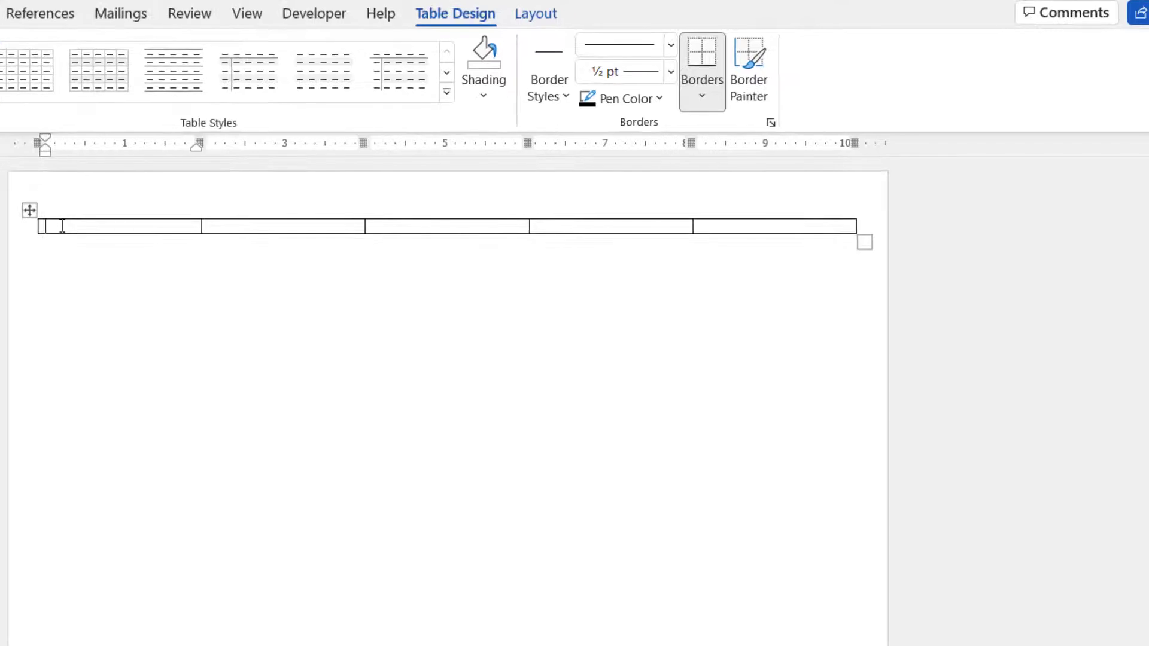
Step: Set the width of the table's first column to 2.88"
click(529, 18)
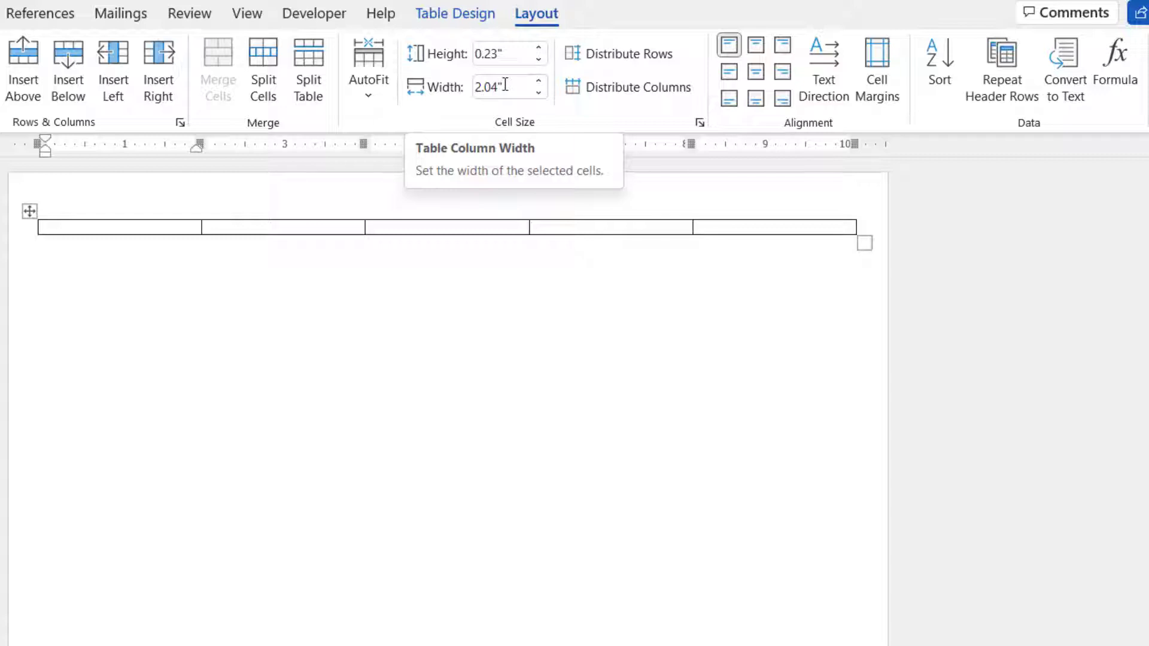
click(504, 85)
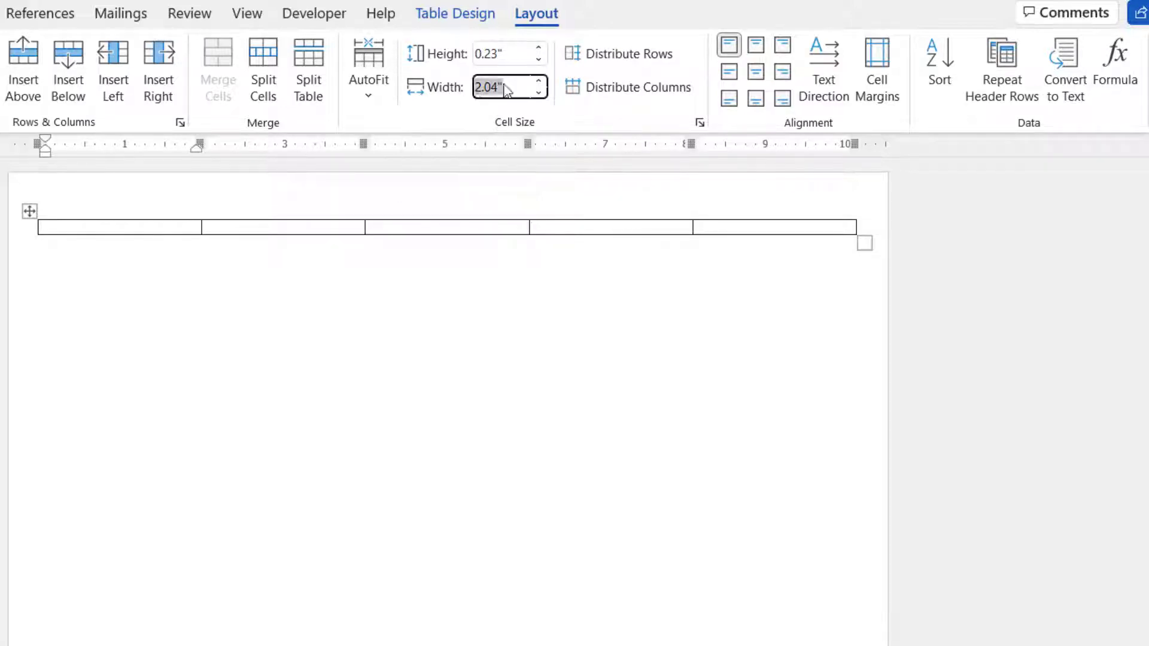
drag(484, 85, 473, 84)
text(2.88)
key(Return)
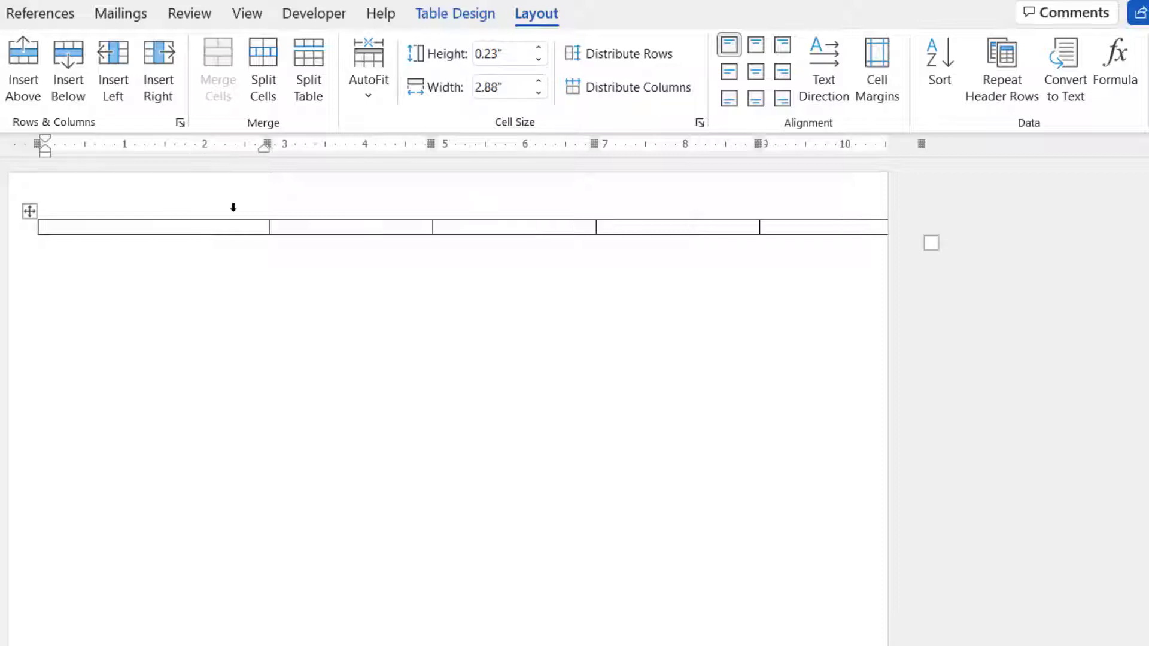
Step: Set the width of the table's second column to 0.79"
click(286, 228)
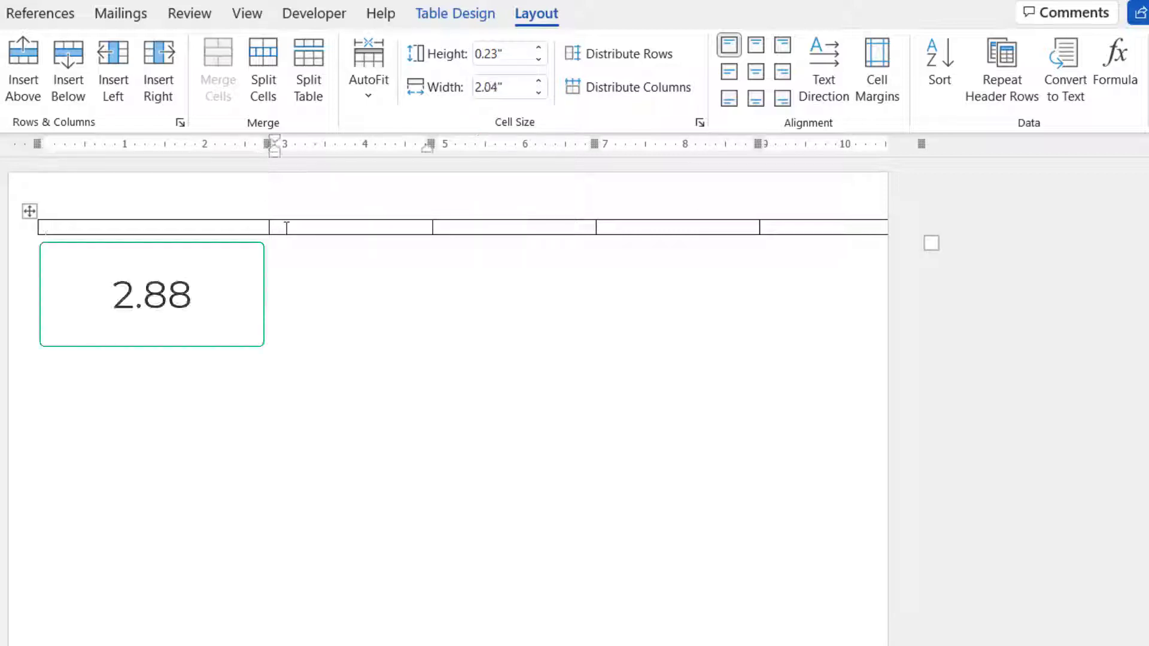
click(487, 89)
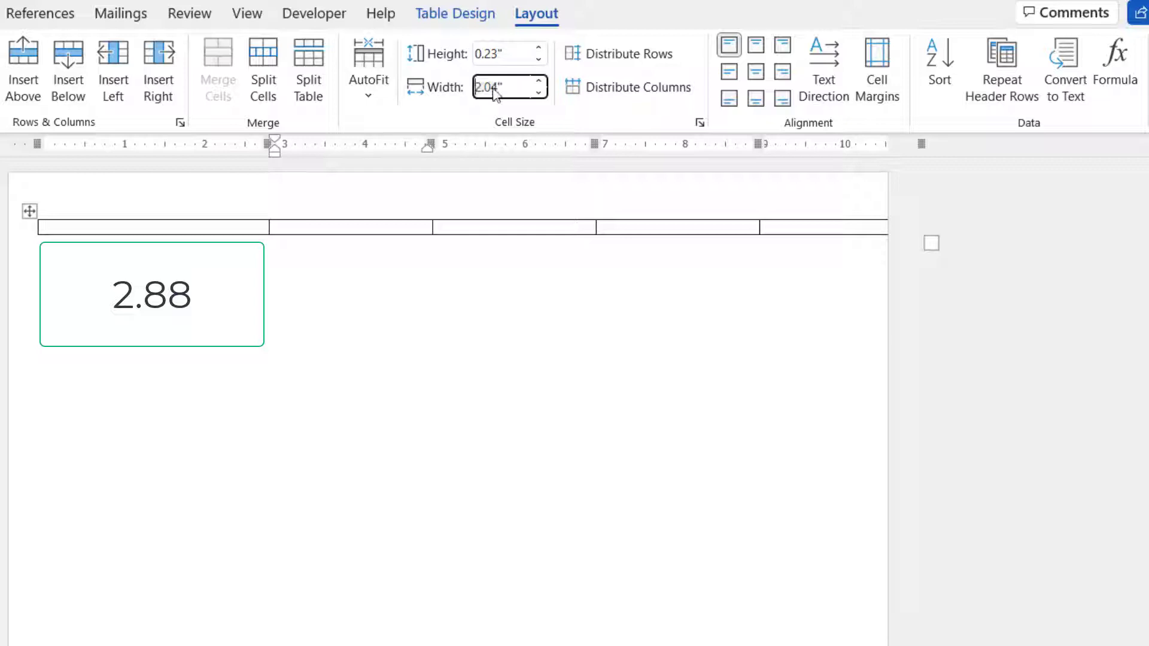
drag(494, 94, 538, 91)
text(0.79)
key(Return)
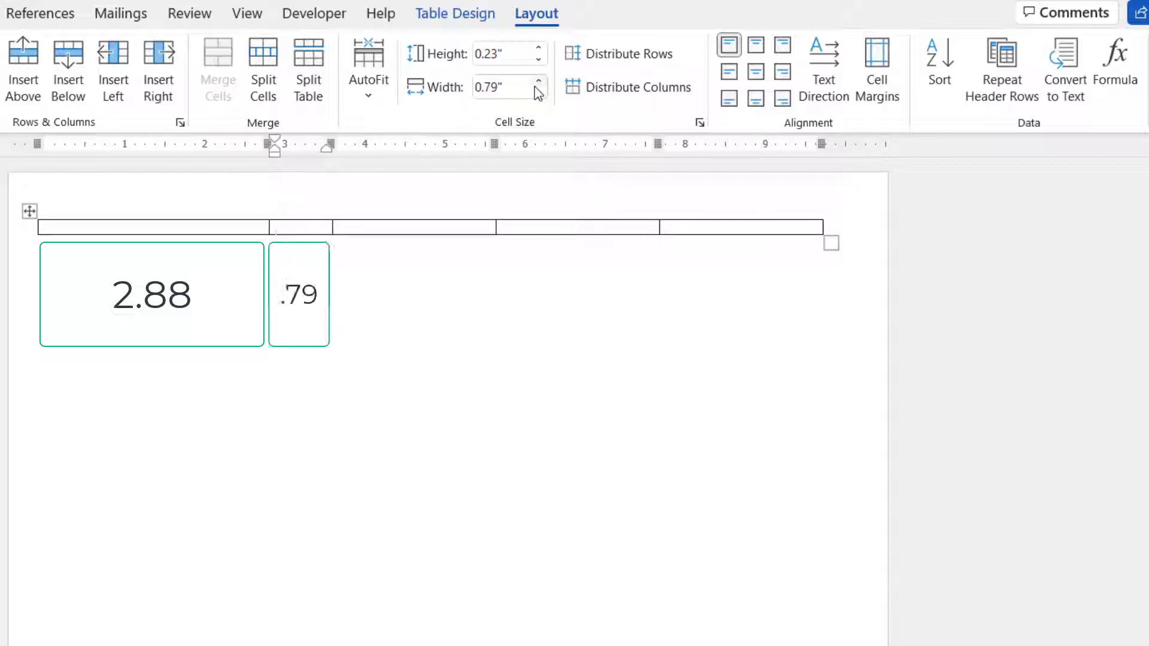
Step: Set the width of the table's third column to 2.88"
click(407, 231)
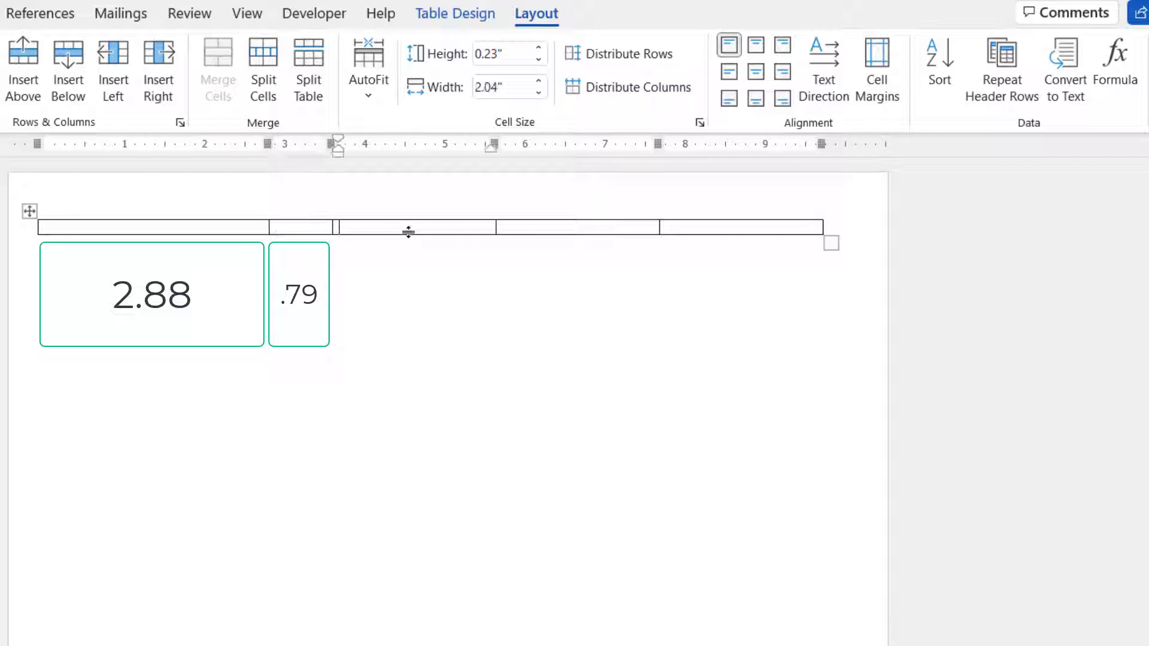
click(519, 86)
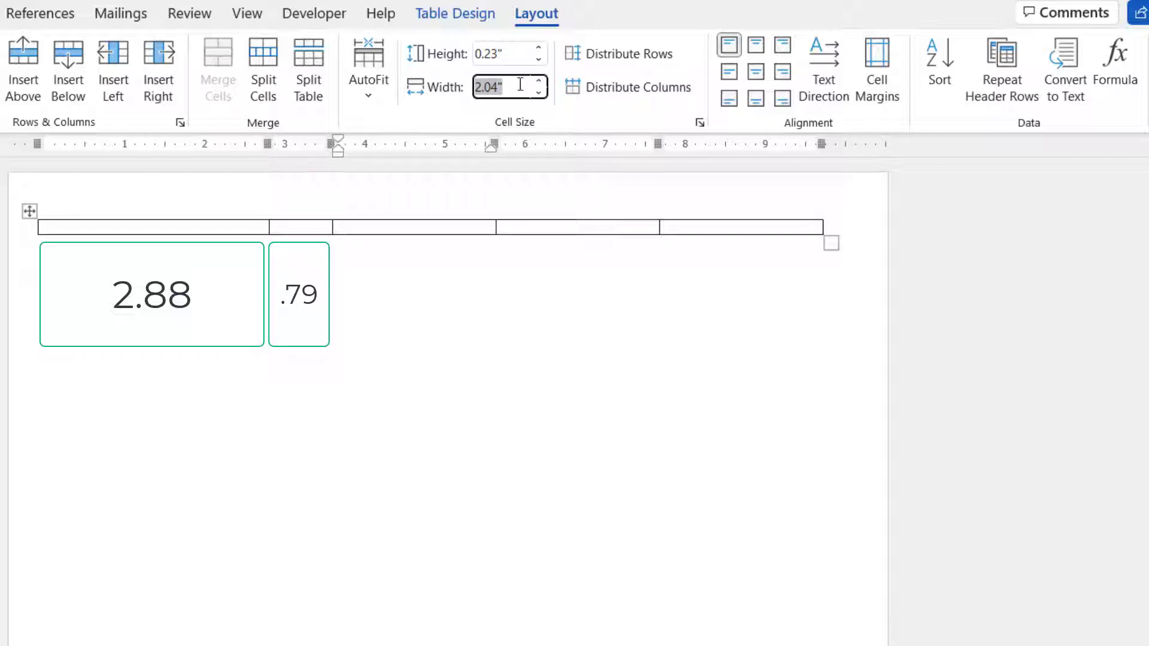
text(2.88)
key(Return)
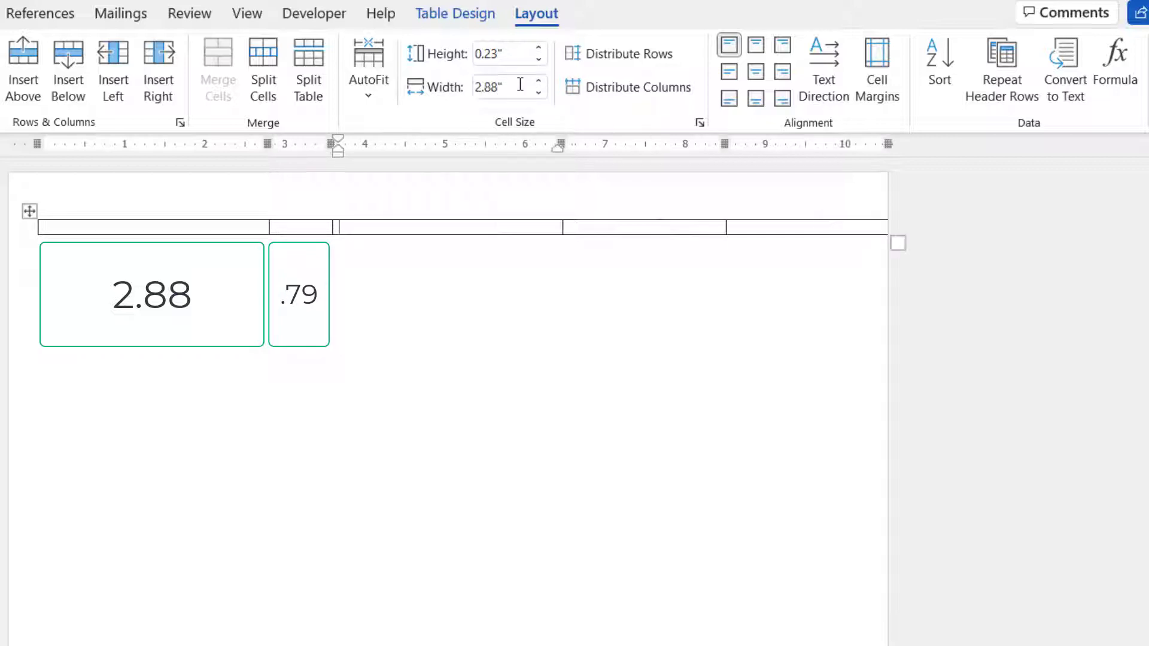
Step: Set the width of the table's fourth column to 0.79"
click(599, 227)
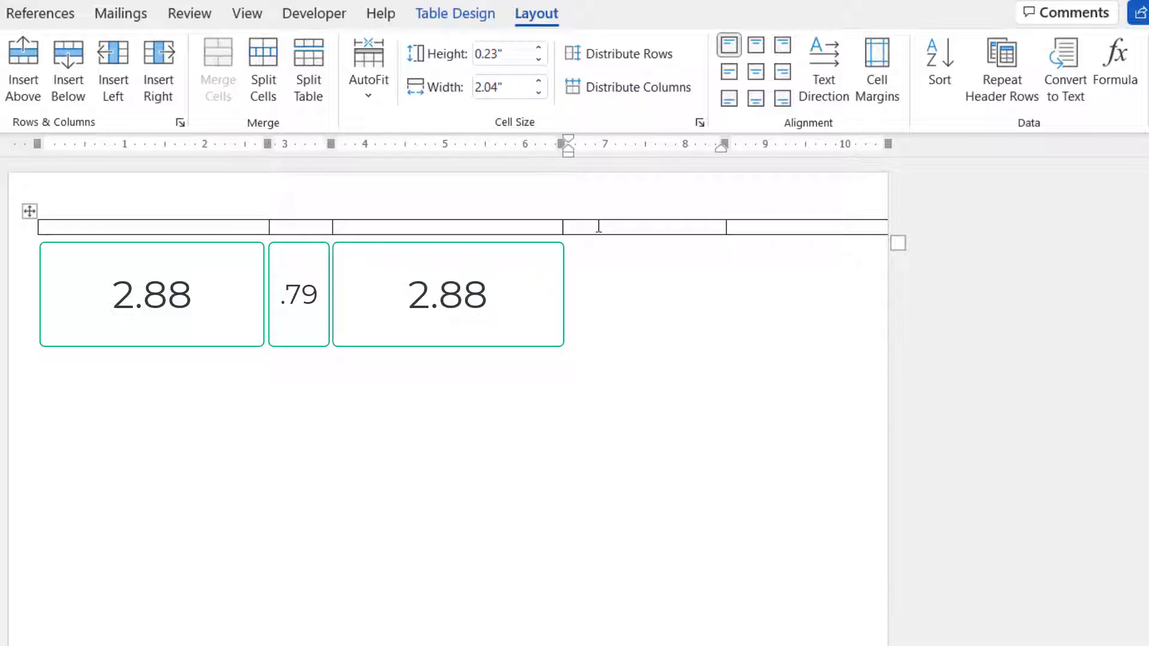
click(508, 88)
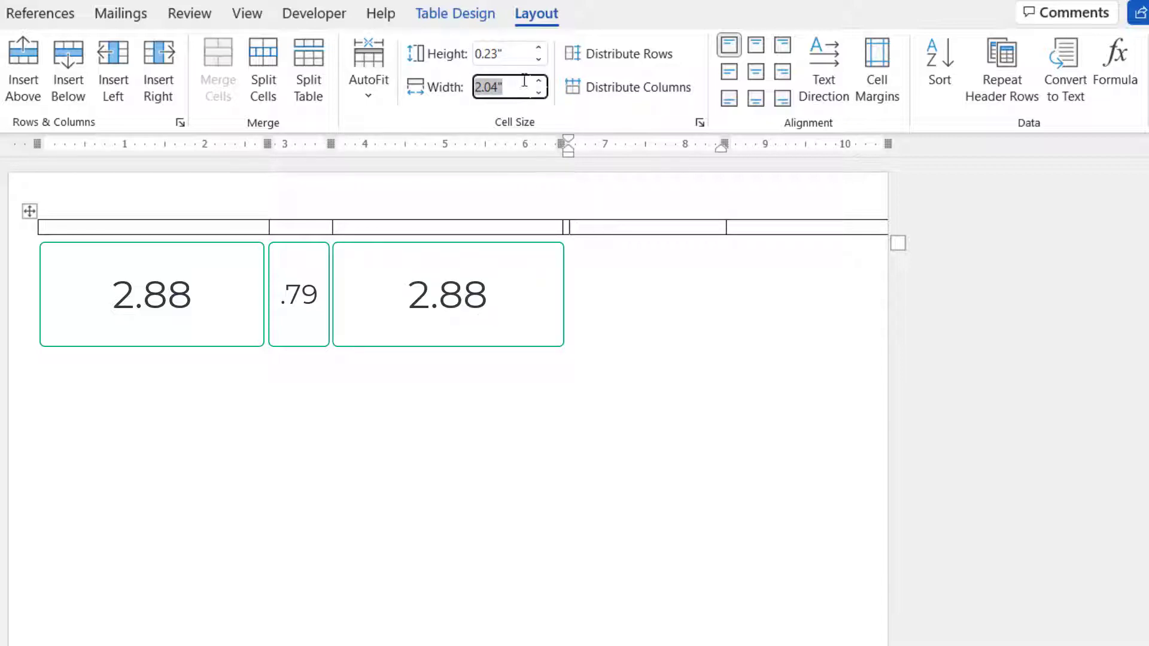
text(0.79)
key(Return)
Step: Set the width of the table's fifth column to 2.88"
click(664, 254)
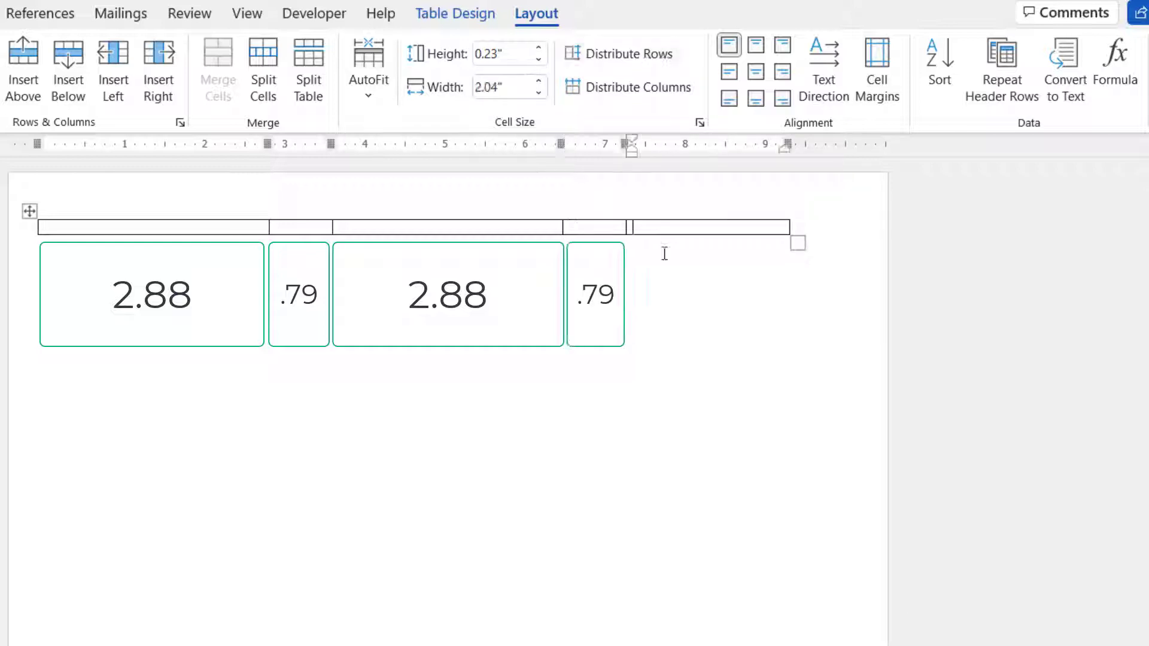
click(521, 88)
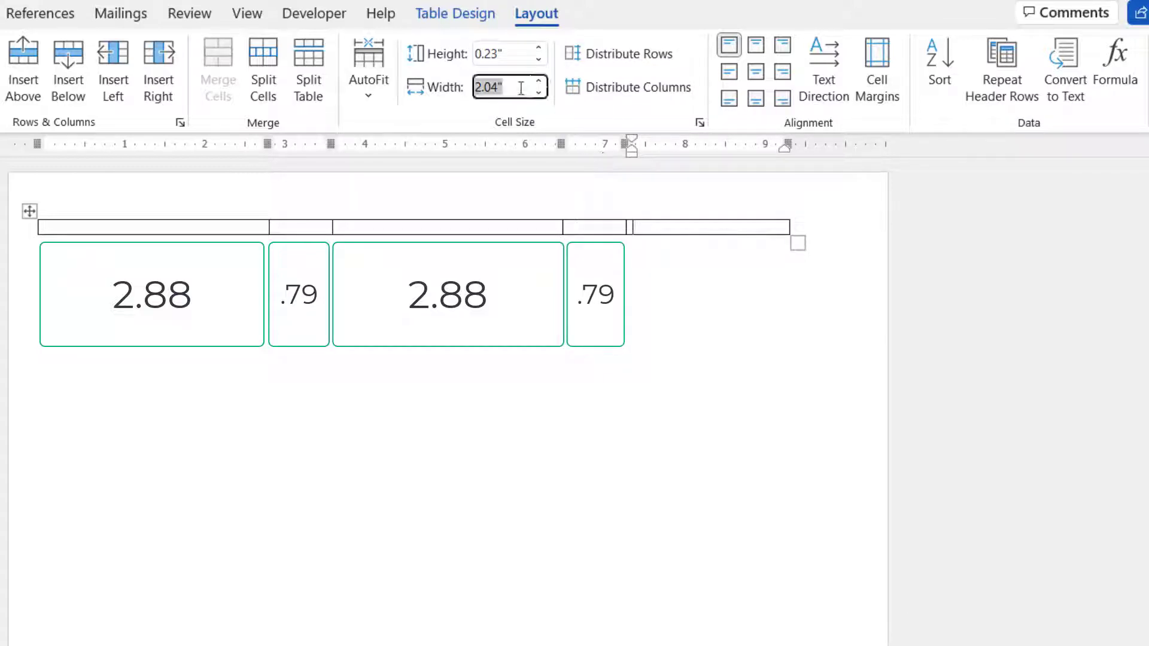
text(2.88)
key(Return)
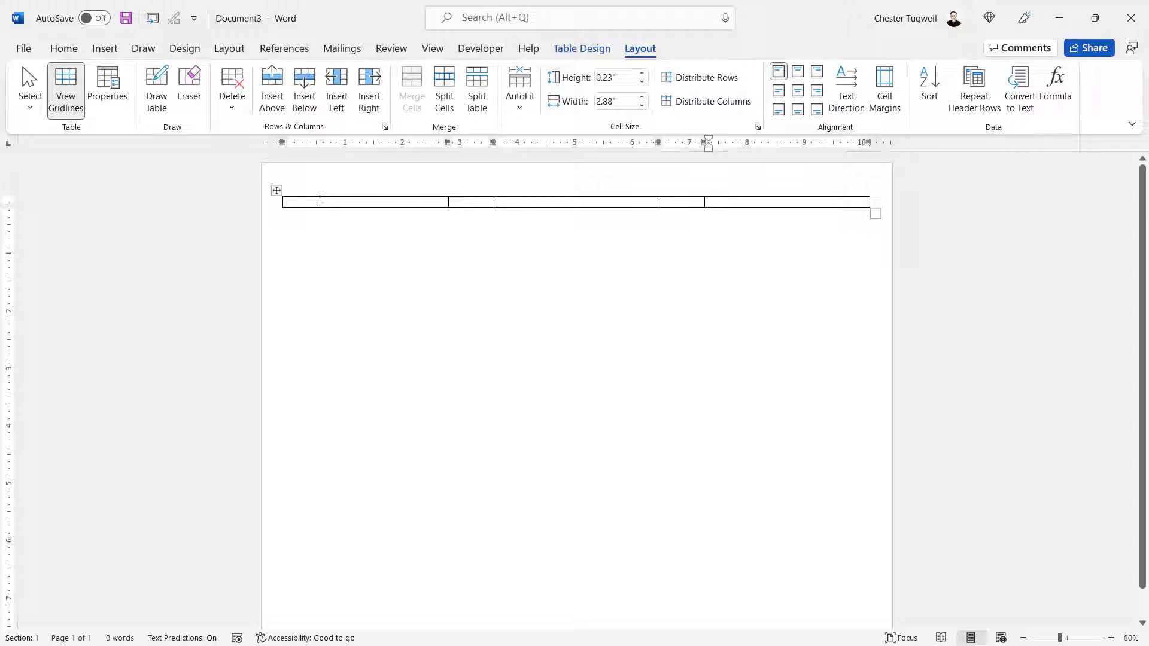
Step: Specify a row height of exactly 7.48" for the table's only row in the table properties
click(378, 201)
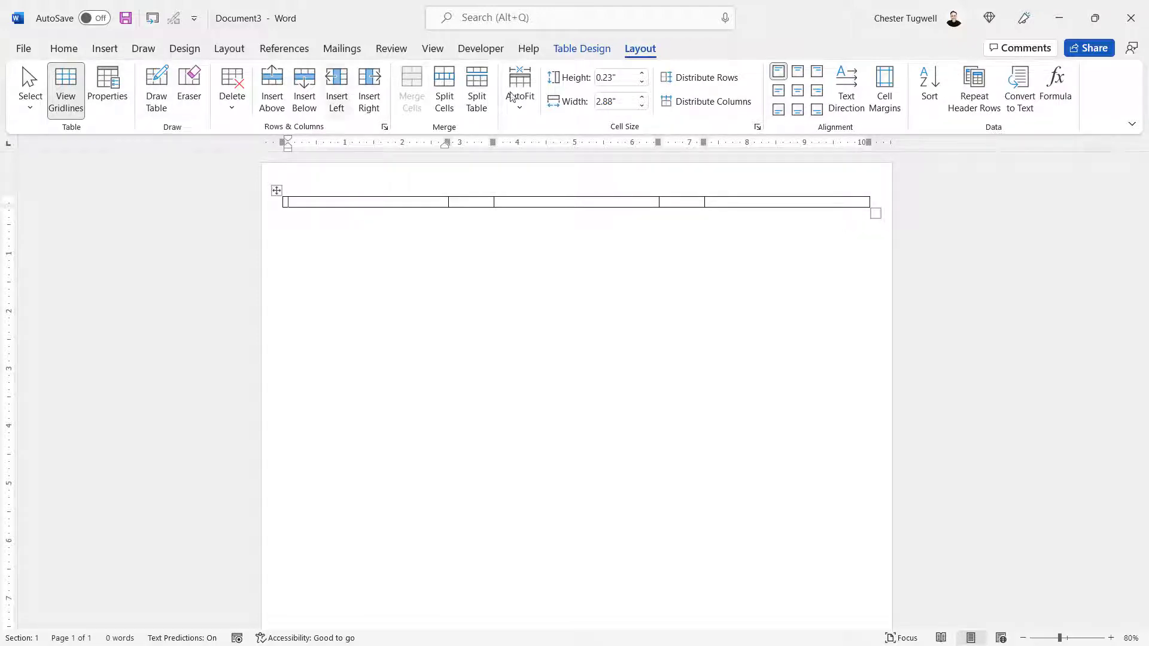
click(108, 100)
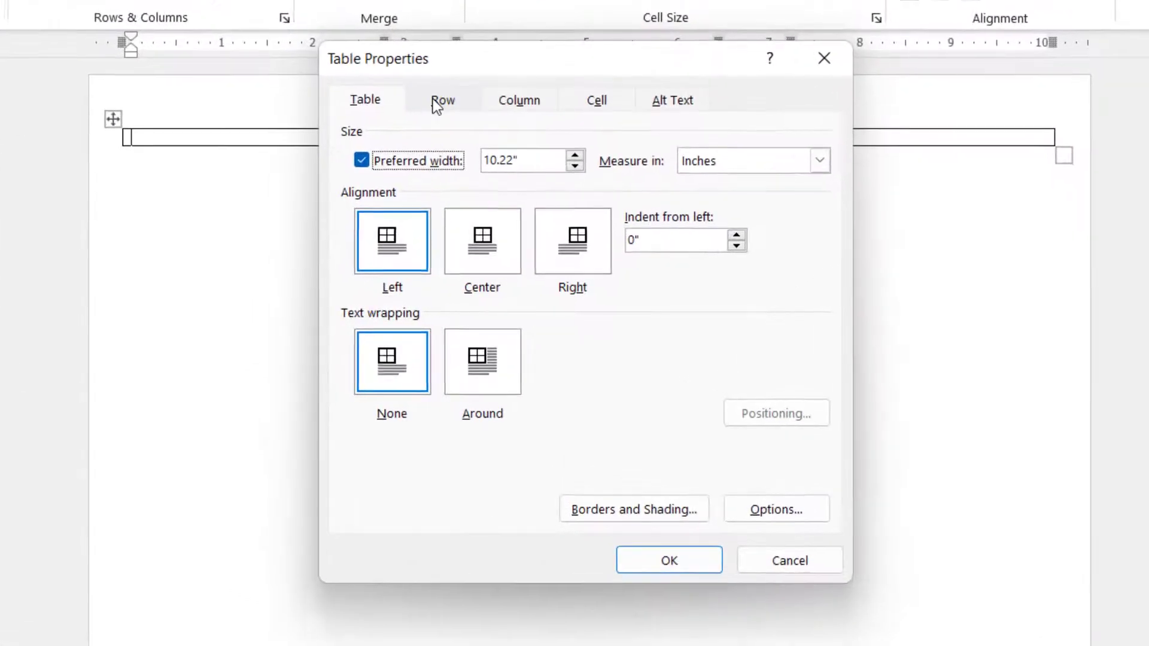
click(478, 178)
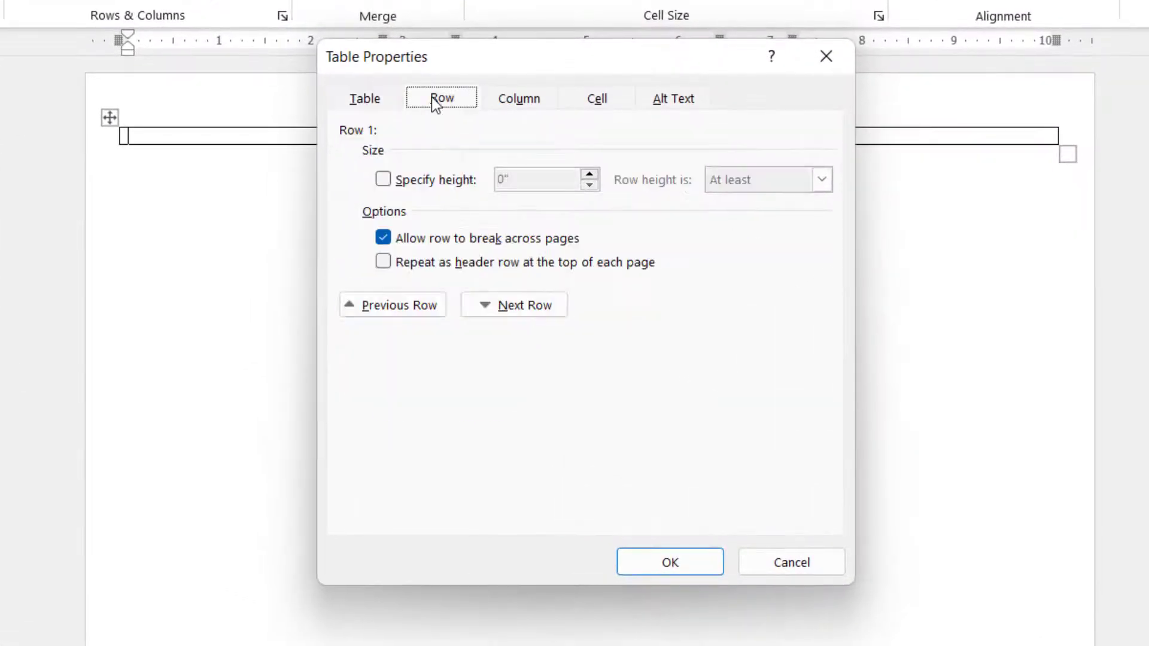
click(384, 180)
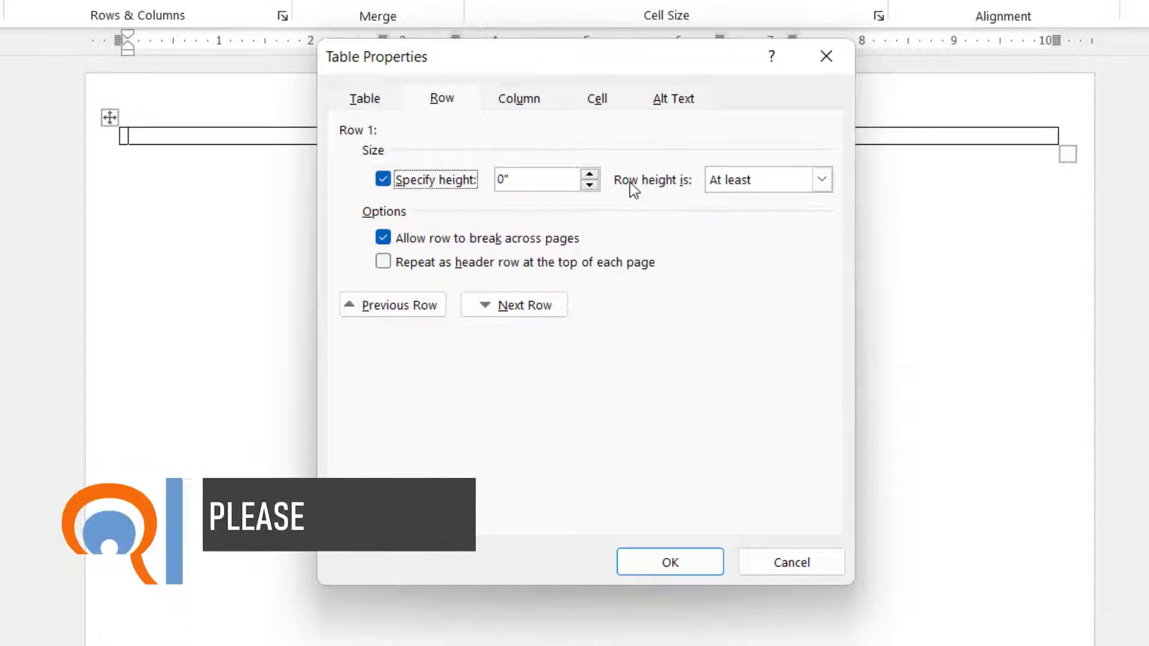
click(827, 179)
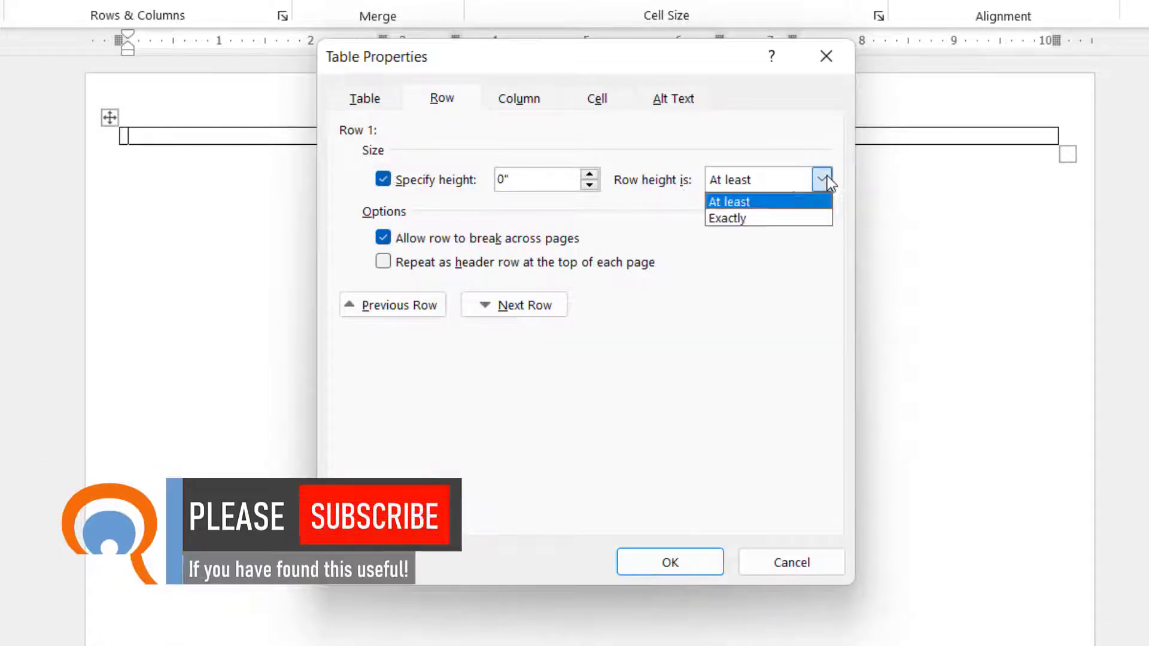
click(769, 218)
drag(542, 180, 481, 177)
text(7)
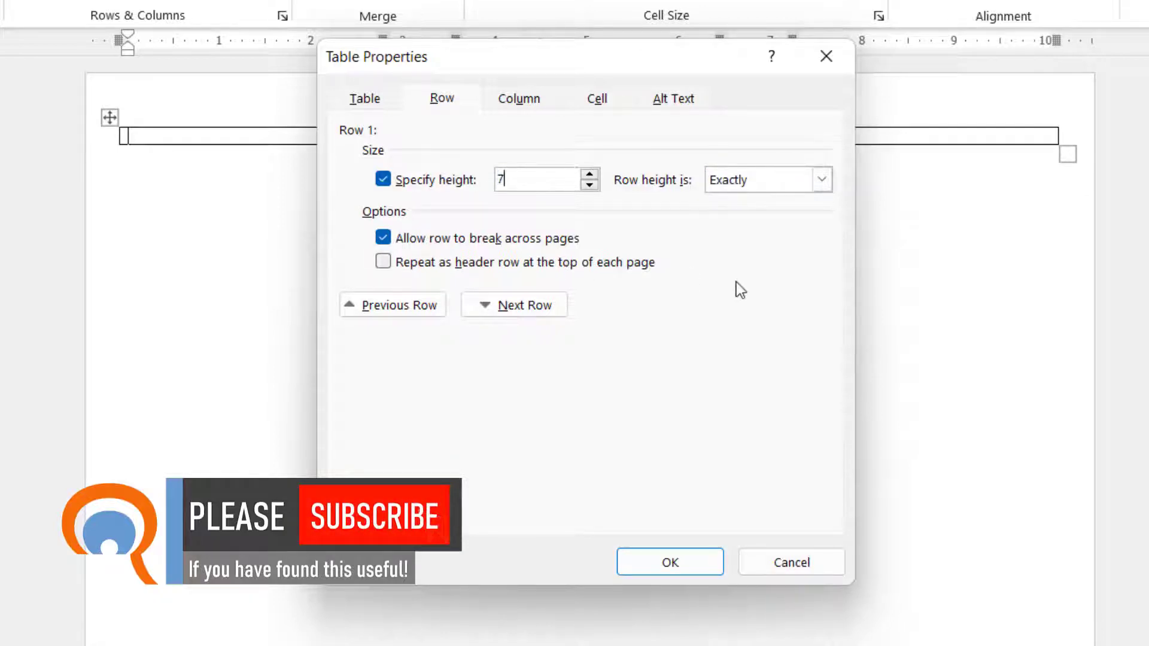
text(.48)
click(707, 566)
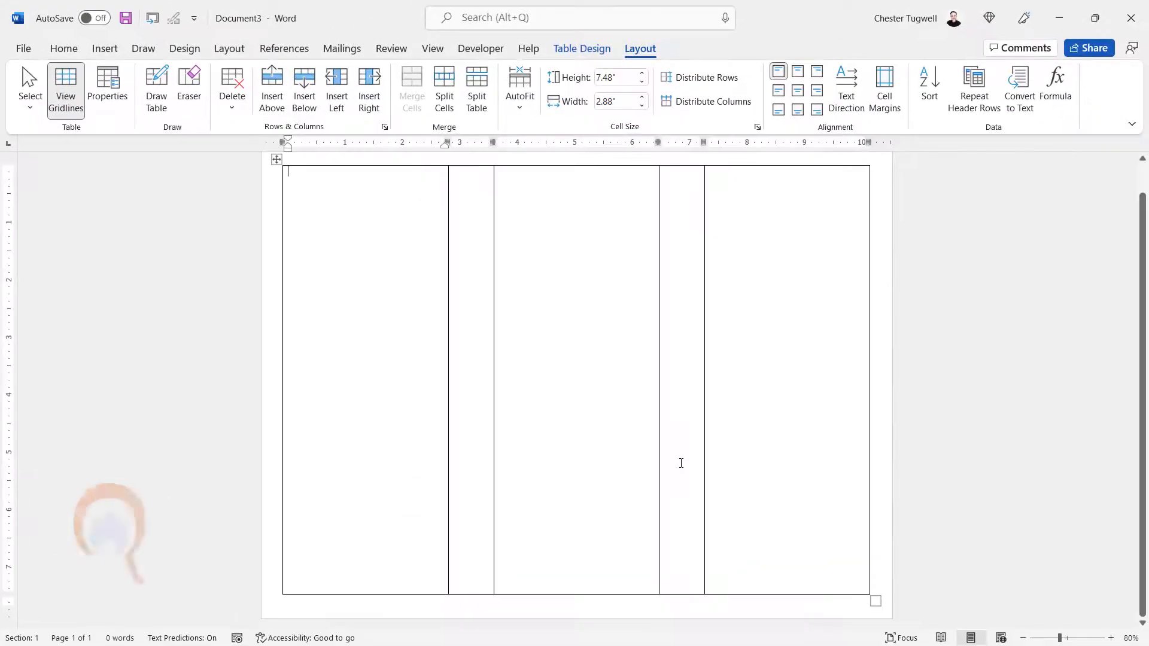
Step: Duplicate the whole table by pasting a copy of it below the original
click(277, 160)
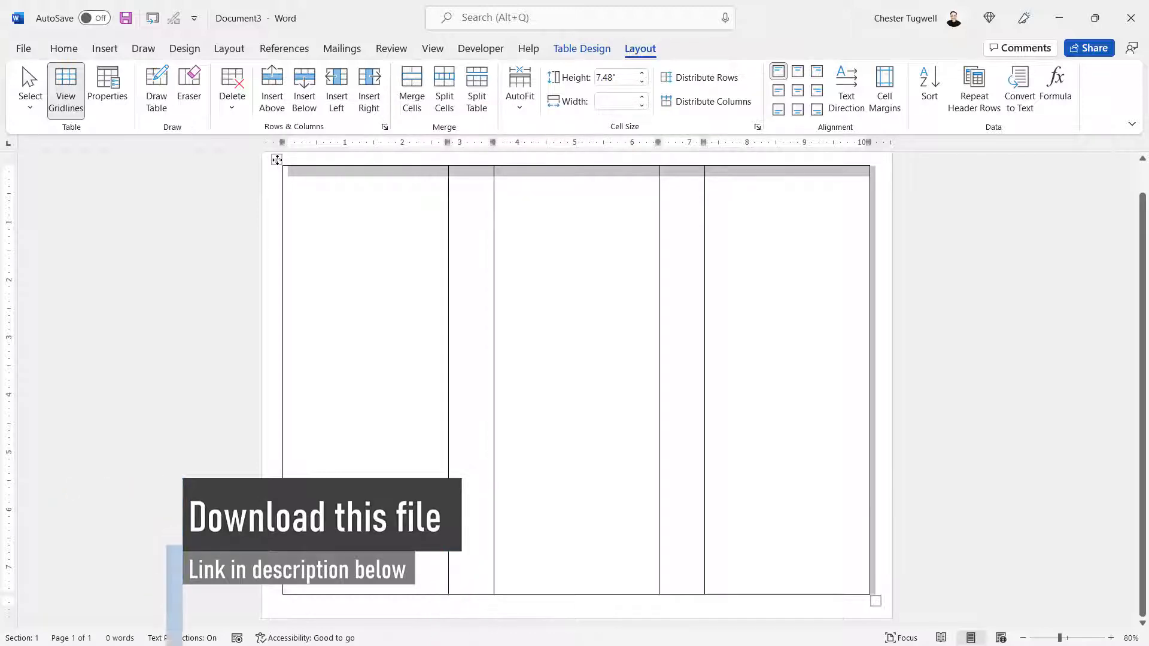
key(ctrl+v)
scroll(542, 311, down, 3)
scroll(541, 317, down, 5)
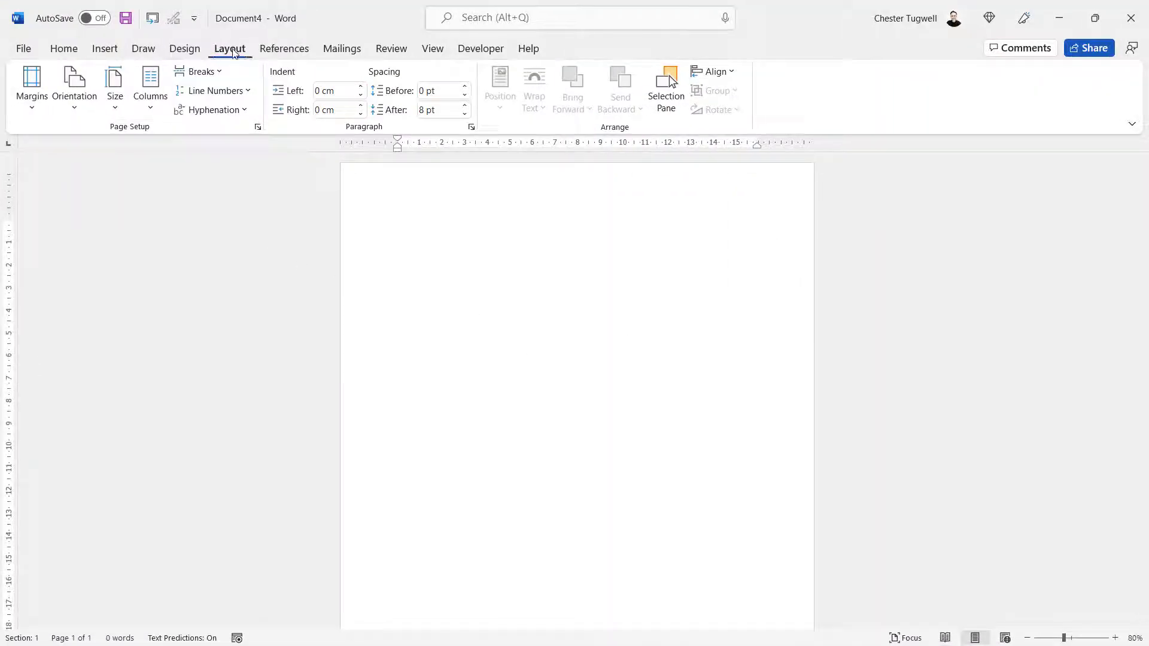
Step: Review the paper sizes for the new blank document and set its page orientation to landscape
click(116, 101)
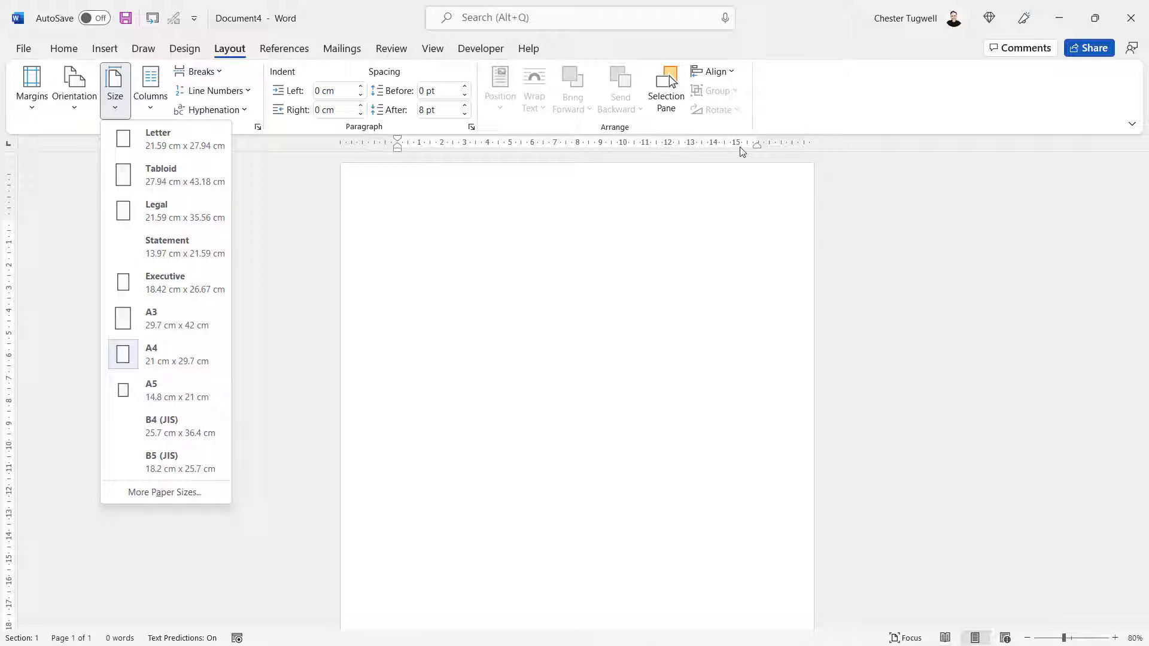
click(75, 114)
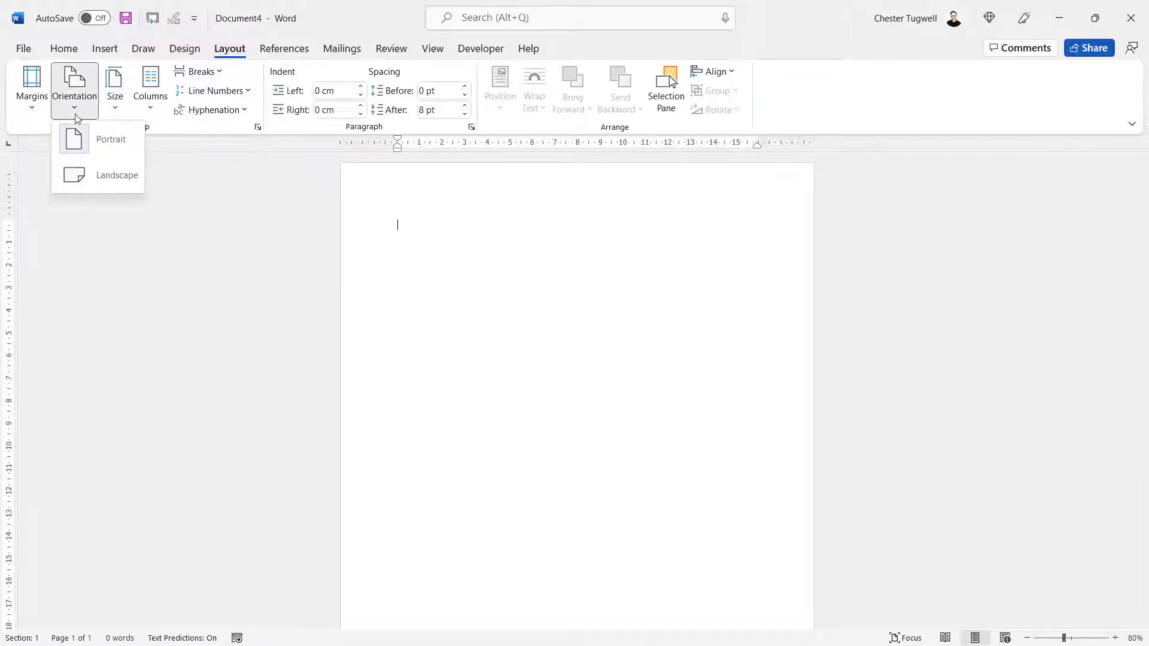
click(90, 174)
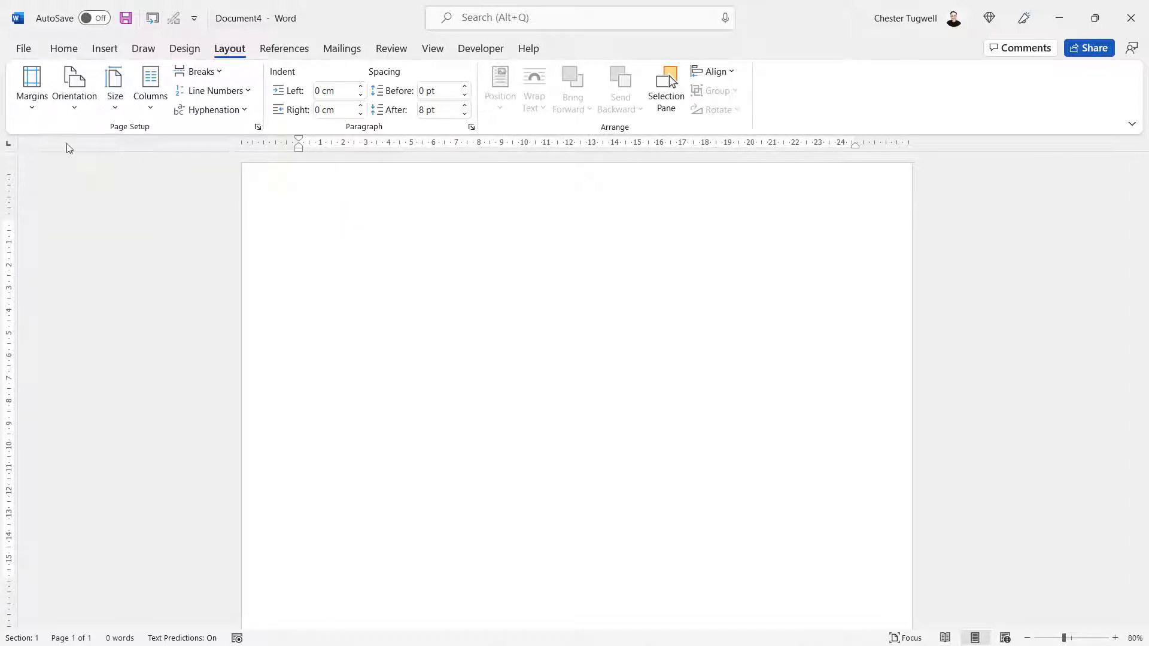
Step: Set custom page margins of 1.5 cm top, 0.5 cm bottom, 1 cm left and 1 cm right
click(34, 112)
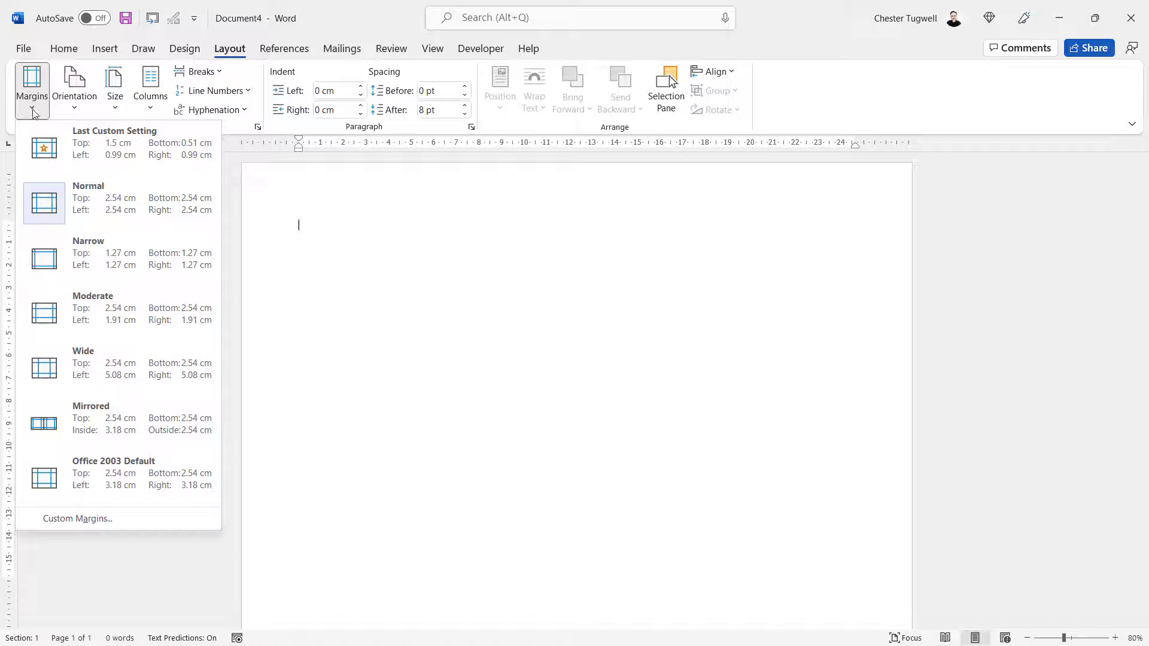
click(68, 519)
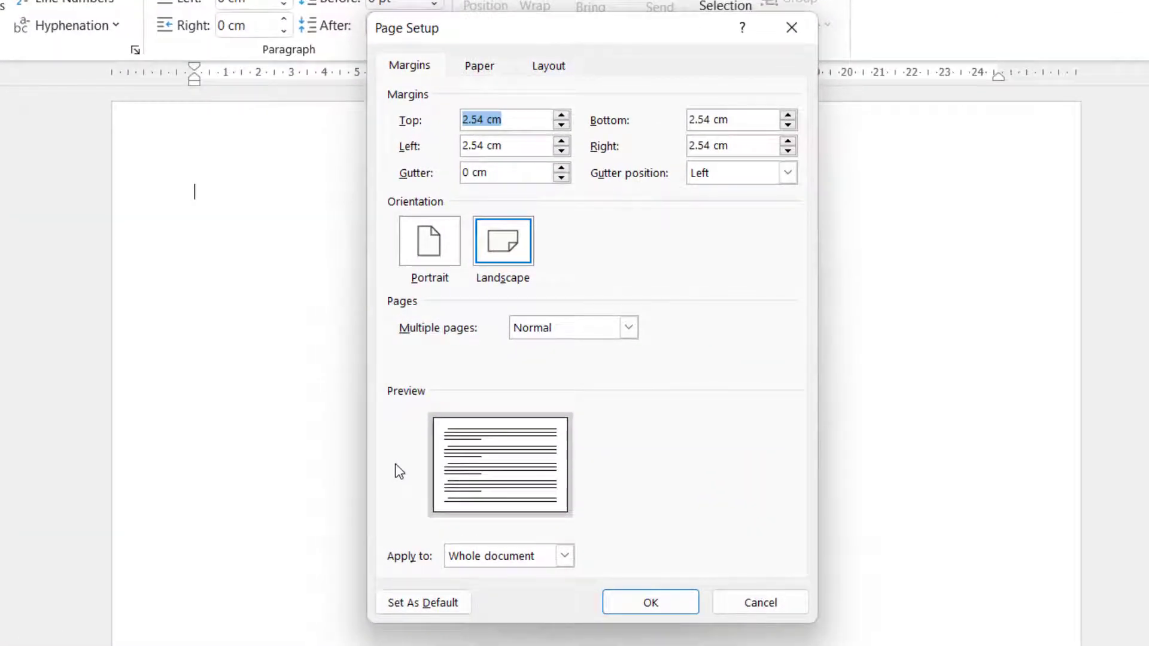
text(1.5)
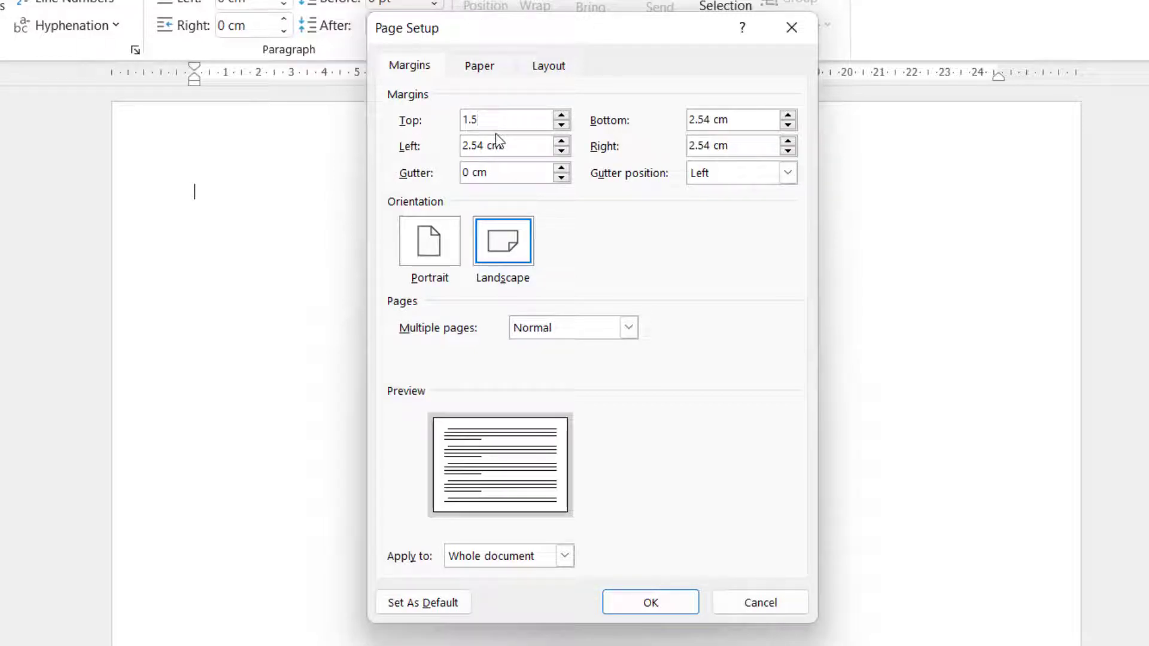
drag(729, 120, 674, 109)
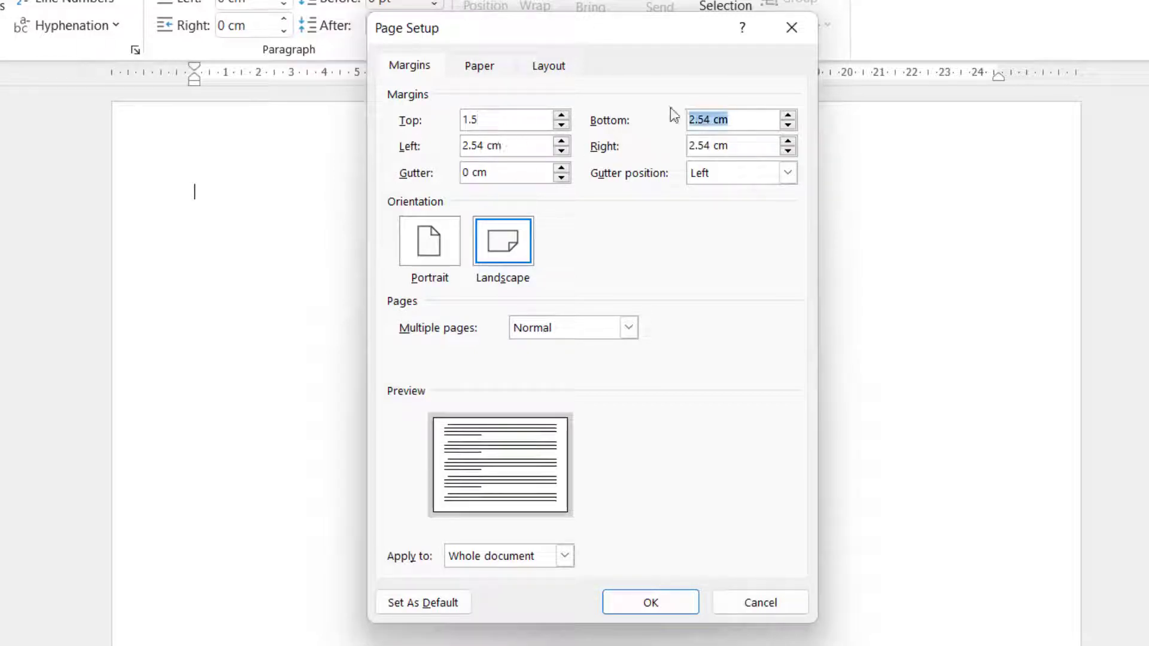
text(0.5)
drag(528, 142, 399, 137)
text(1)
click(725, 146)
drag(725, 146, 692, 185)
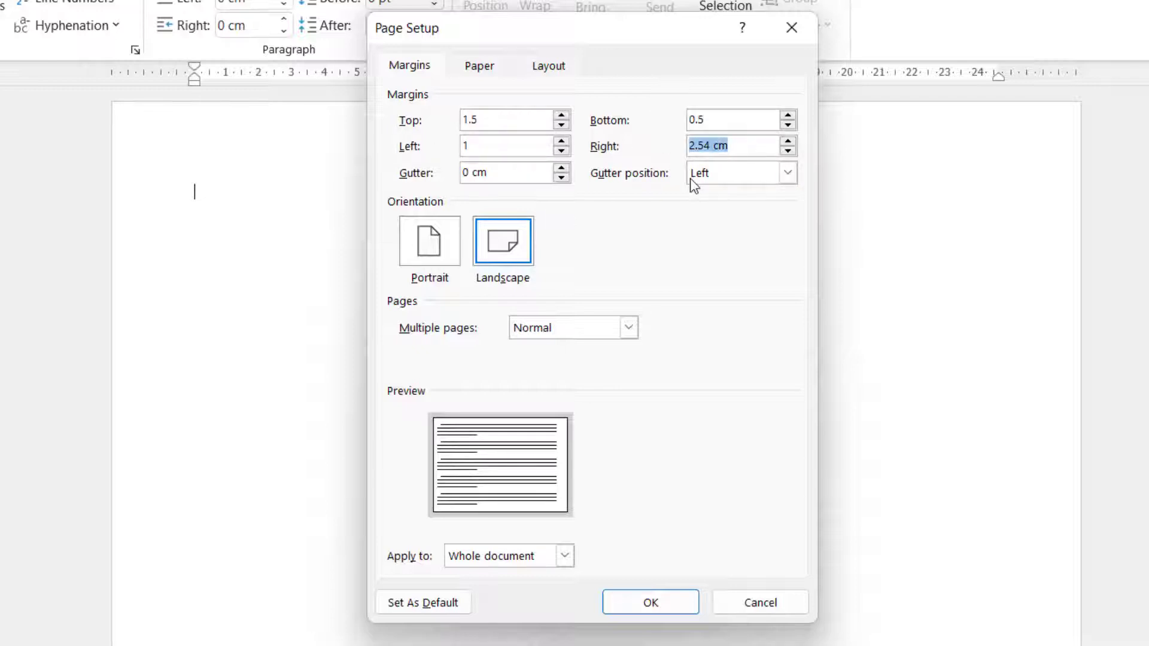
text(1)
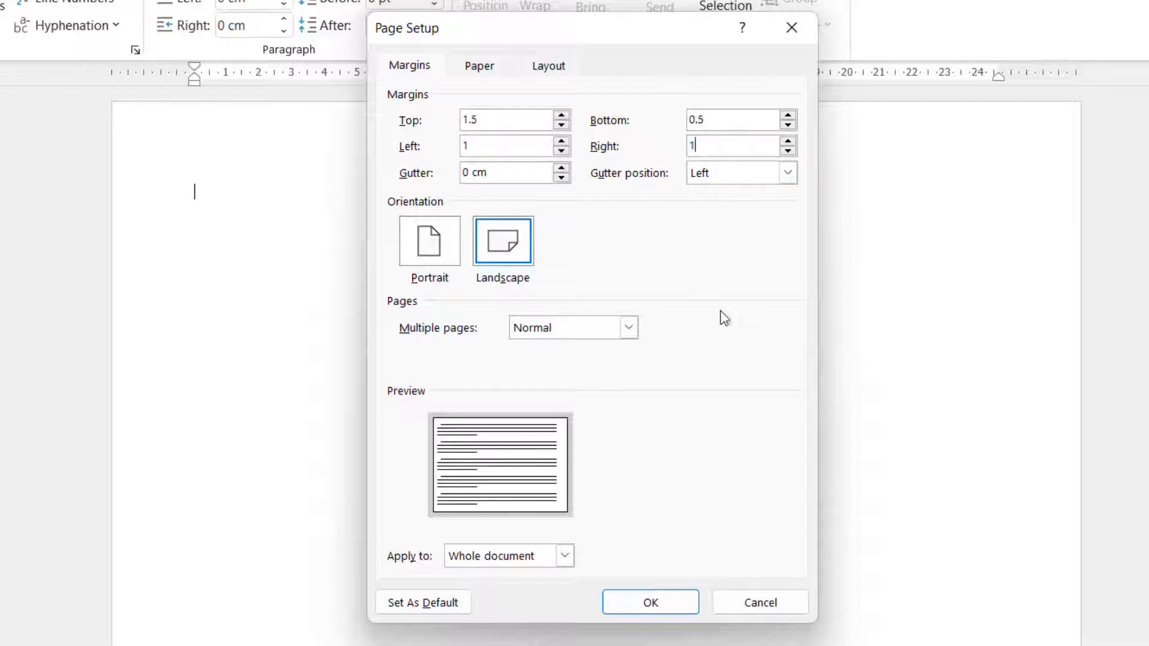
click(656, 594)
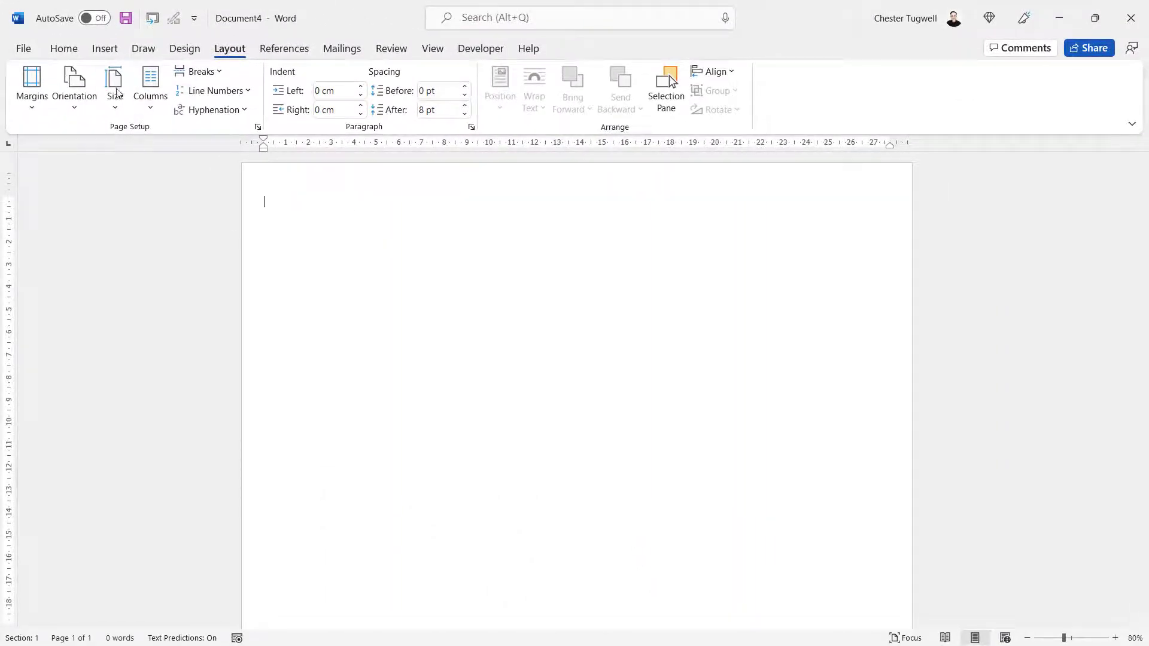
Step: Insert a table with five columns and one row at the start of the page
click(109, 51)
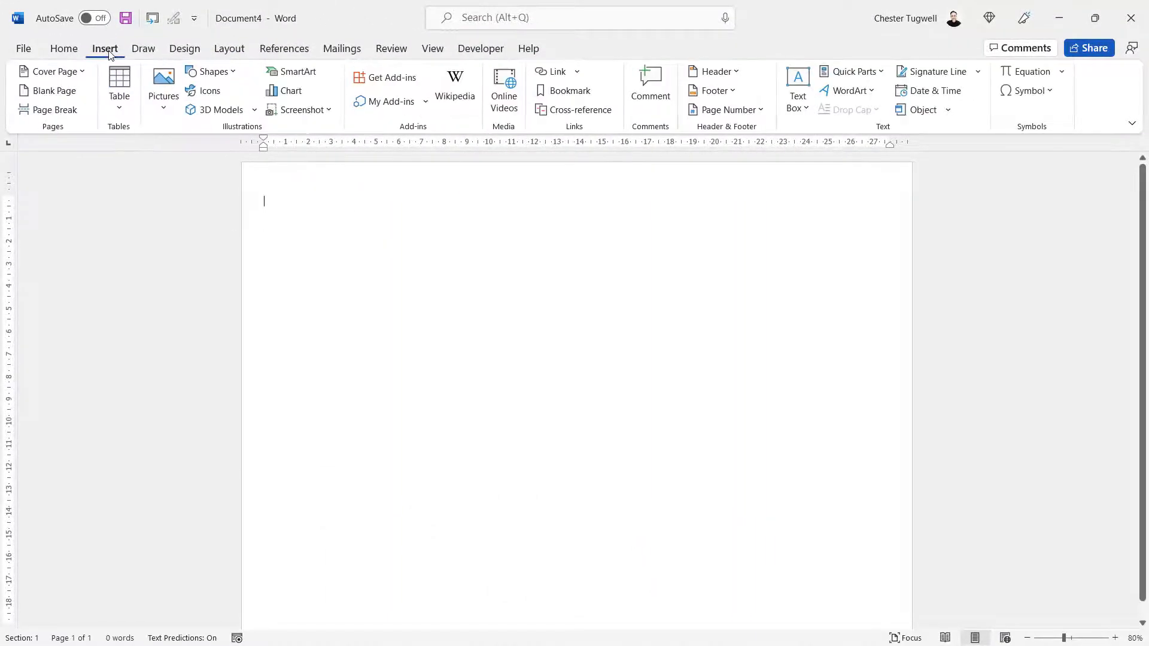
click(120, 109)
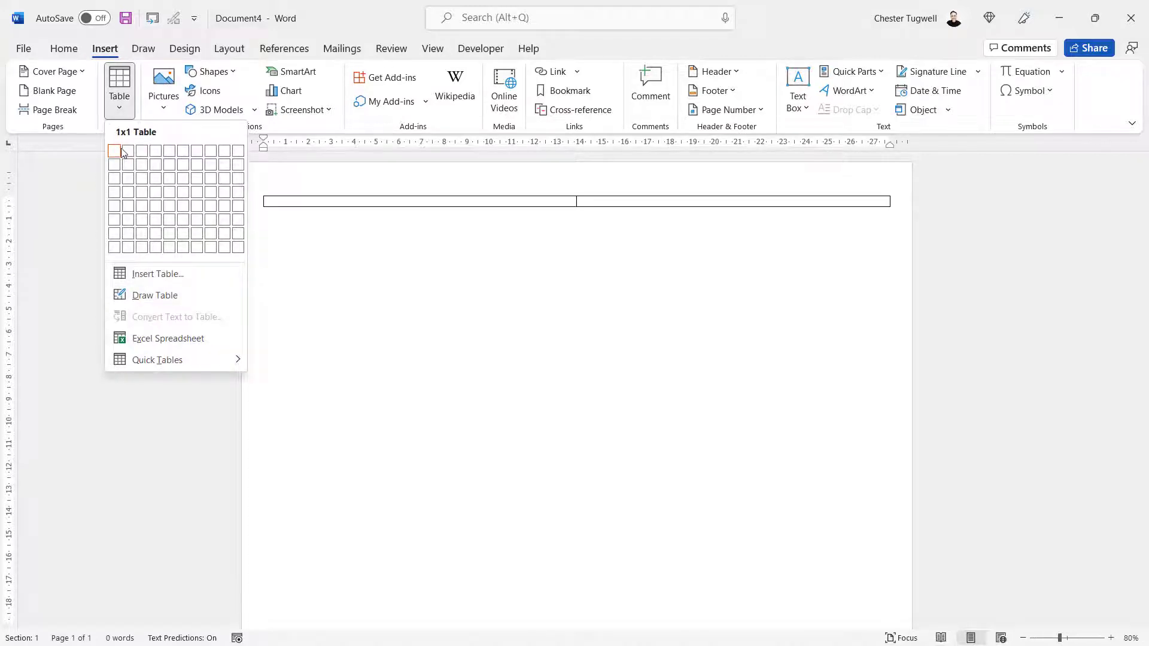
click(172, 155)
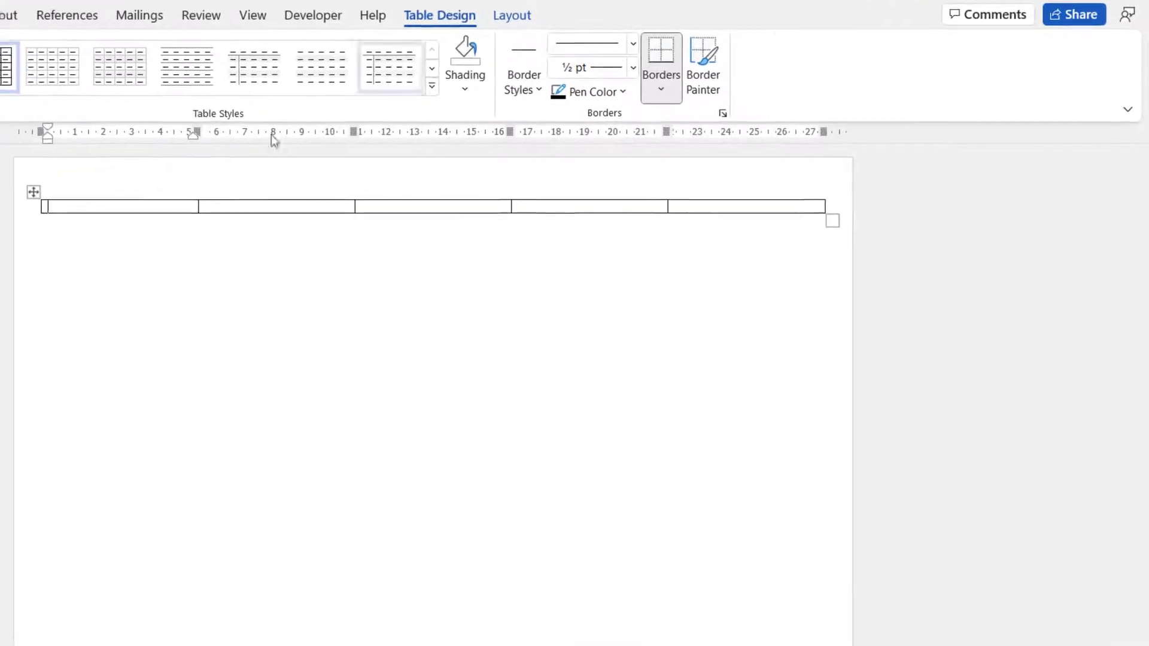
Step: Set the width of the table's first column to 7.9 cm
click(512, 16)
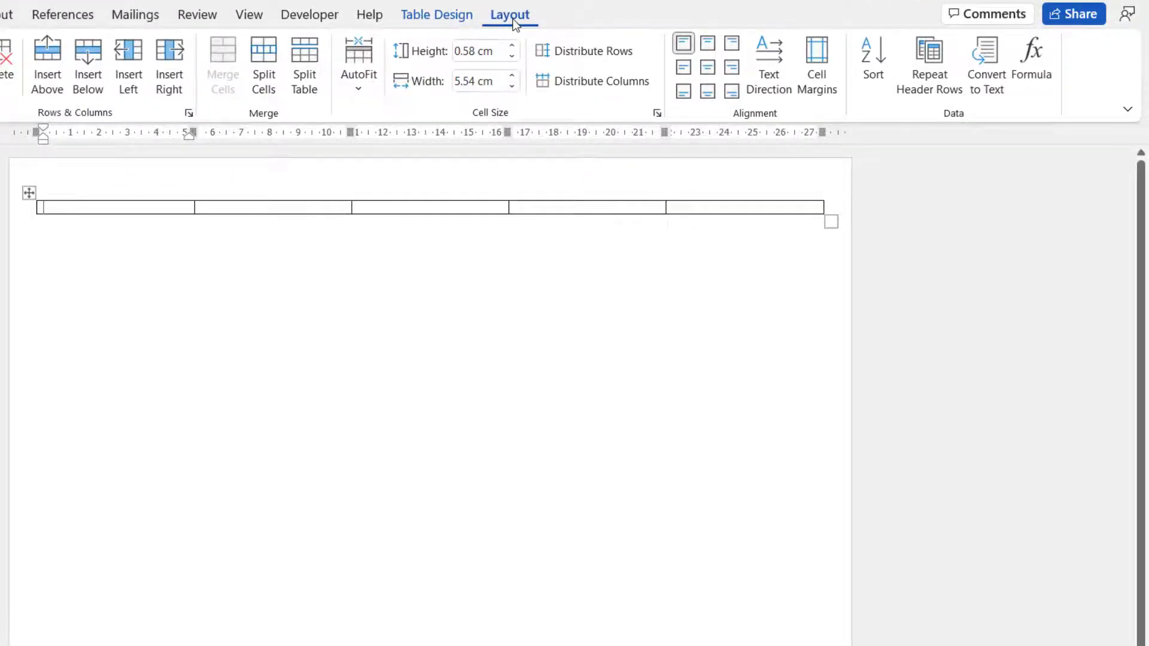
click(492, 83)
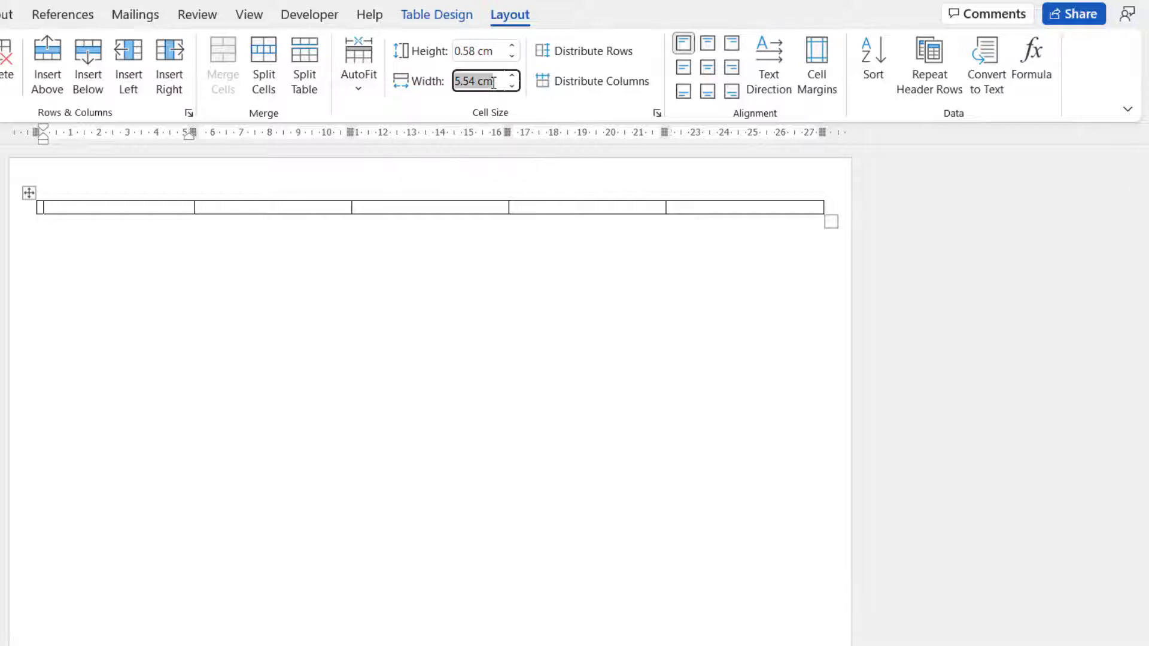
text(7.)
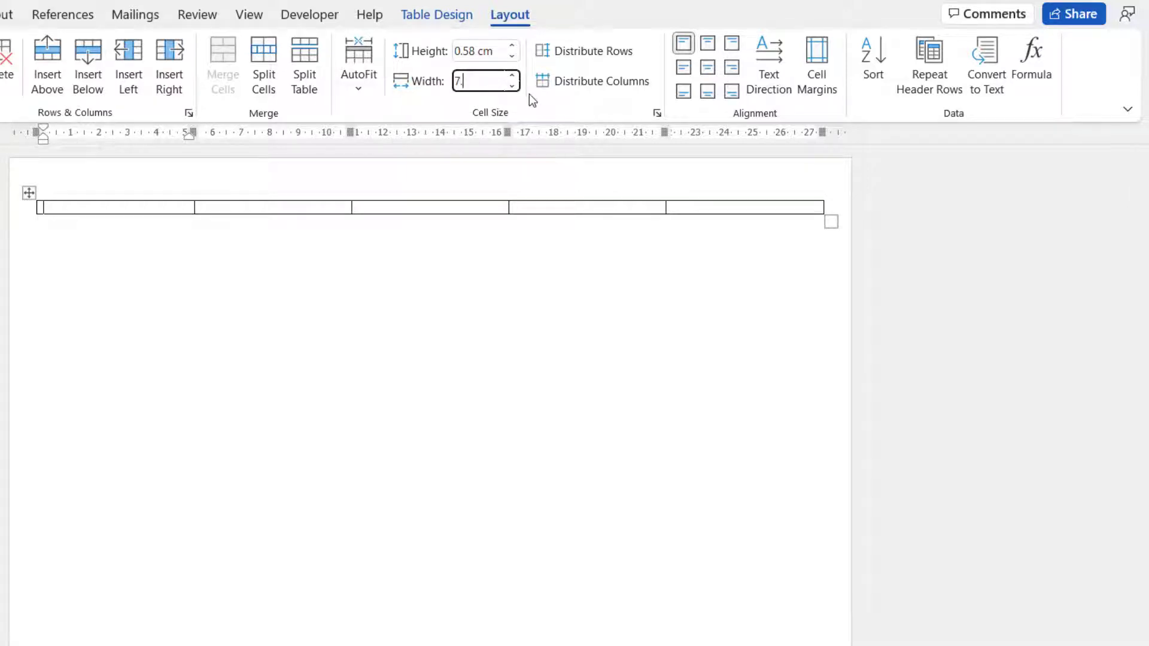
text(9)
key(Return)
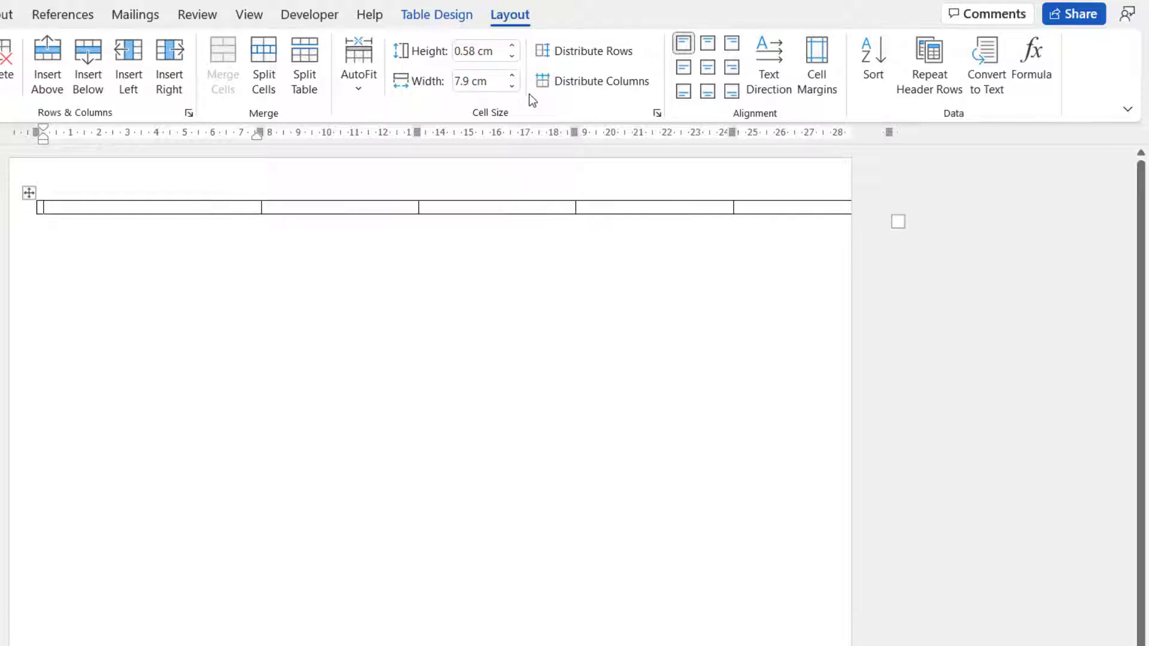
Step: Set the width of the table's second column to 2 cm
click(322, 208)
click(486, 85)
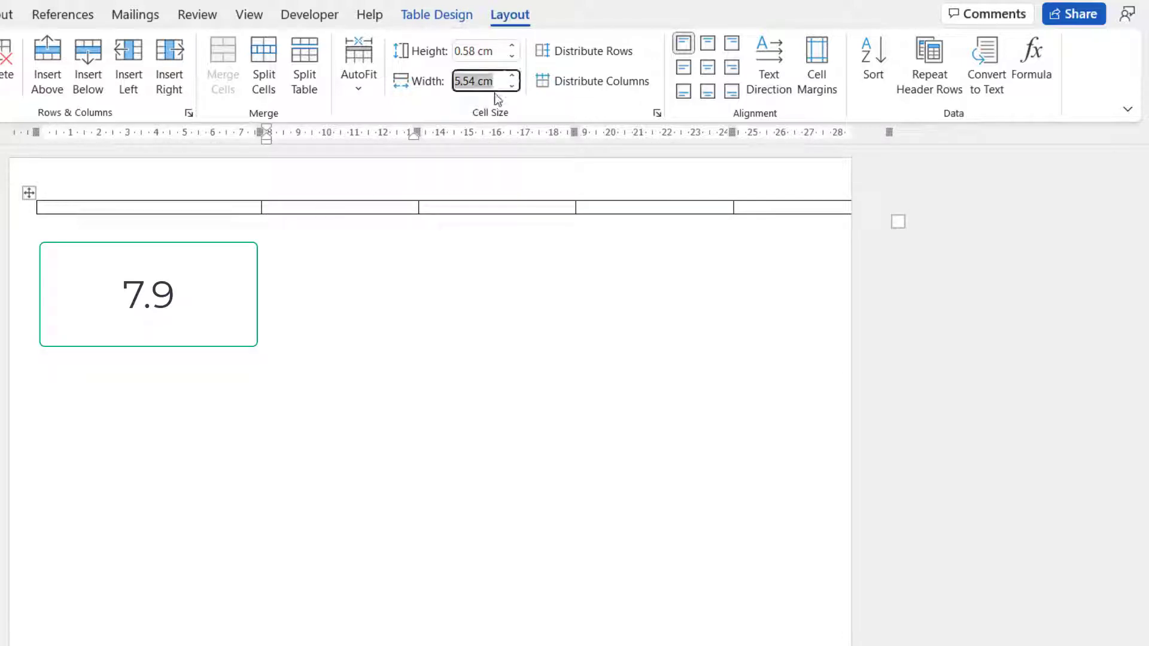
text(2)
key(Return)
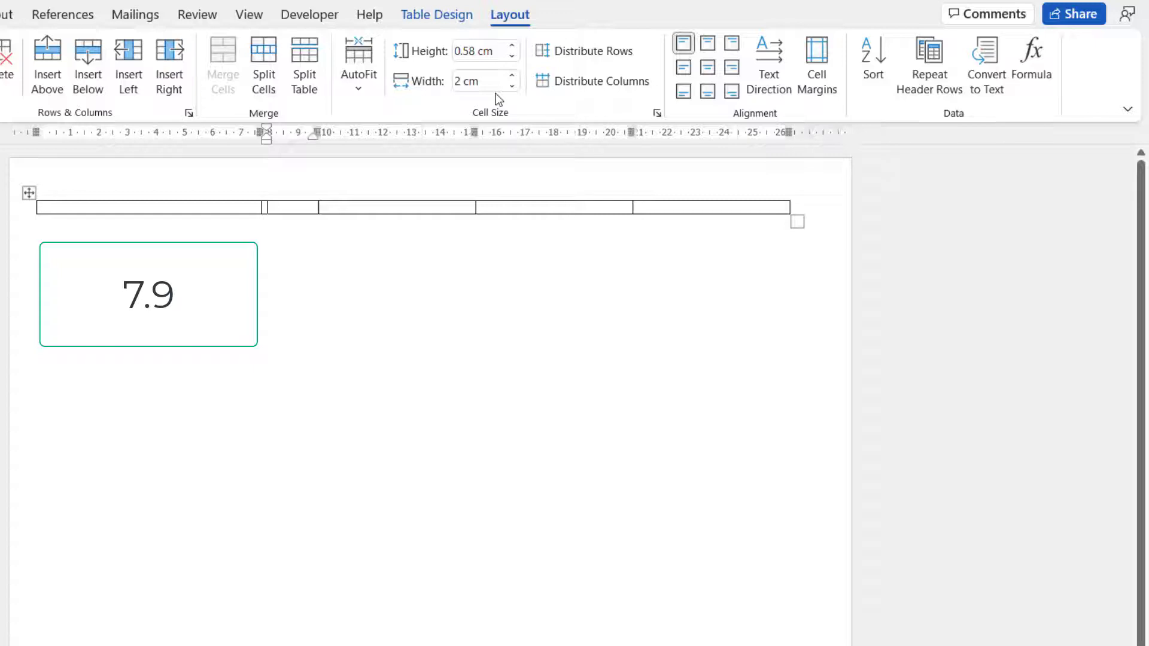
Step: Set the width of the table's third column to 7.9 cm
click(398, 208)
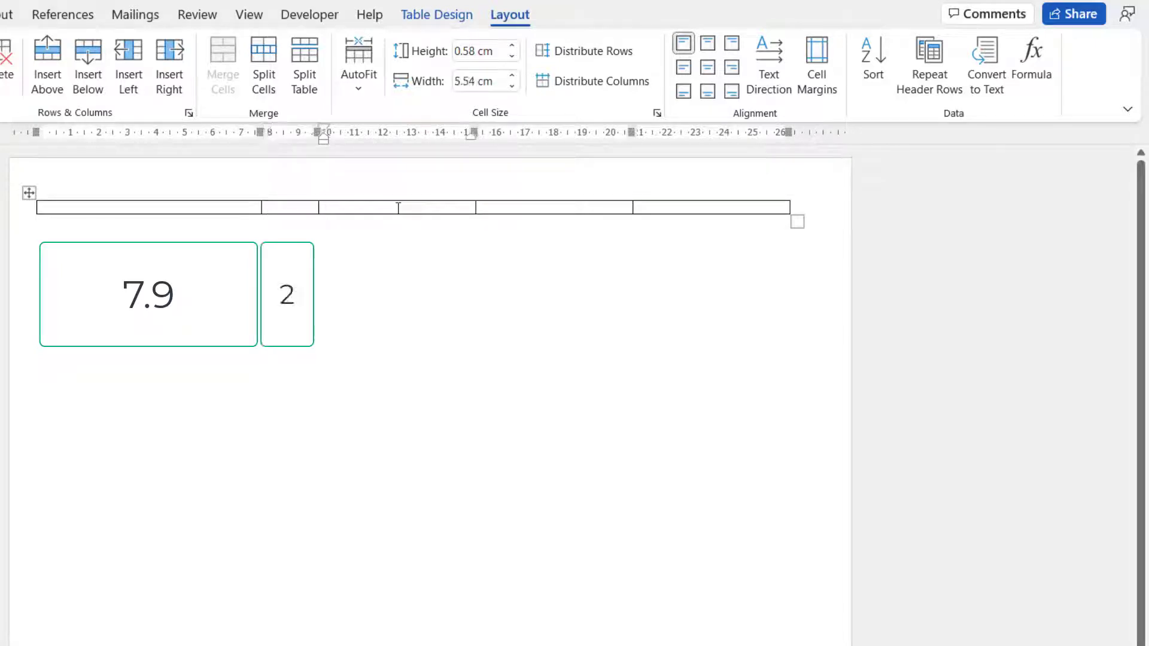
click(494, 81)
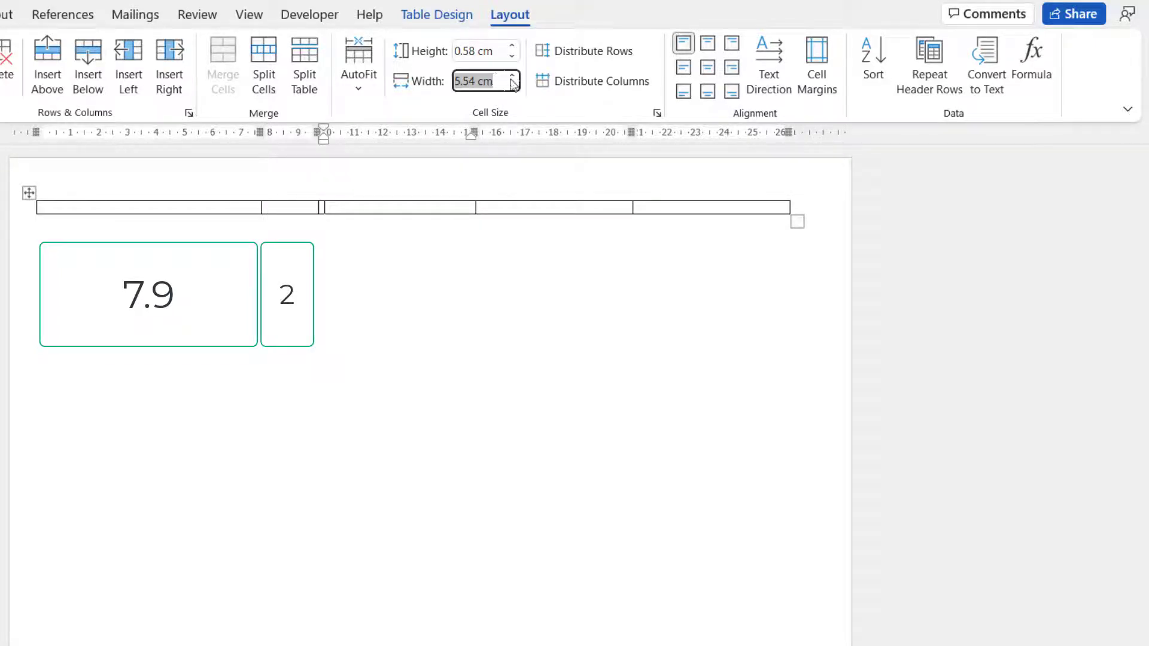
text(7)
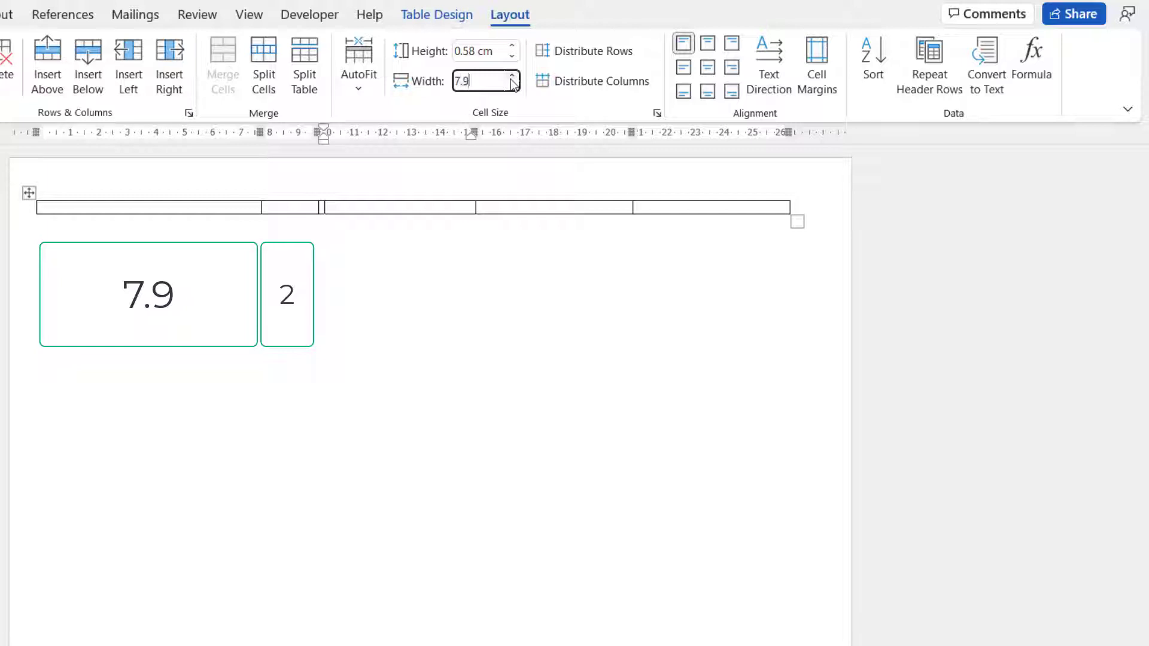
text(.9)
key(Return)
Step: Set the width of the table's fourth column to 2 cm
click(597, 209)
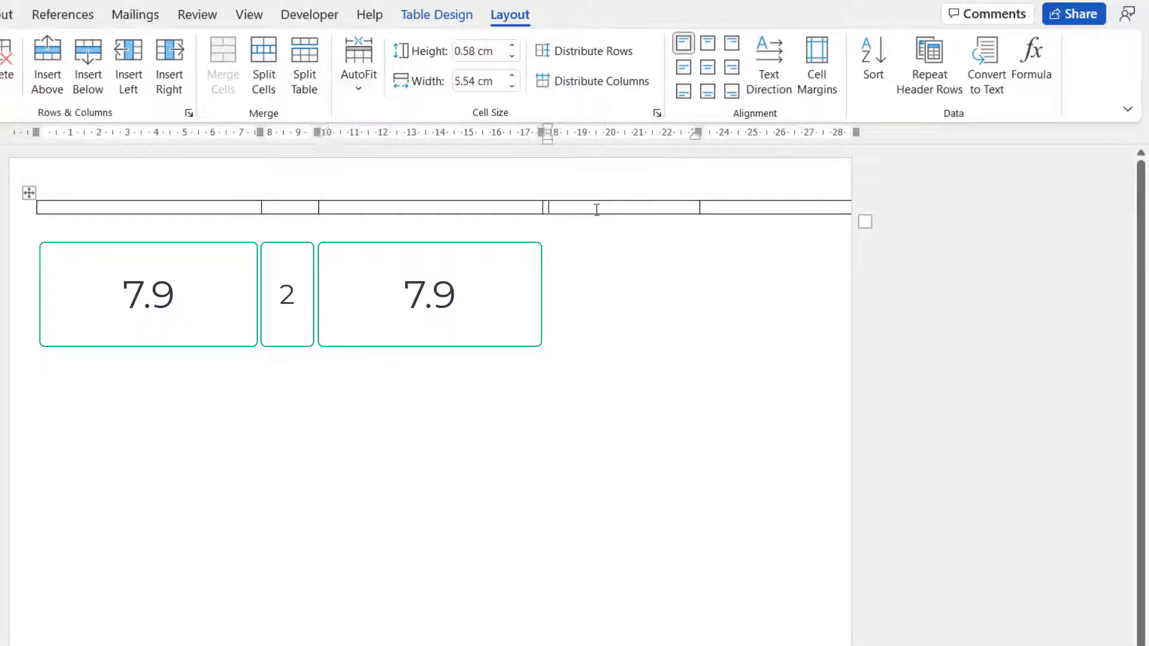
click(490, 84)
text(2)
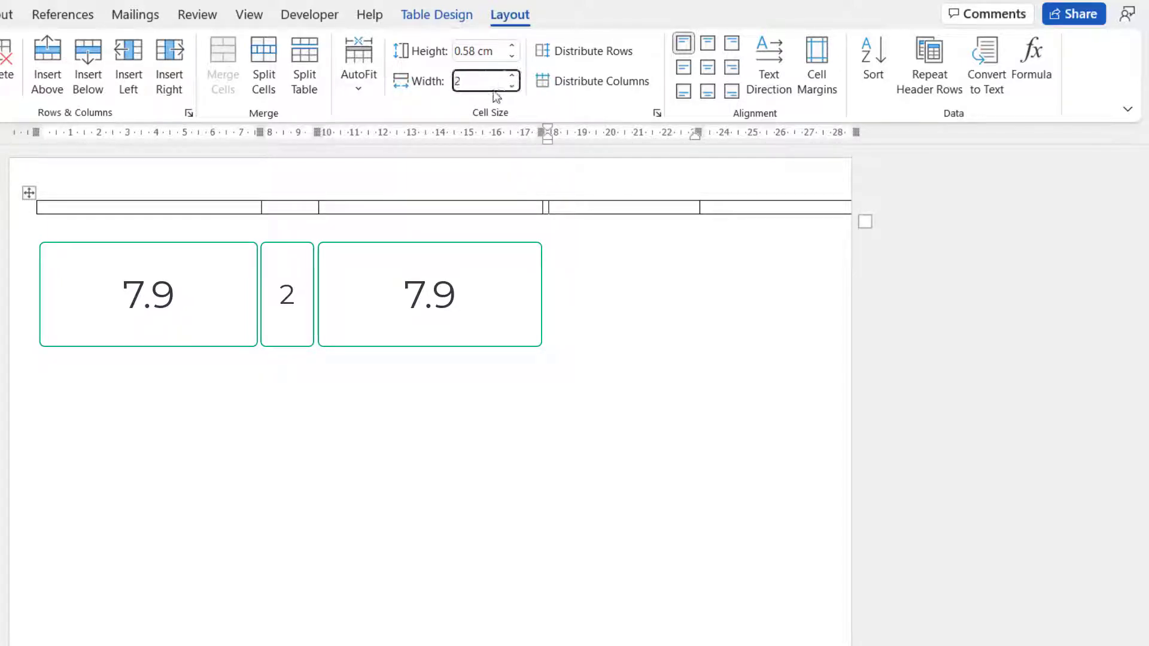
key(Return)
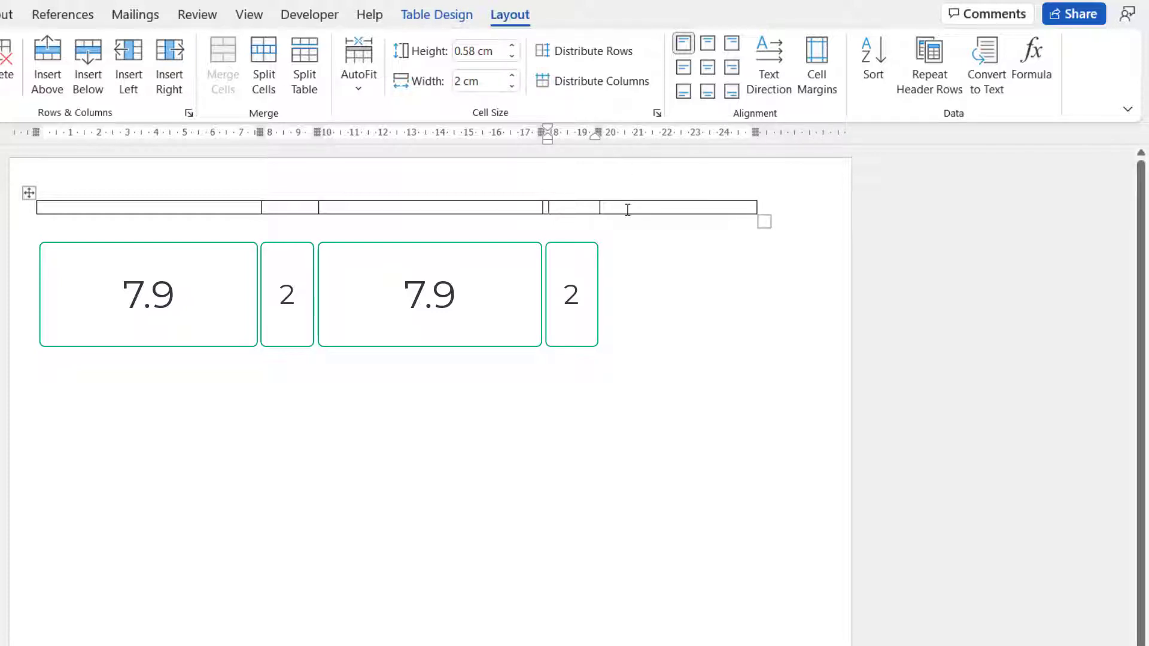
Step: Set the width of the table's fifth column to 7.9 cm
click(628, 209)
click(498, 81)
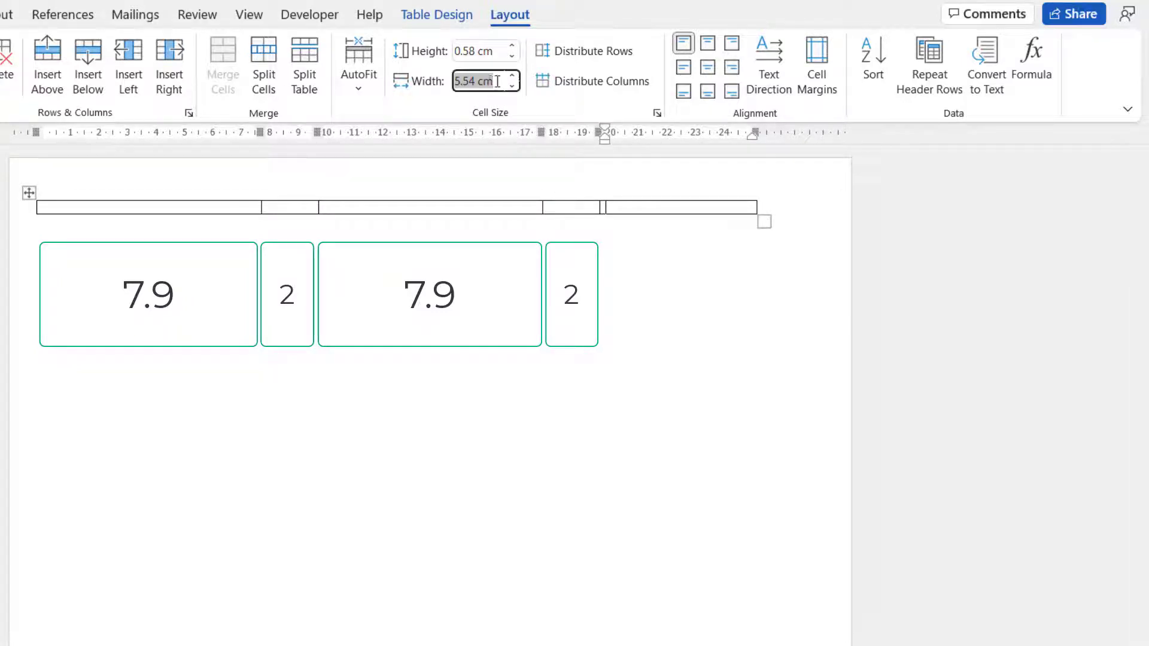
text(7.9)
key(Return)
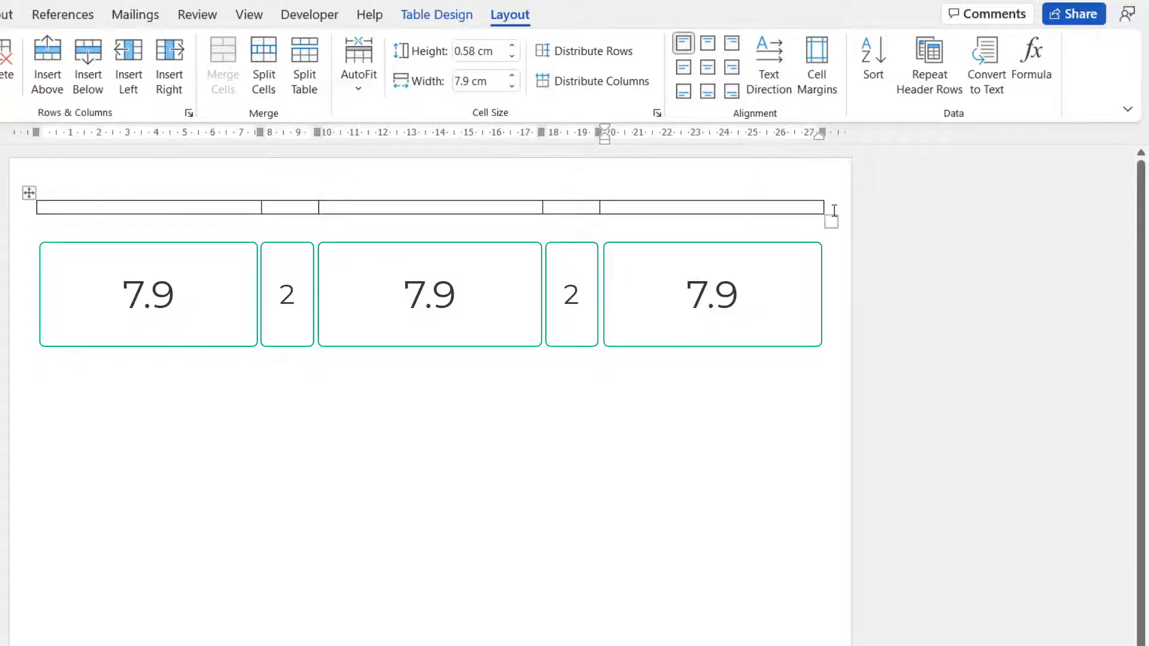
Step: Set the table's row height to exactly 18.5 cm
scroll(174, 161, down, 1)
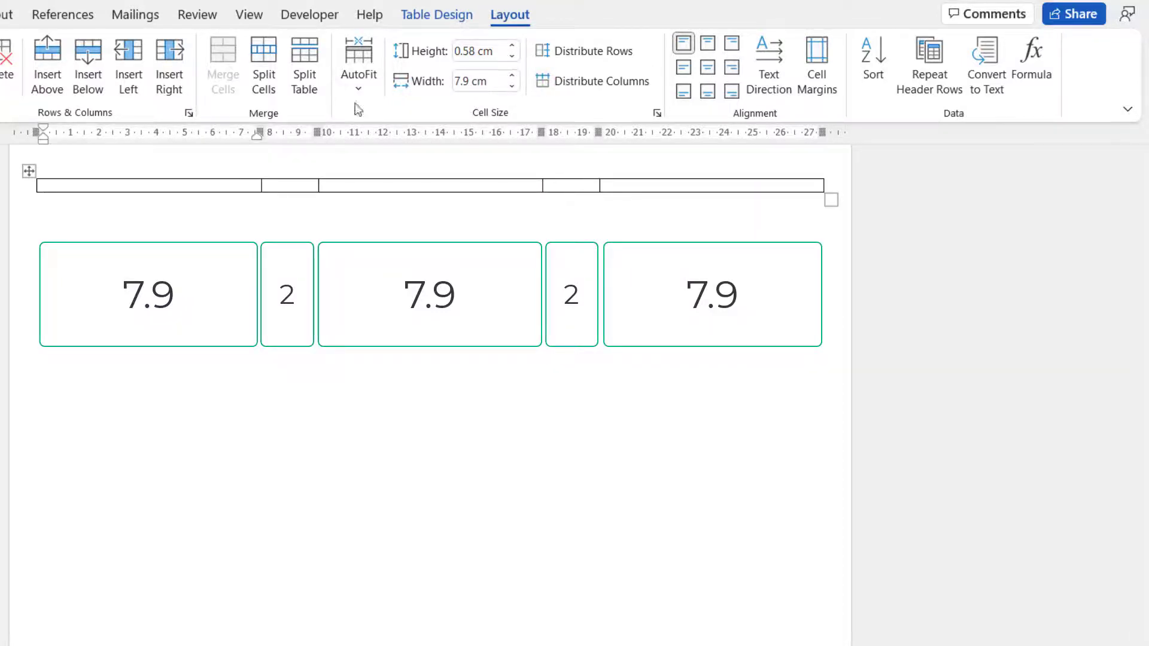
click(82, 191)
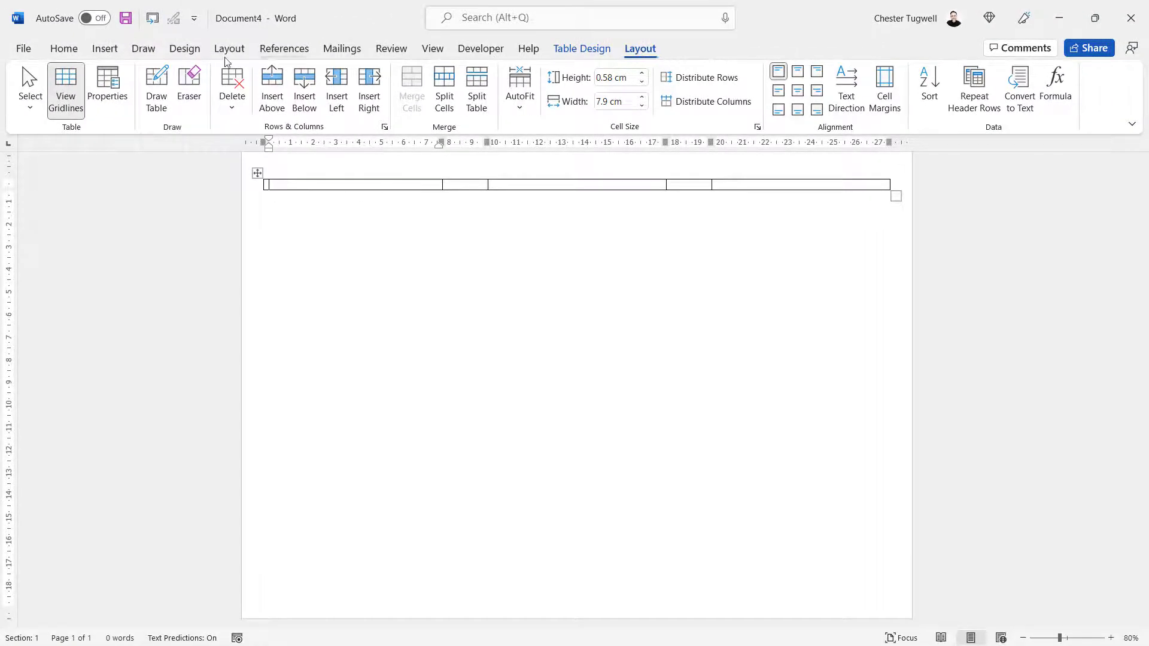
click(108, 90)
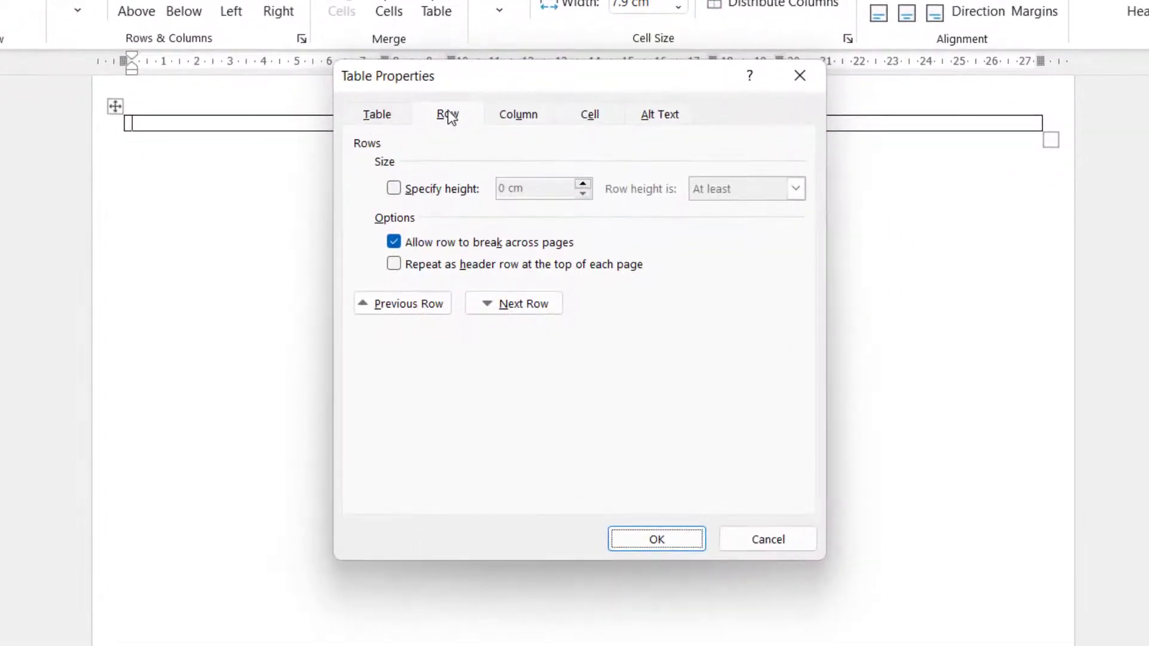
click(394, 190)
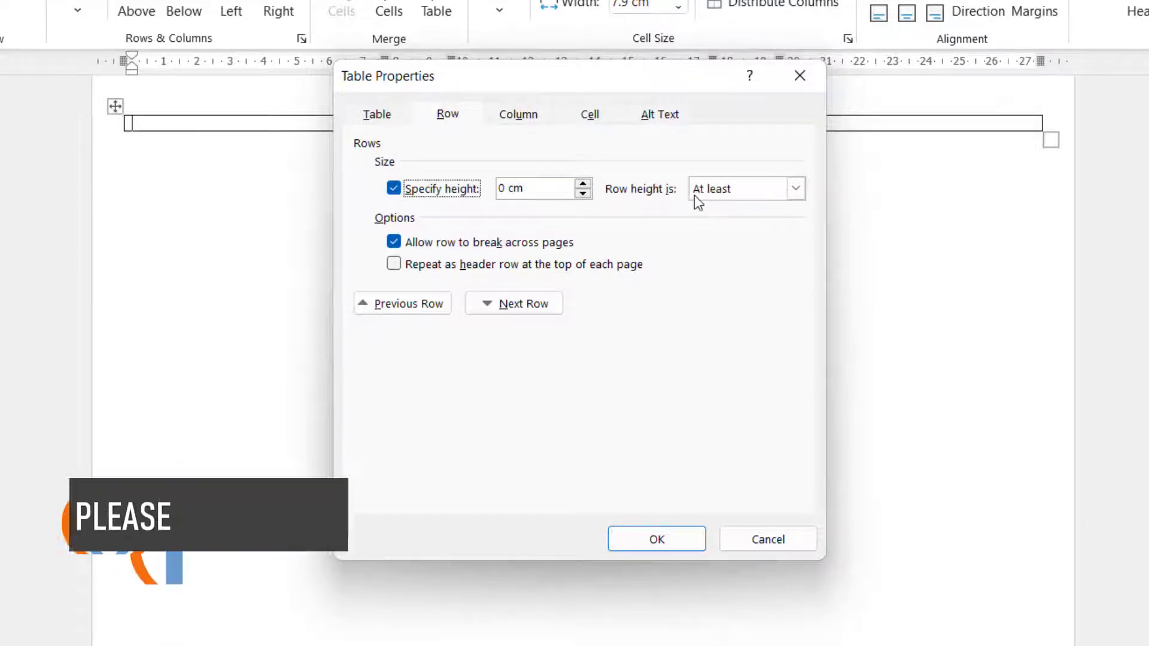
click(795, 189)
click(744, 225)
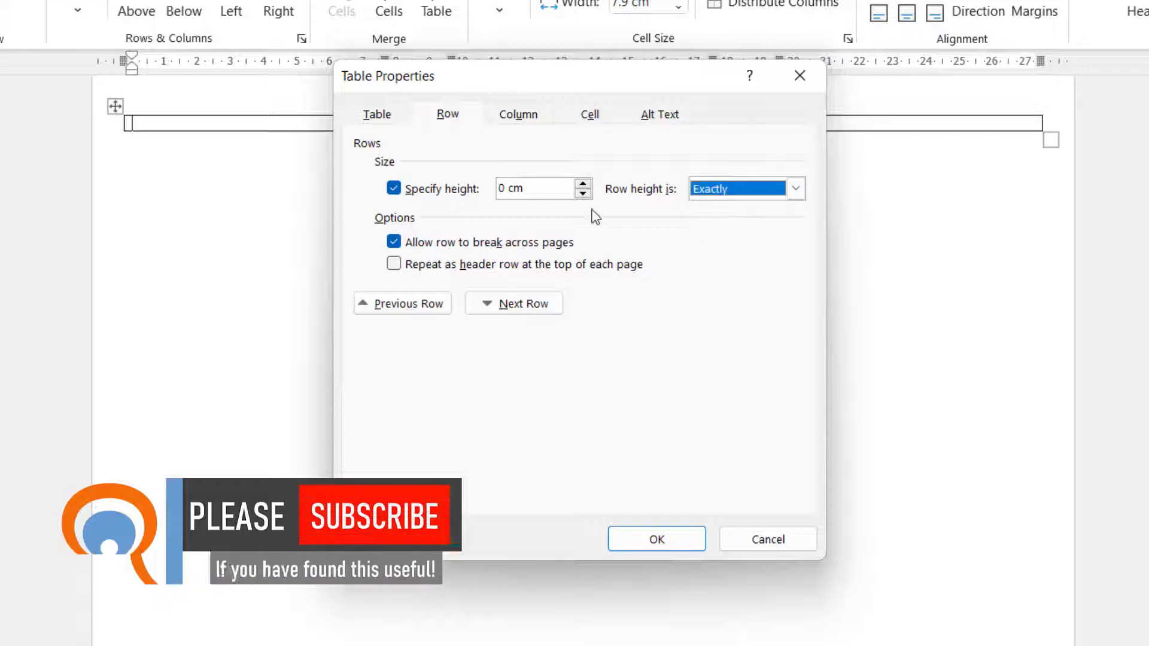
drag(537, 188, 473, 189)
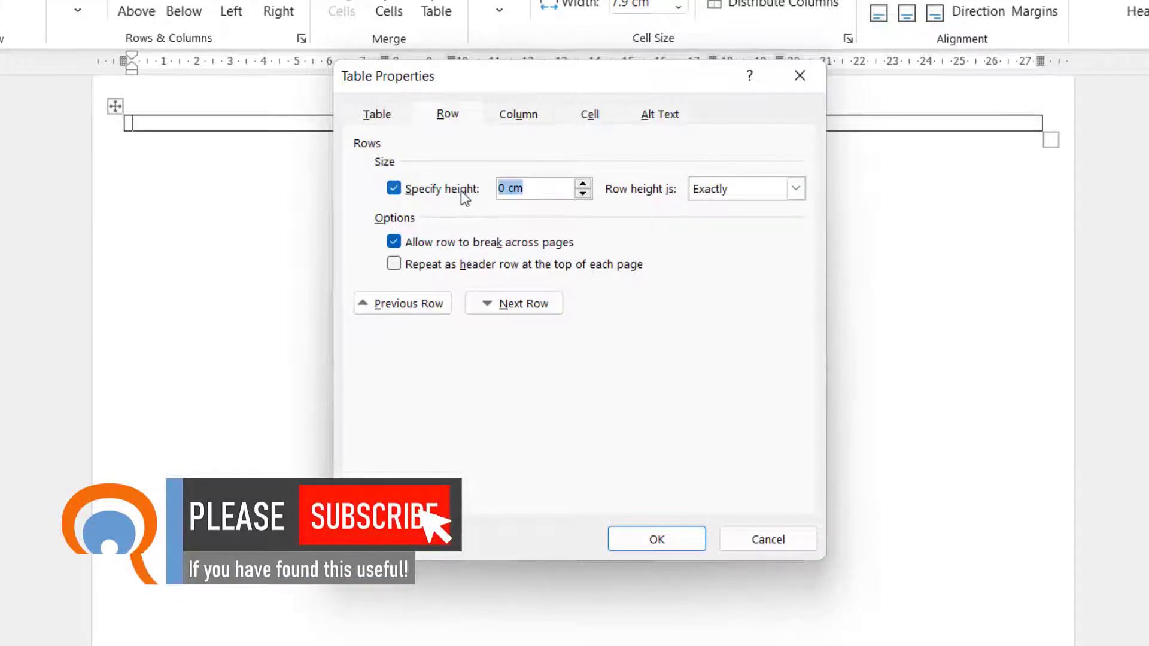
text(18.5)
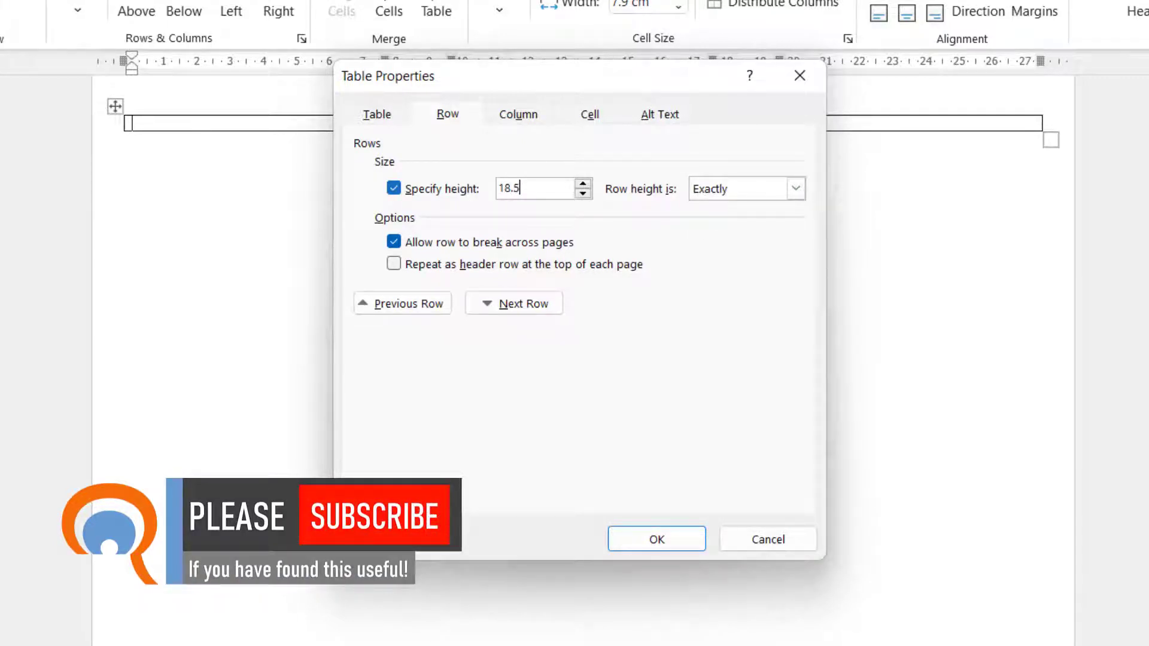
click(657, 539)
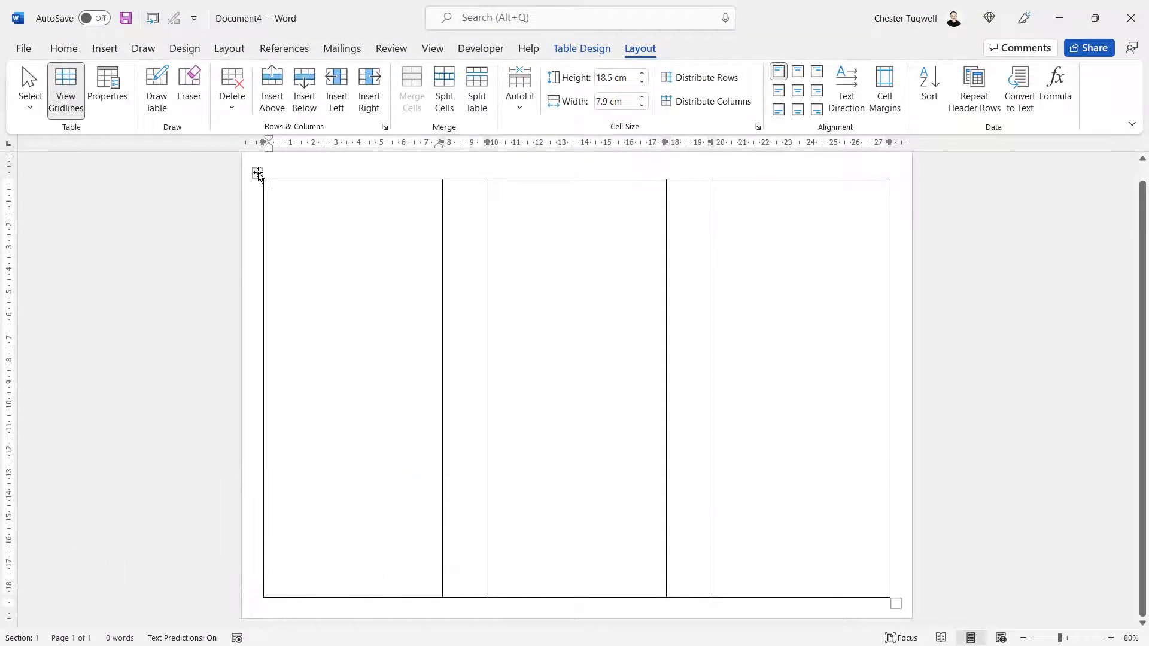
Step: Copy the entire five-column table and paste the duplicate so that it fills a second page
click(257, 173)
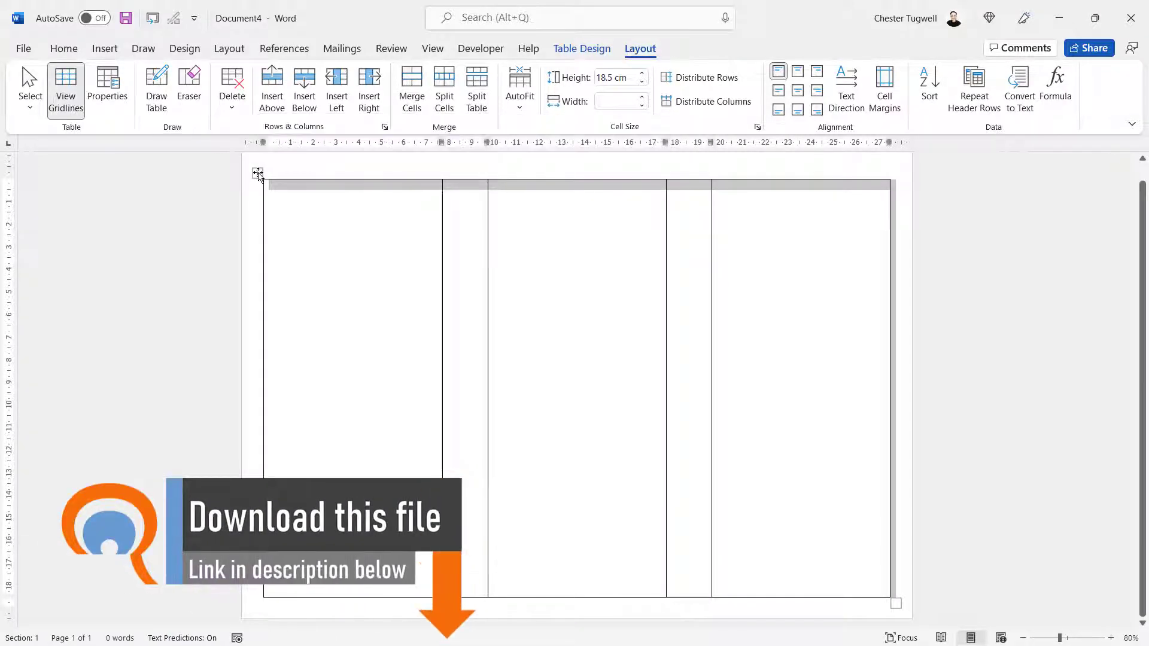
key(ctrl+v)
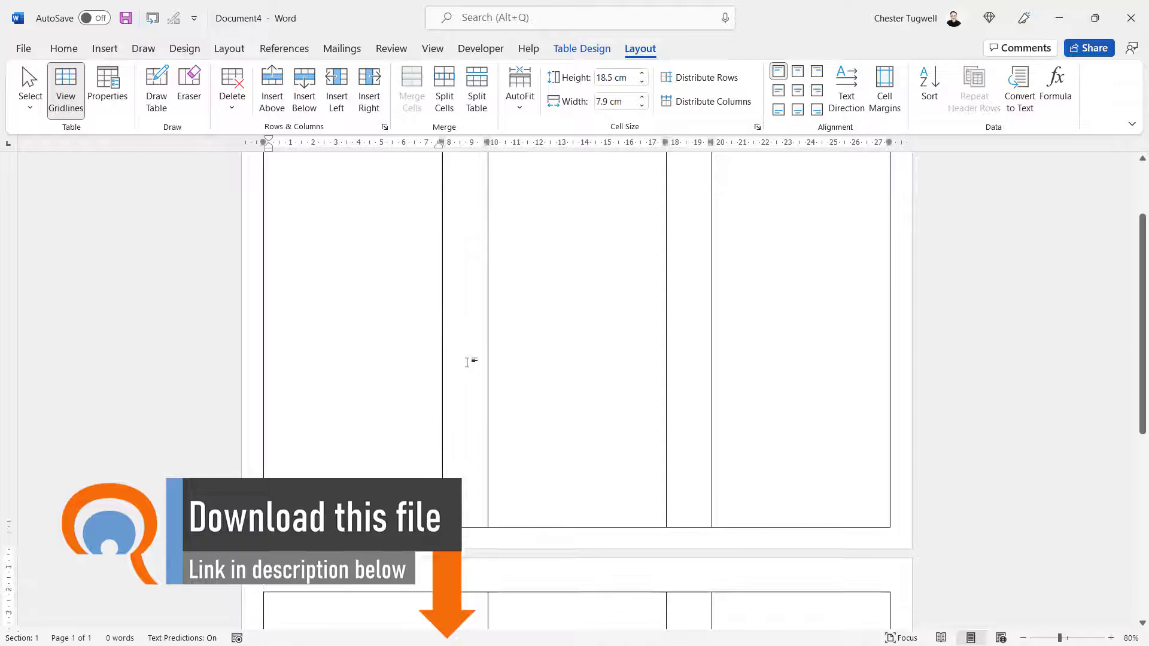
scroll(466, 361, down, 5)
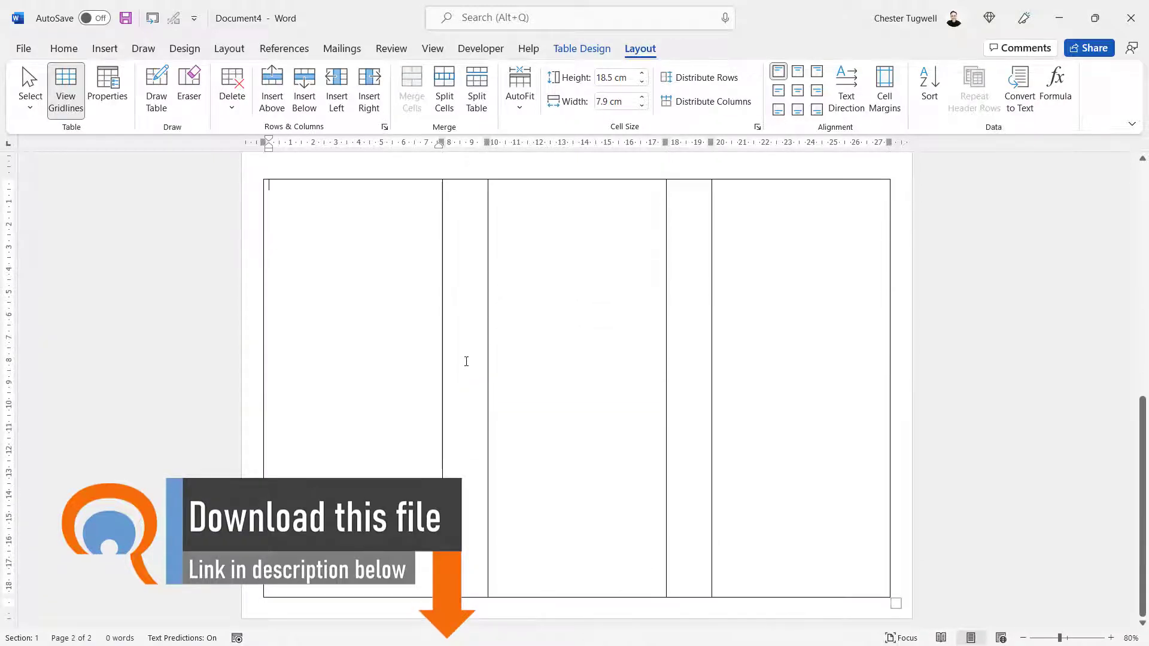
scroll(466, 361, up, 9)
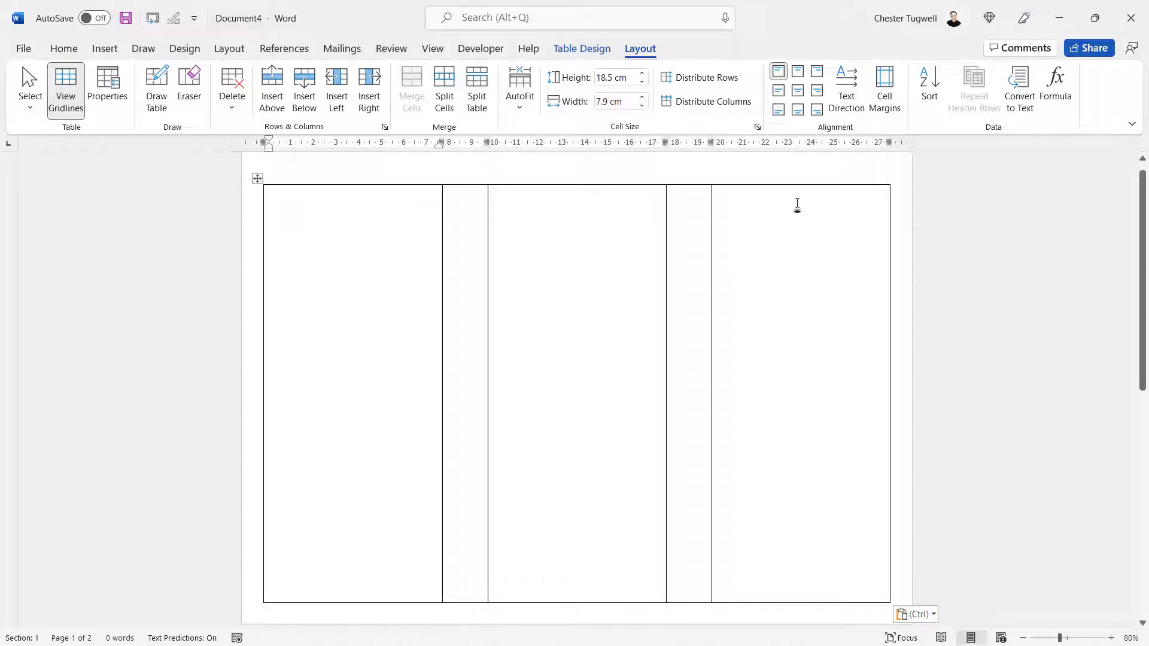
Step: Remove all borders from the whole table across both pages
click(257, 179)
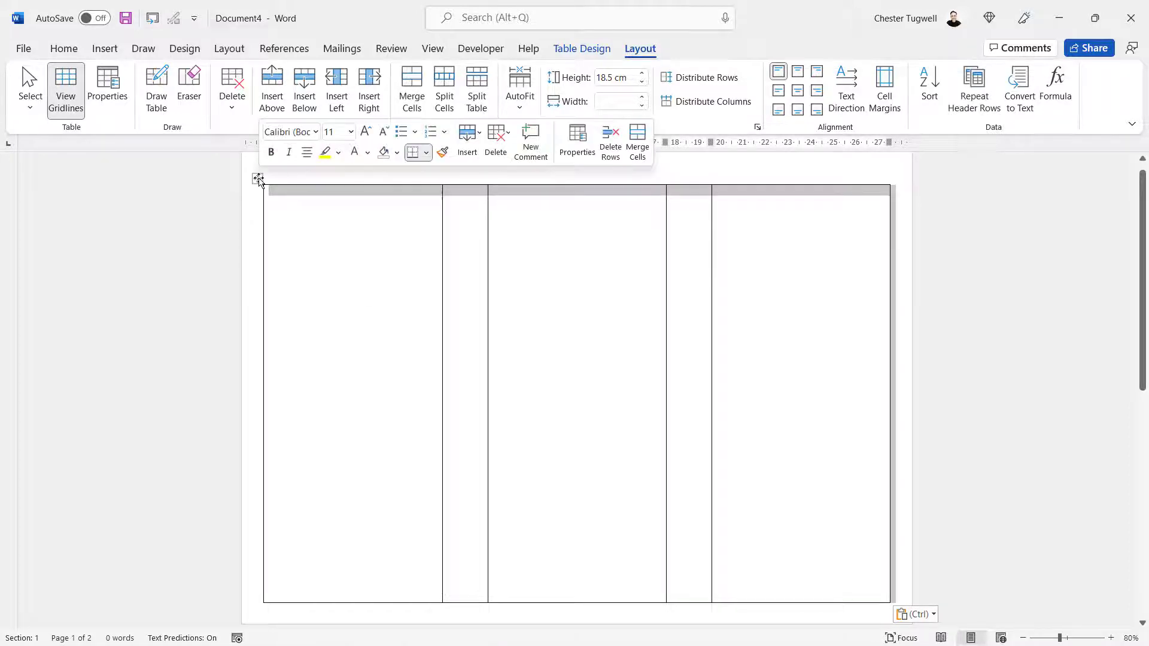
click(571, 52)
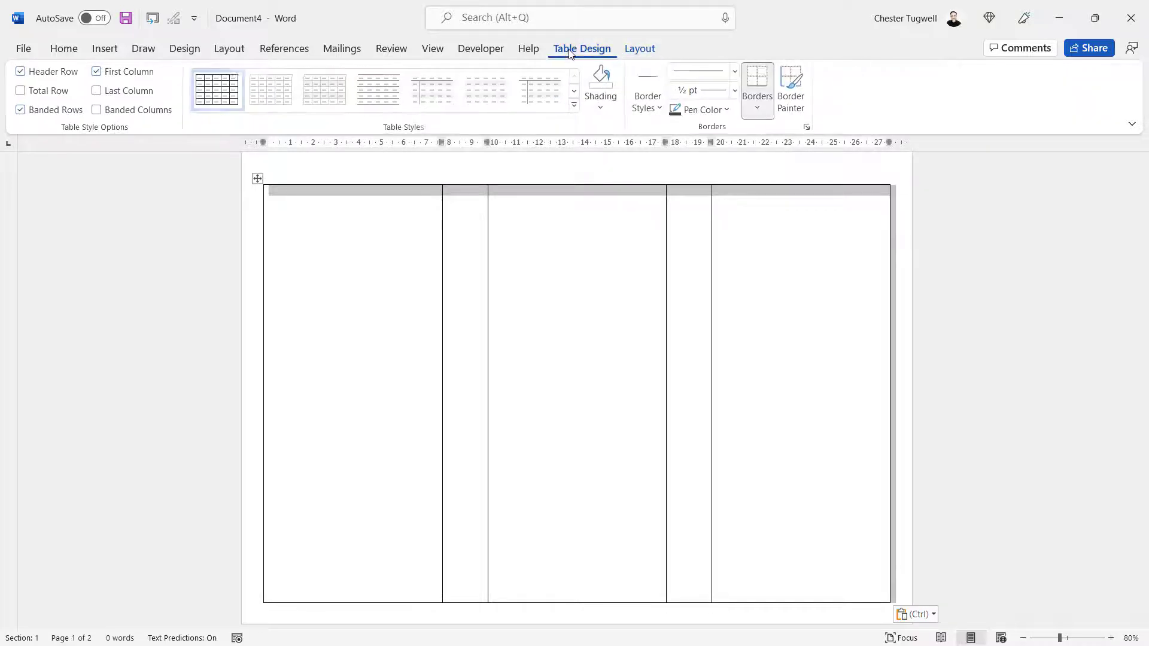
click(765, 111)
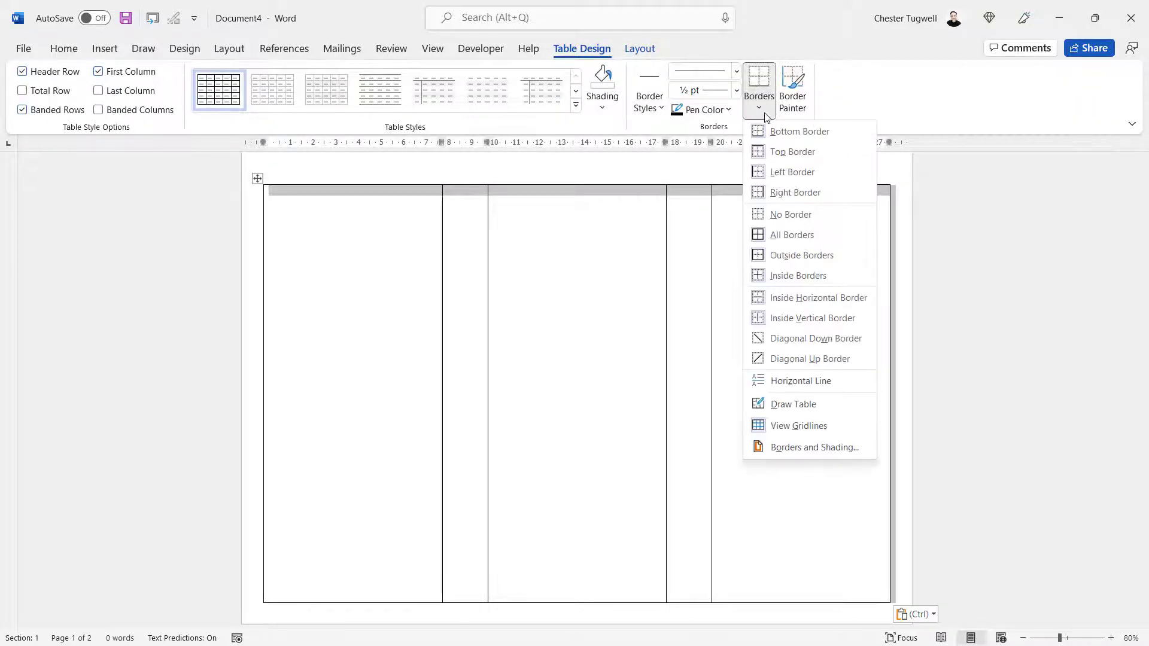
click(792, 214)
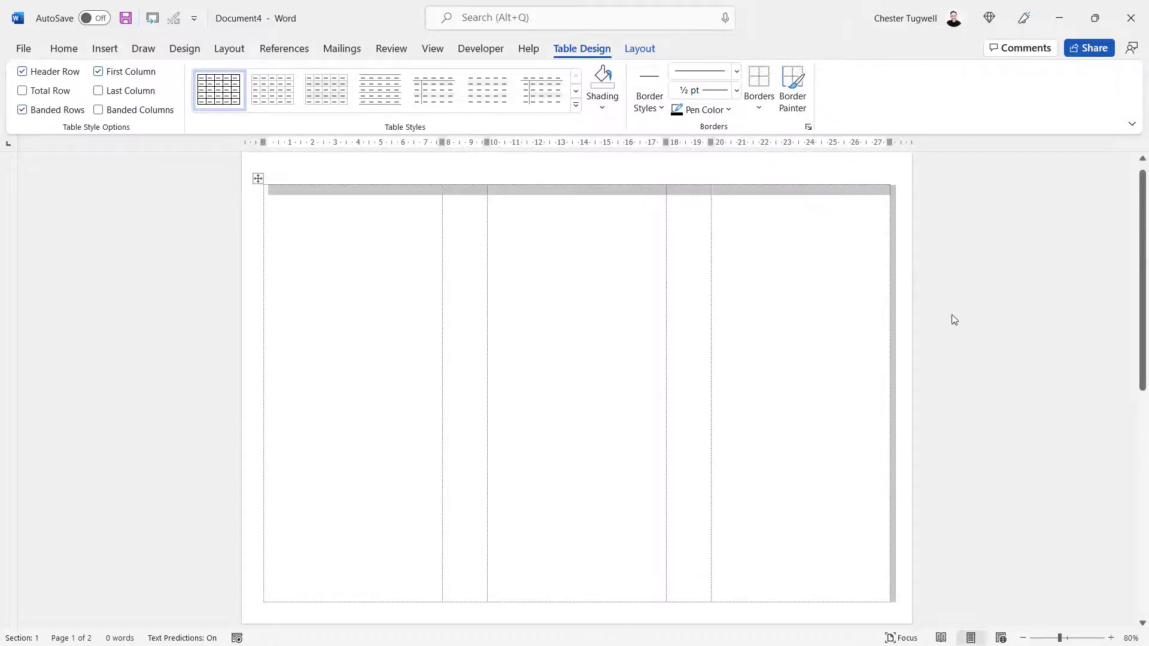
scroll(958, 323, down, 8)
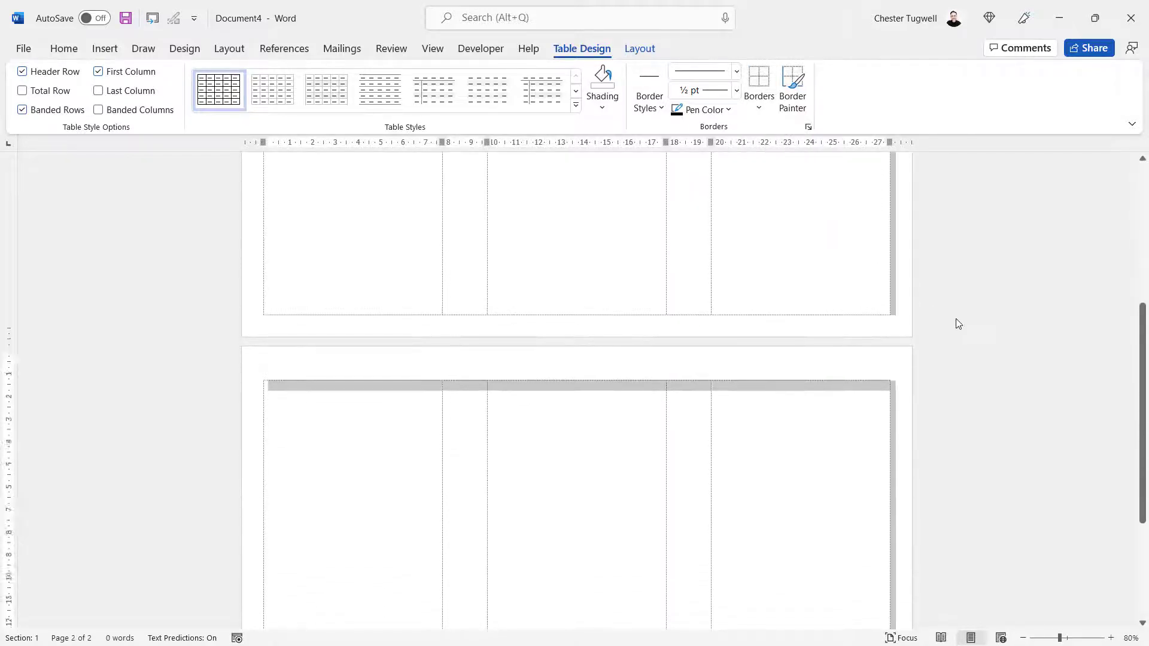
scroll(958, 324, up, 8)
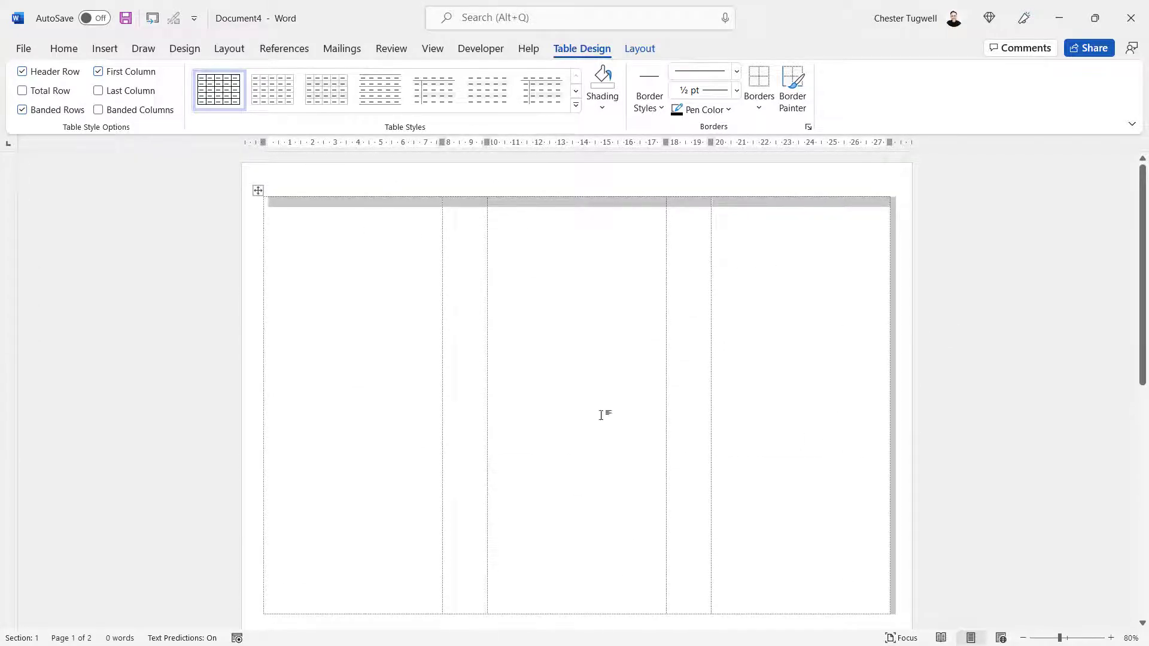
Step: Hide the table gridlines and show them again
click(629, 57)
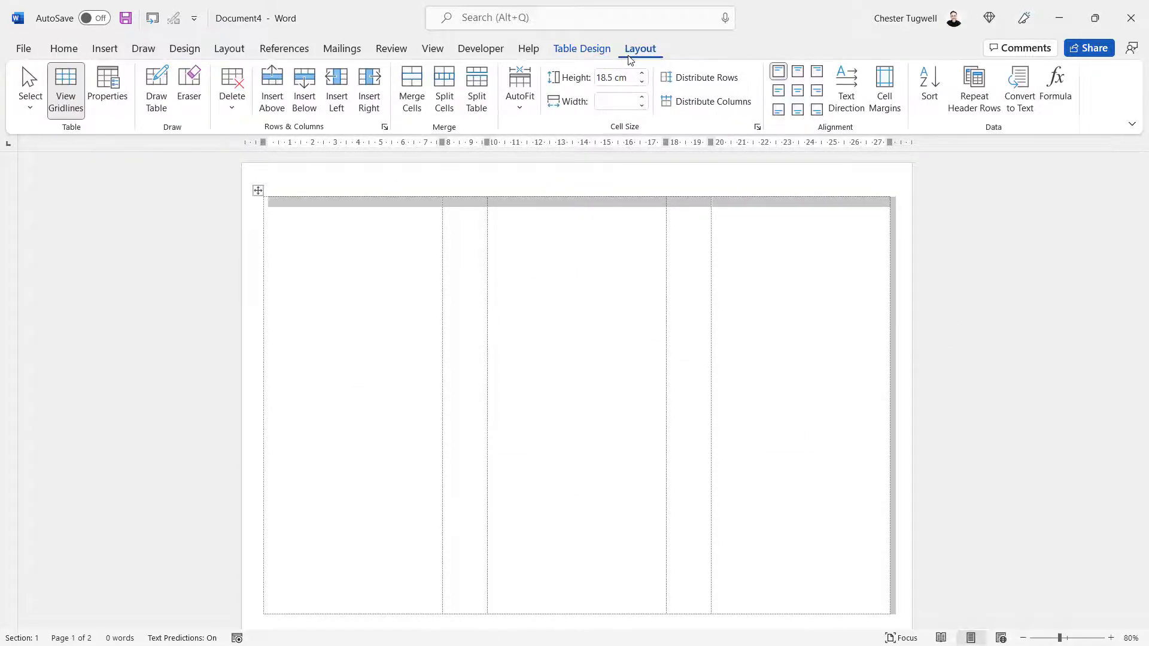
click(76, 105)
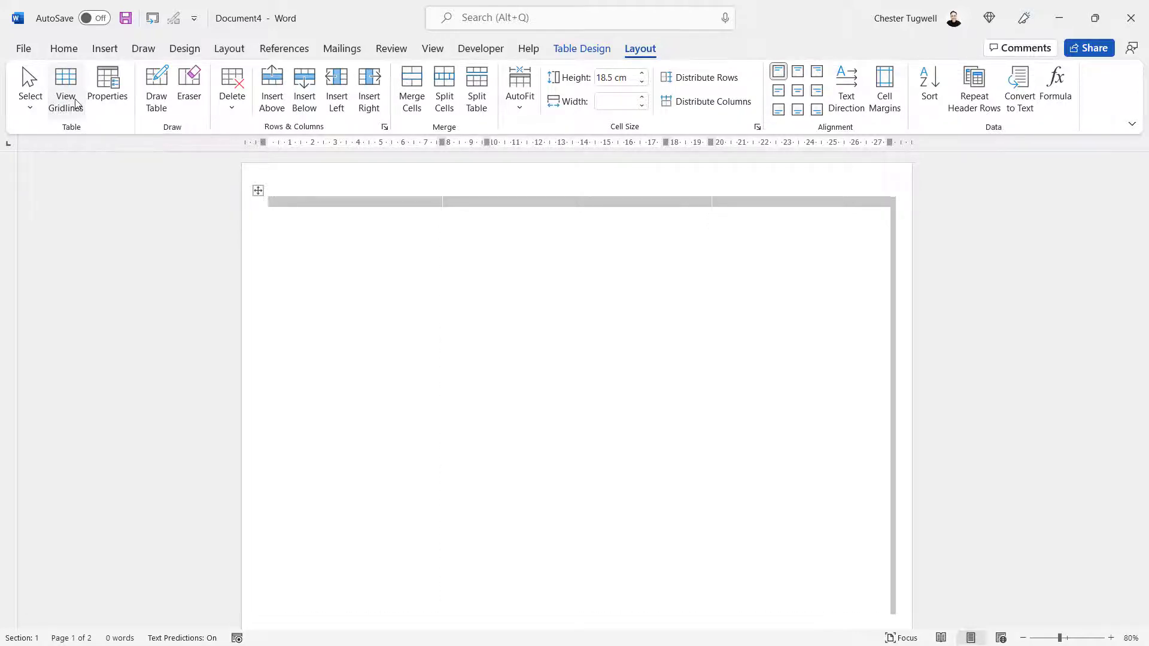
click(76, 105)
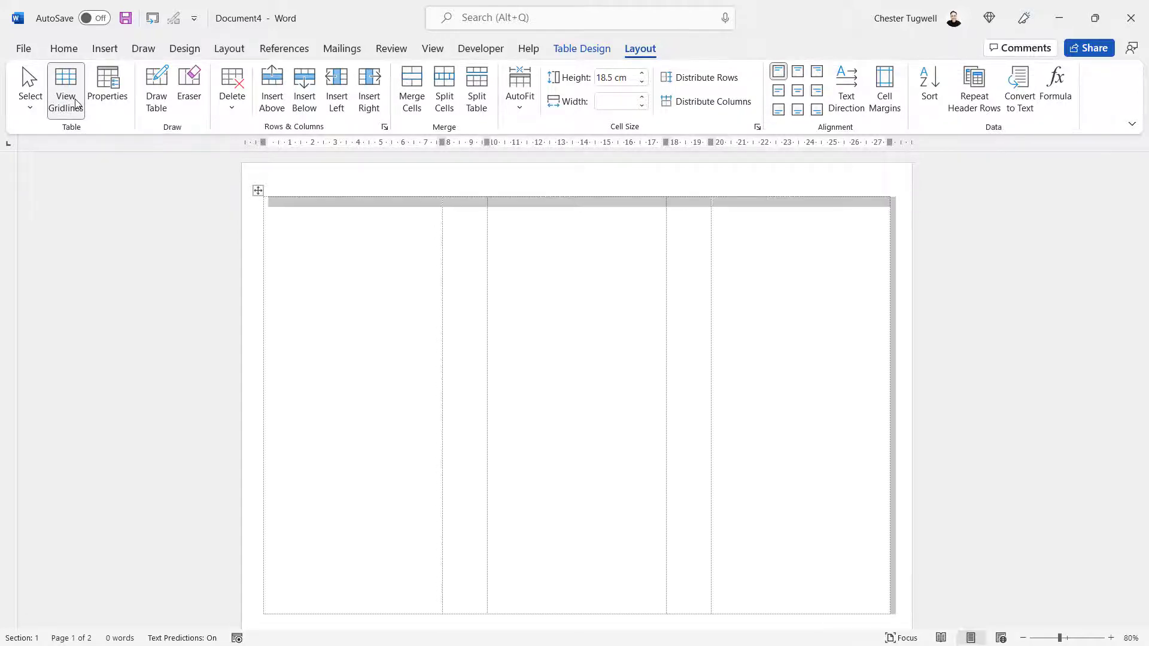
Step: Label the first page's wide columns "Front" in the fifth, "Back" in the third and "Inside leaf" in the first
click(767, 252)
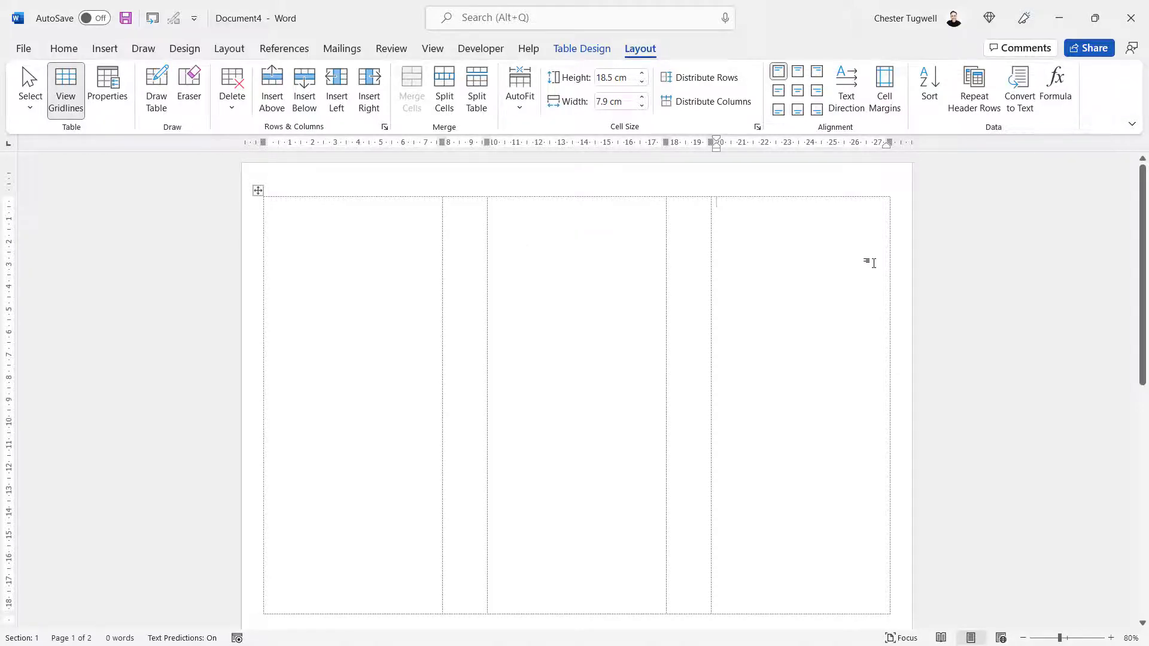
text(Front)
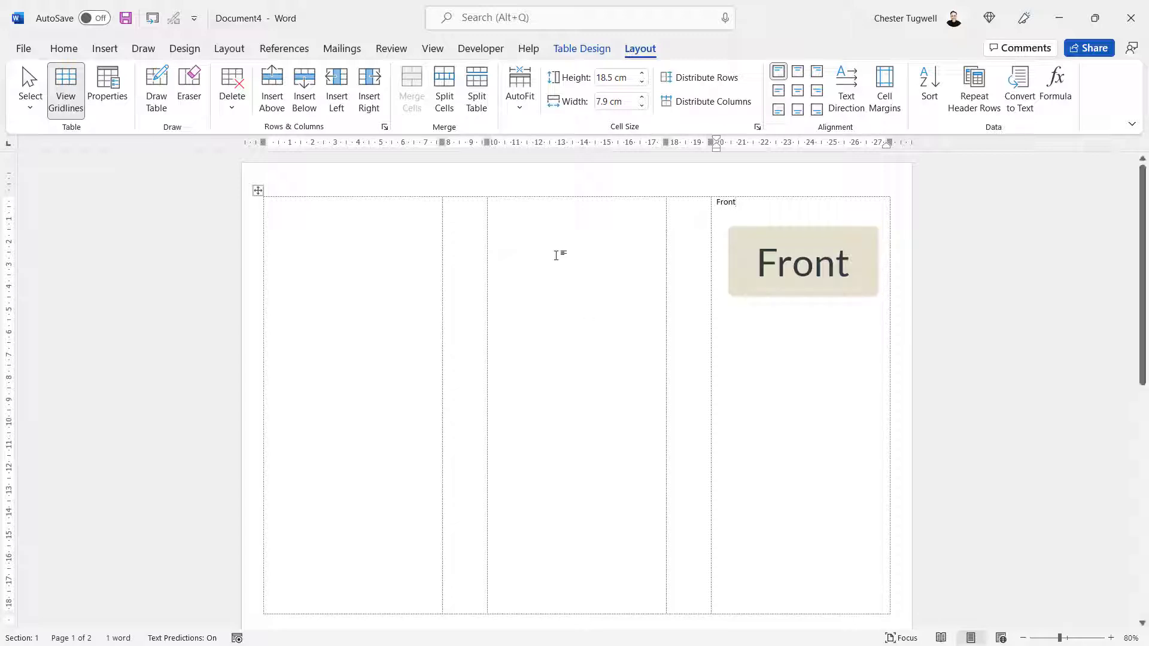
click(547, 206)
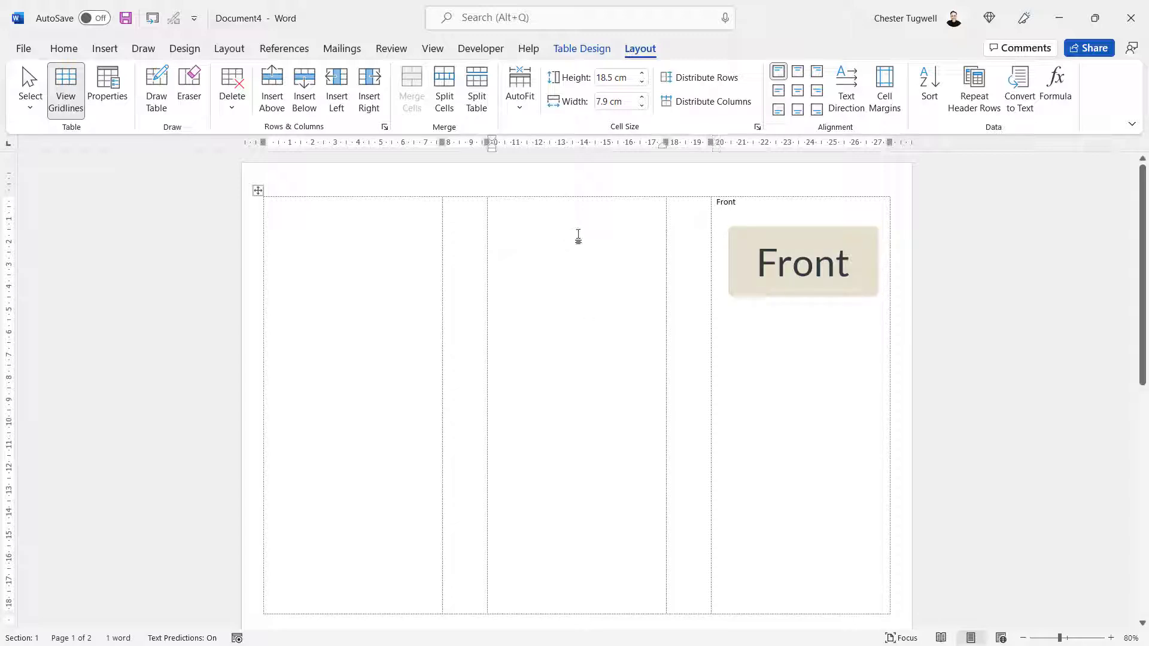
text(Back)
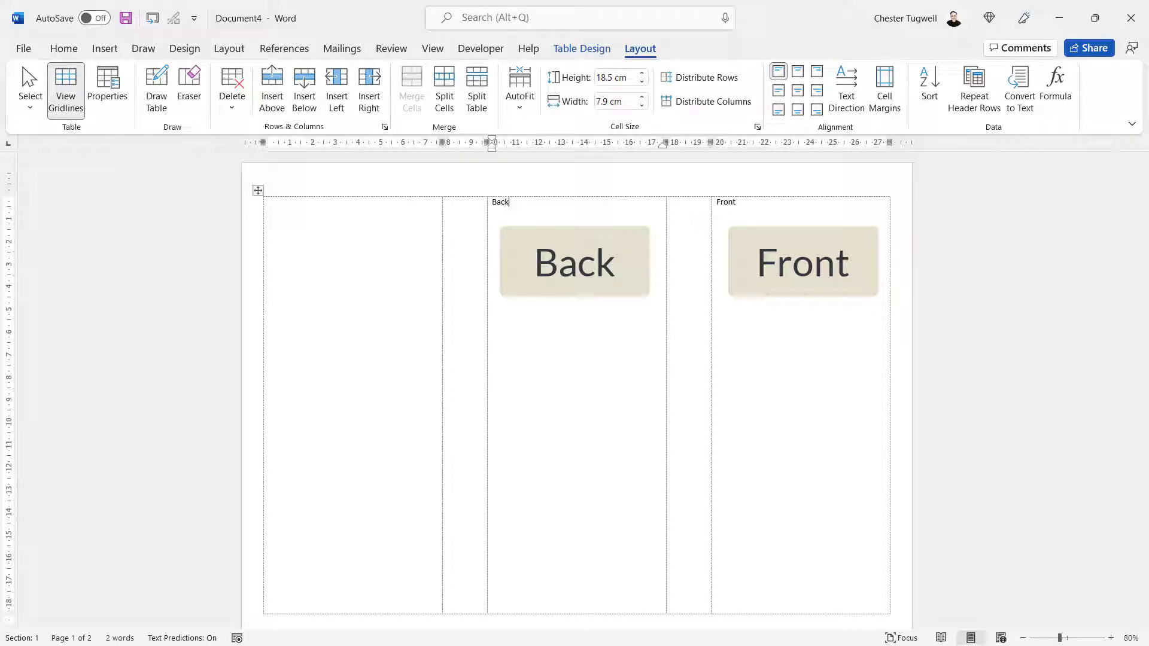
click(300, 207)
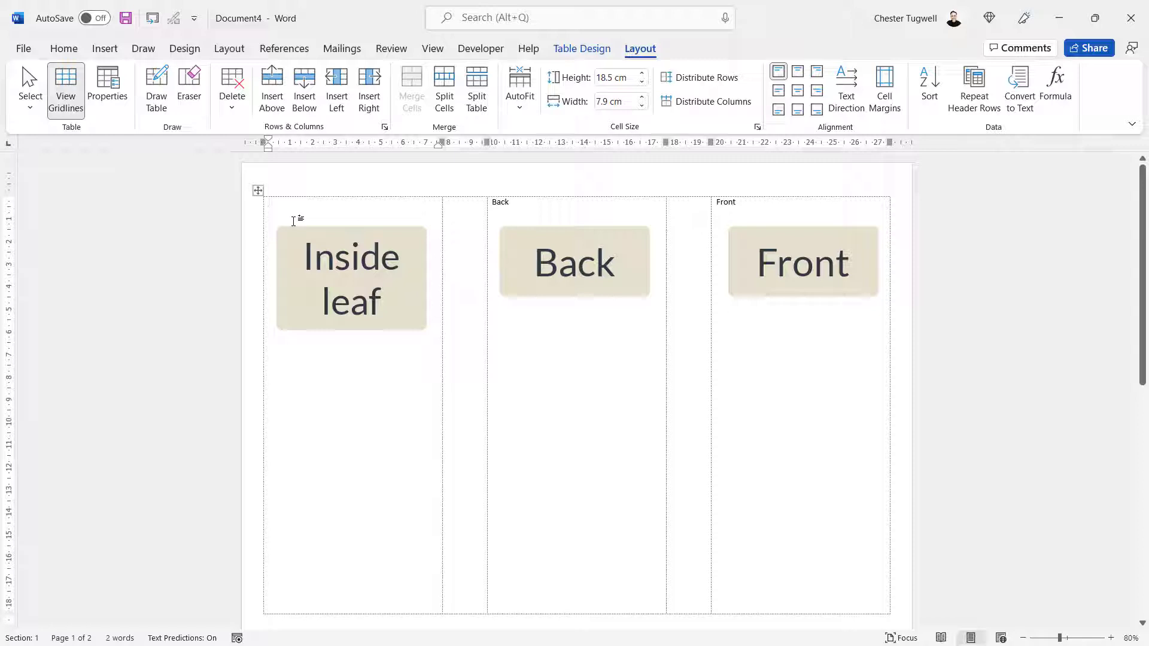
text(Inside leaf)
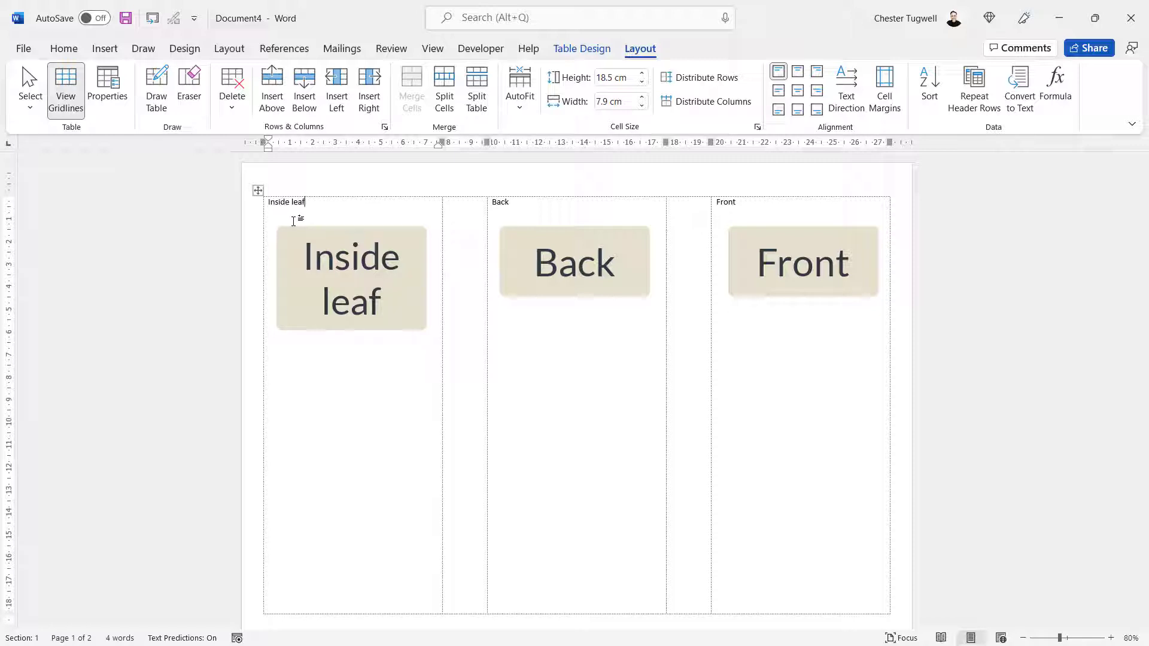
Step: Enter "Internal 1" in the first column of the table on the second page
scroll(449, 374, down, 5)
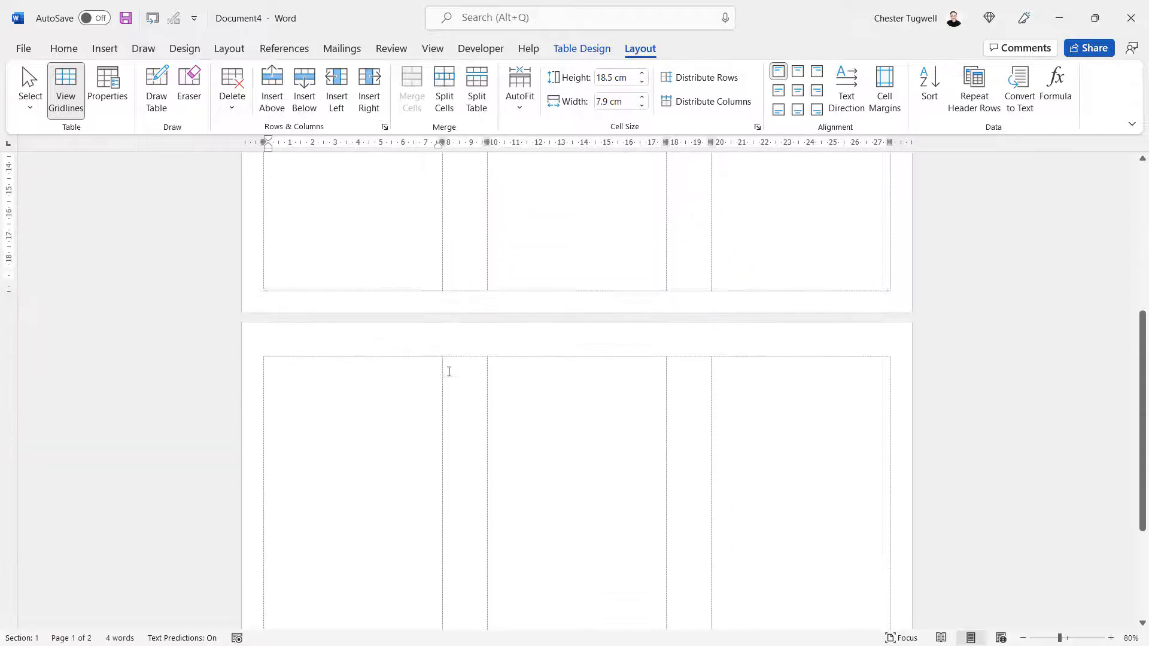
scroll(449, 372, down, 1)
click(311, 319)
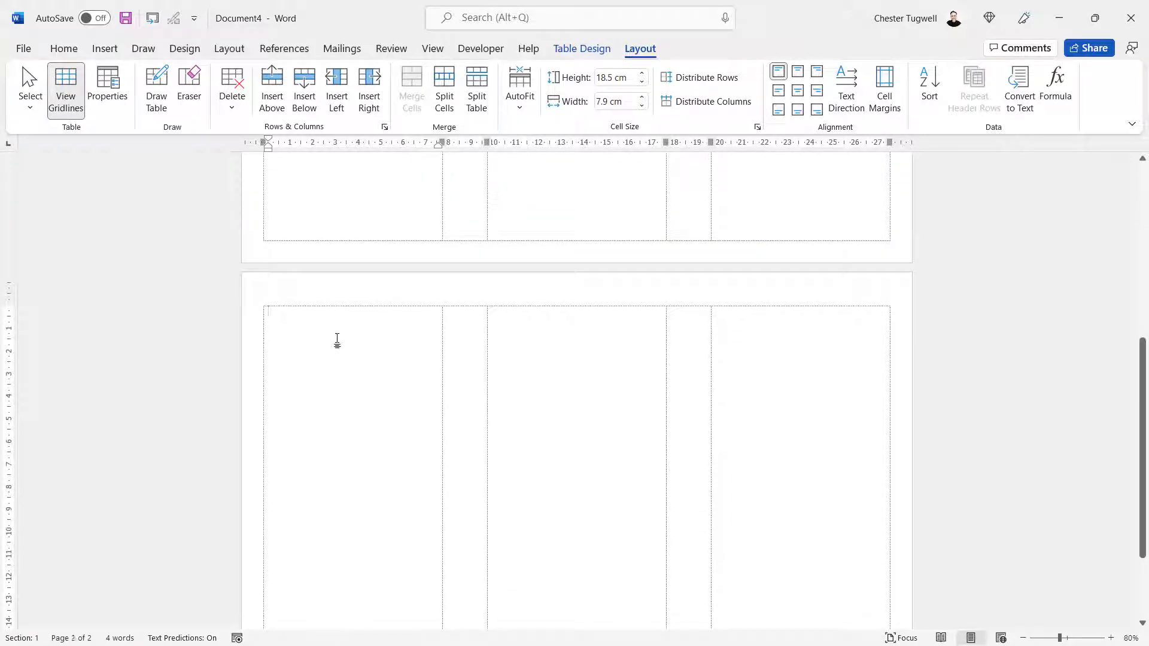
text(Internal 1)
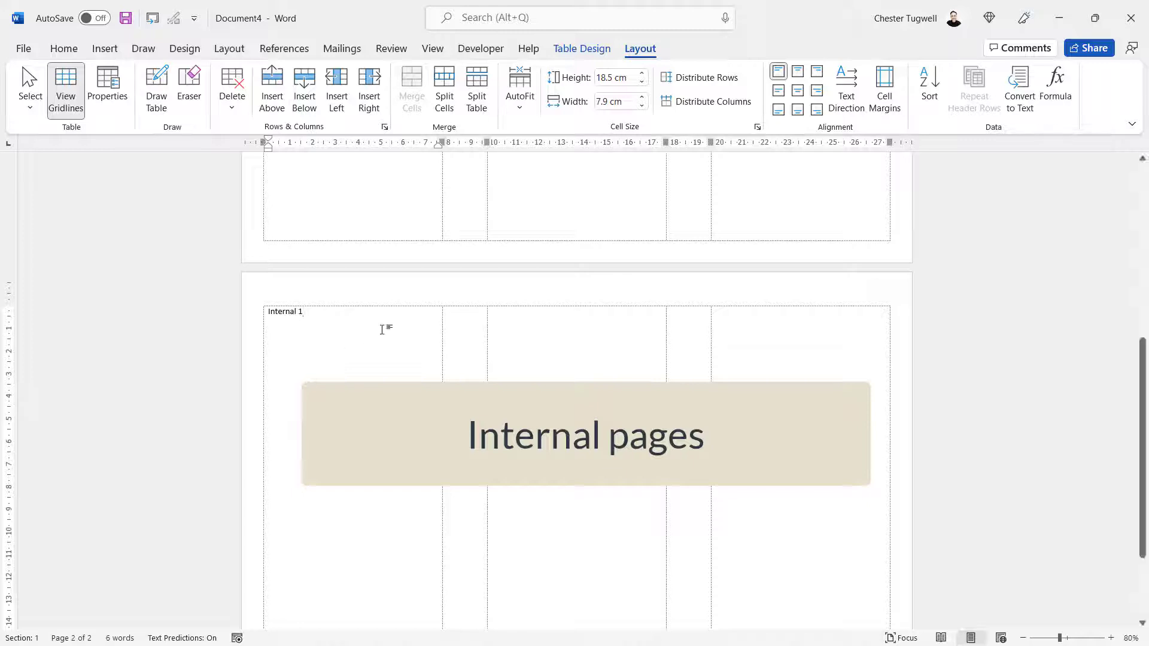
Step: Copy the "Internal 1" label into the second page's third column and change it to "Internal 2"
click(266, 313)
key(ctrl+c)
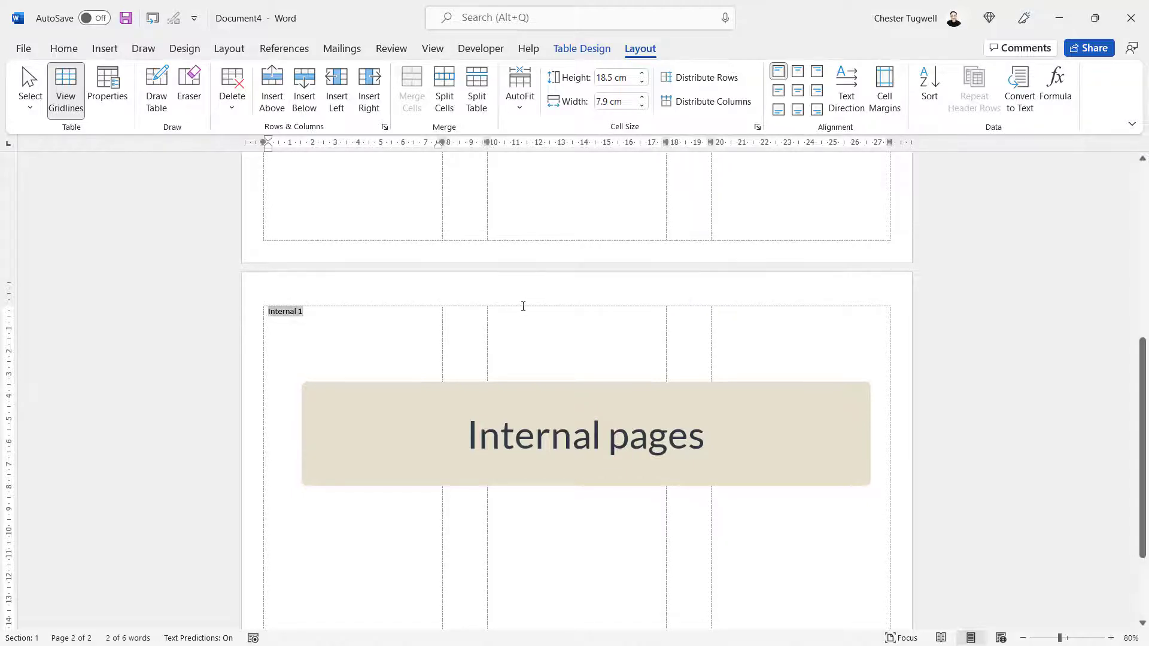
click(523, 317)
key(ctrl+v)
key(BackSpace)
text(2)
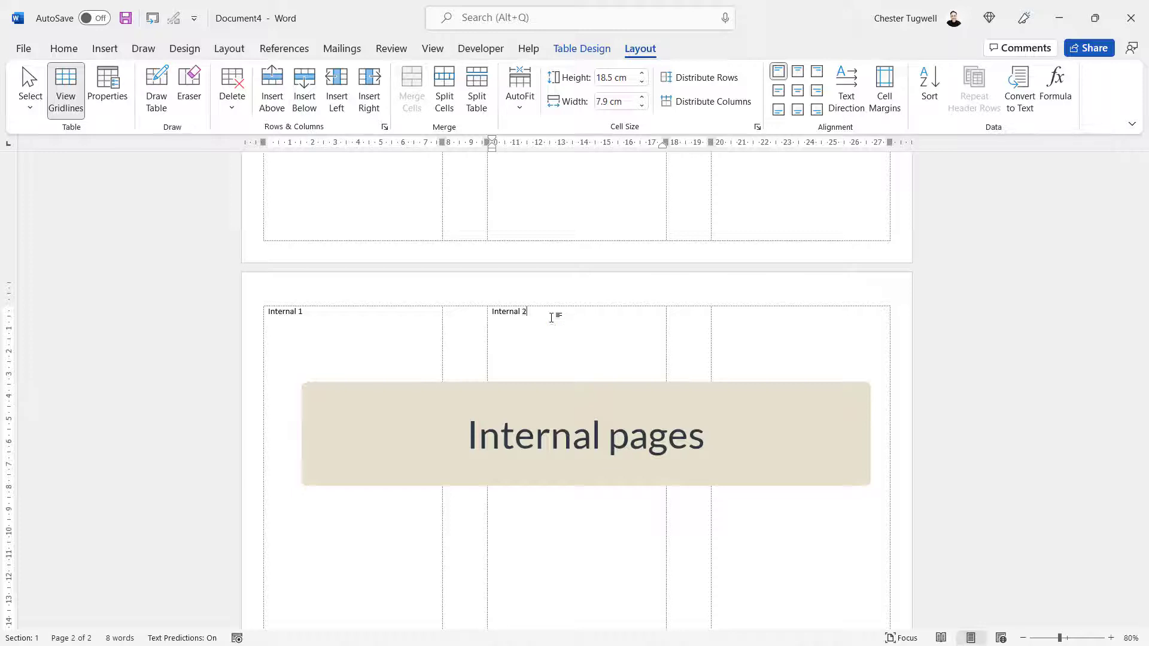
Step: Paste the copied label into the second page's fifth column and change it to "Internal 3"
click(761, 311)
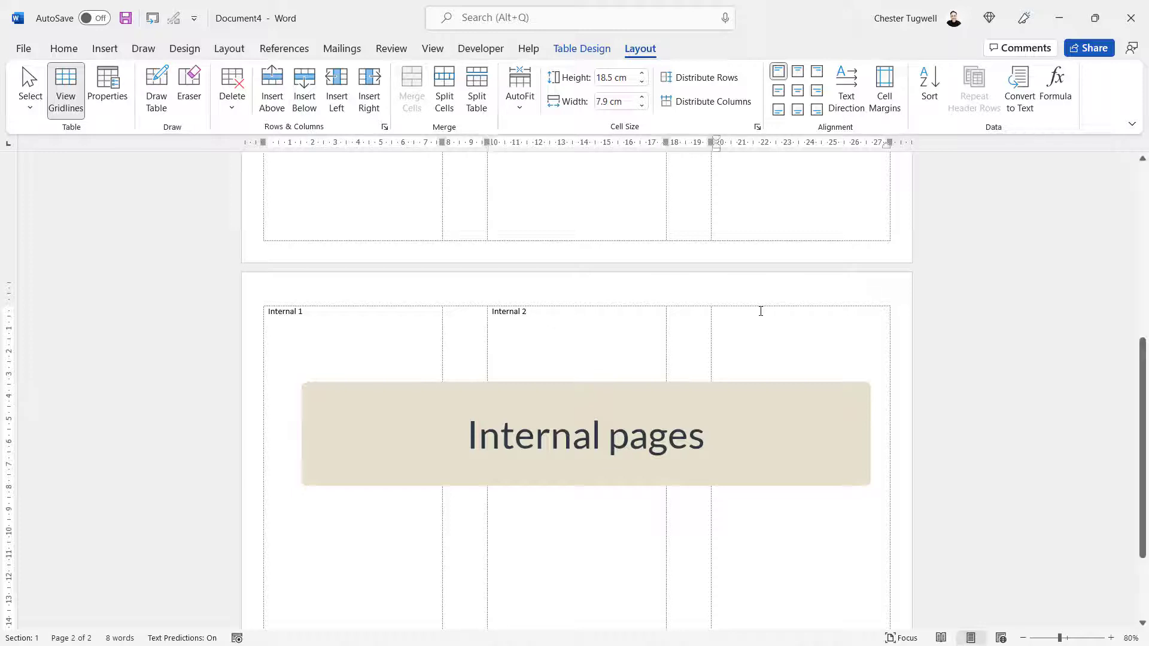
key(ctrl+v)
key(BackSpace)
text(3)
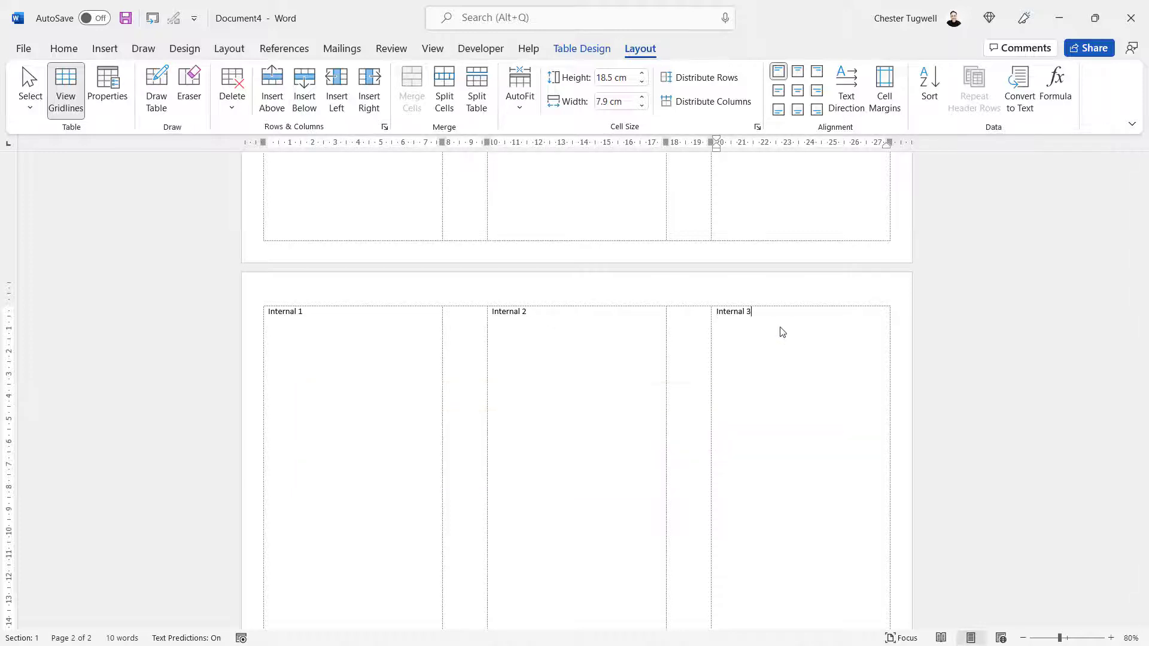
scroll(770, 393, up, 6)
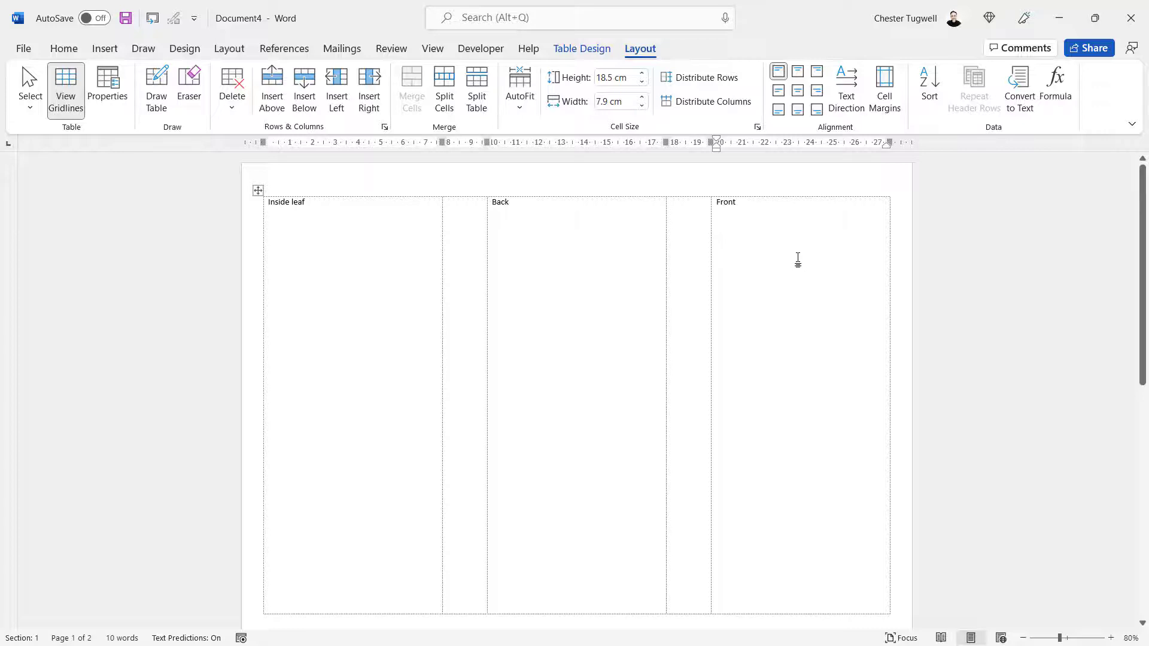
Step: Draw a text box below the "Front" label on the first page, spanning the width of the fifth column
click(64, 48)
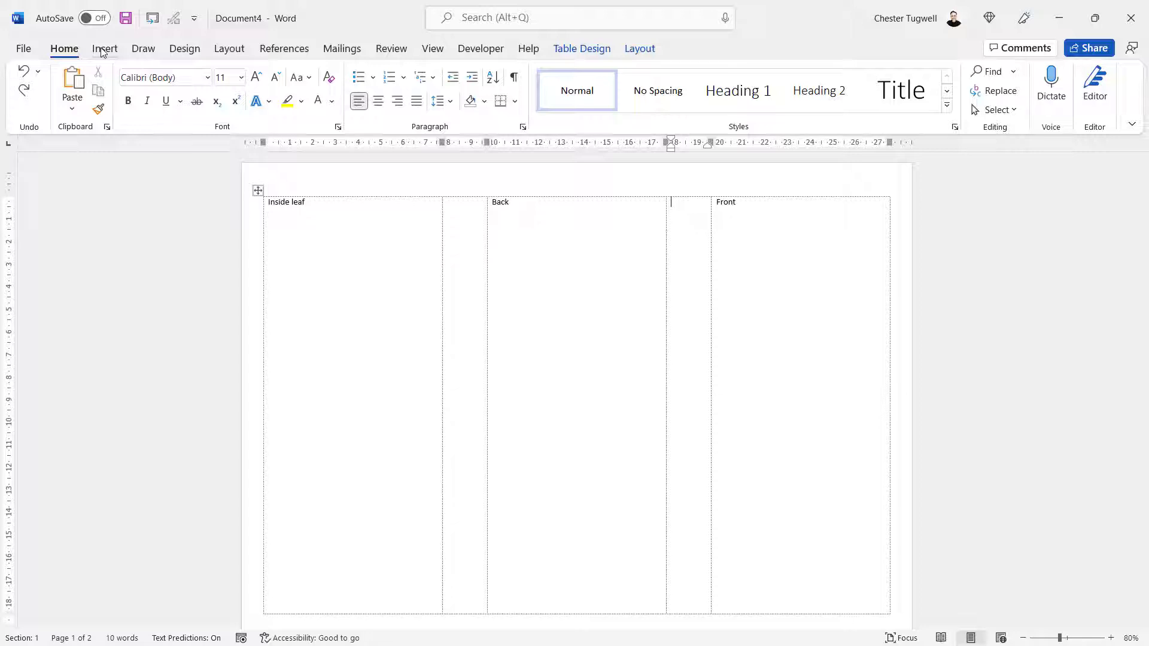
click(105, 50)
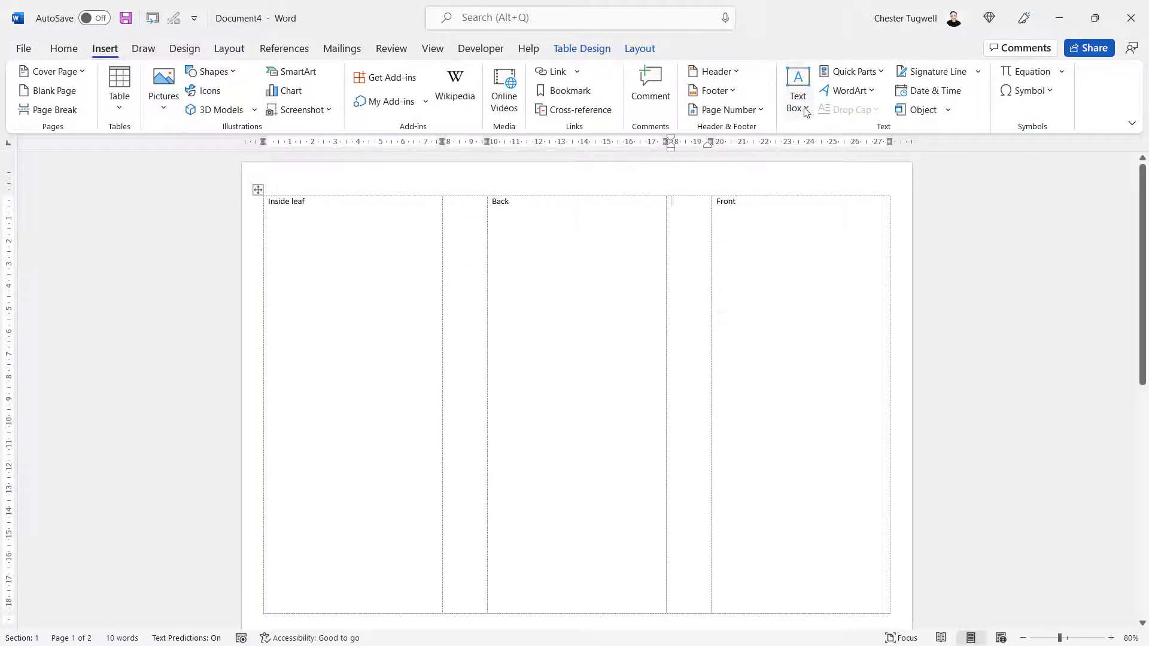
click(805, 110)
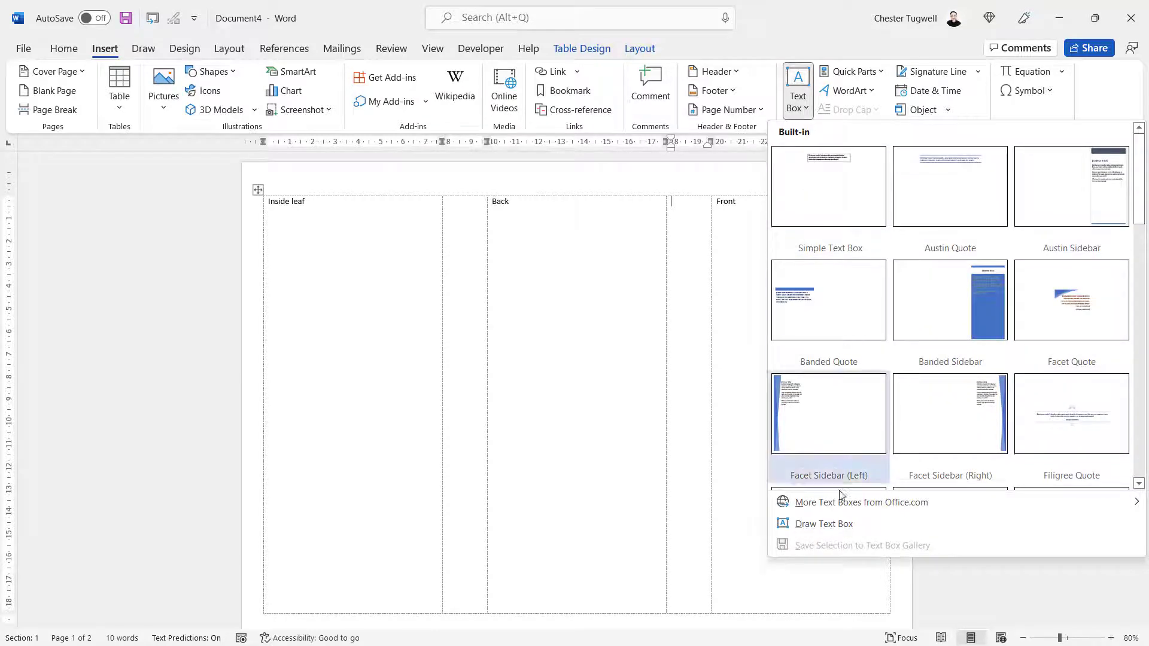
click(825, 525)
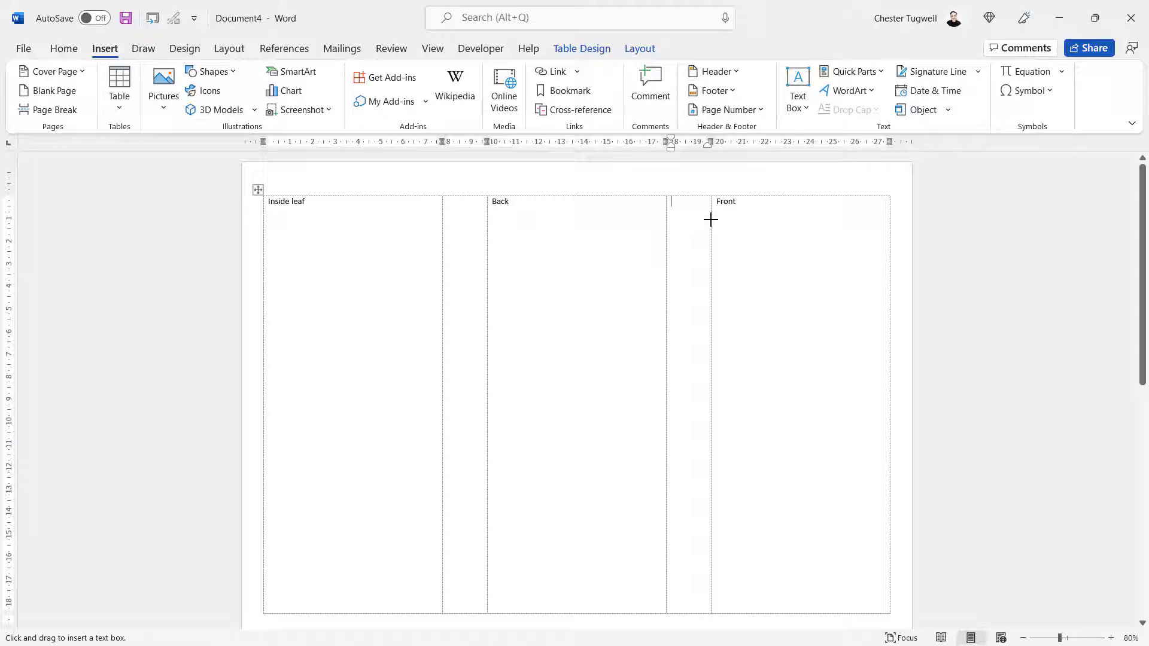
mouse_move(712, 221)
mouse_down()
mouse_move(770, 364)
mouse_move(888, 403)
mouse_up()
mouse_move(713, 311)
mouse_down()
mouse_move(761, 311)
mouse_move(712, 311)
mouse_up()
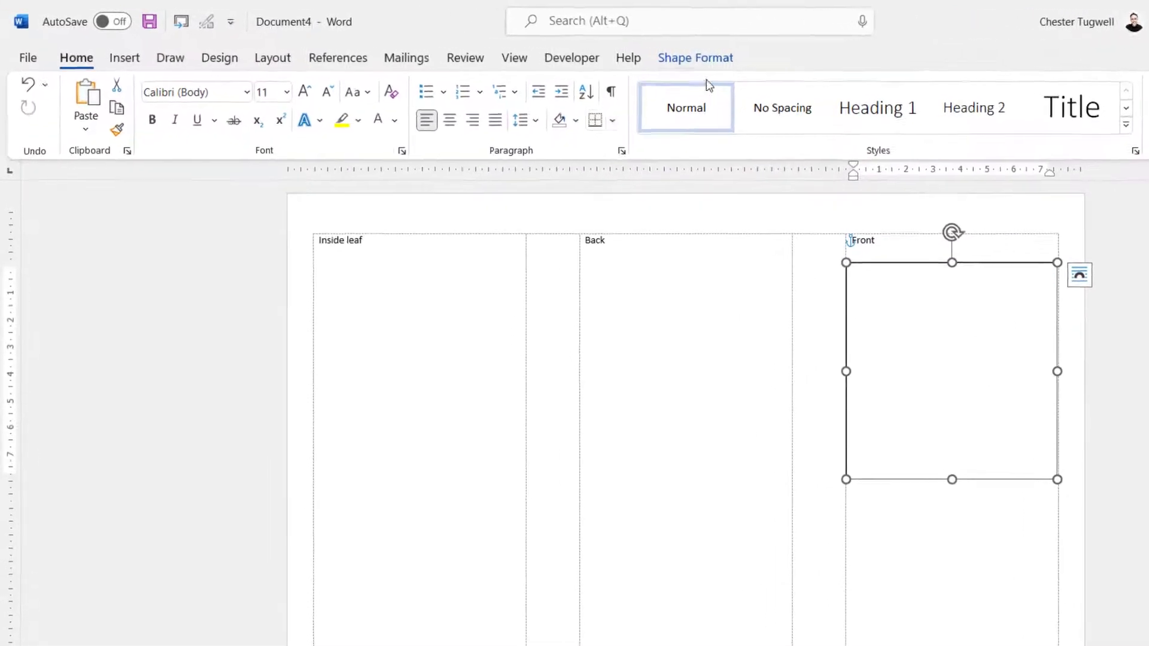
Step: Remove the outline of the Front panel's text box and fill it with a blue theme colour
click(724, 60)
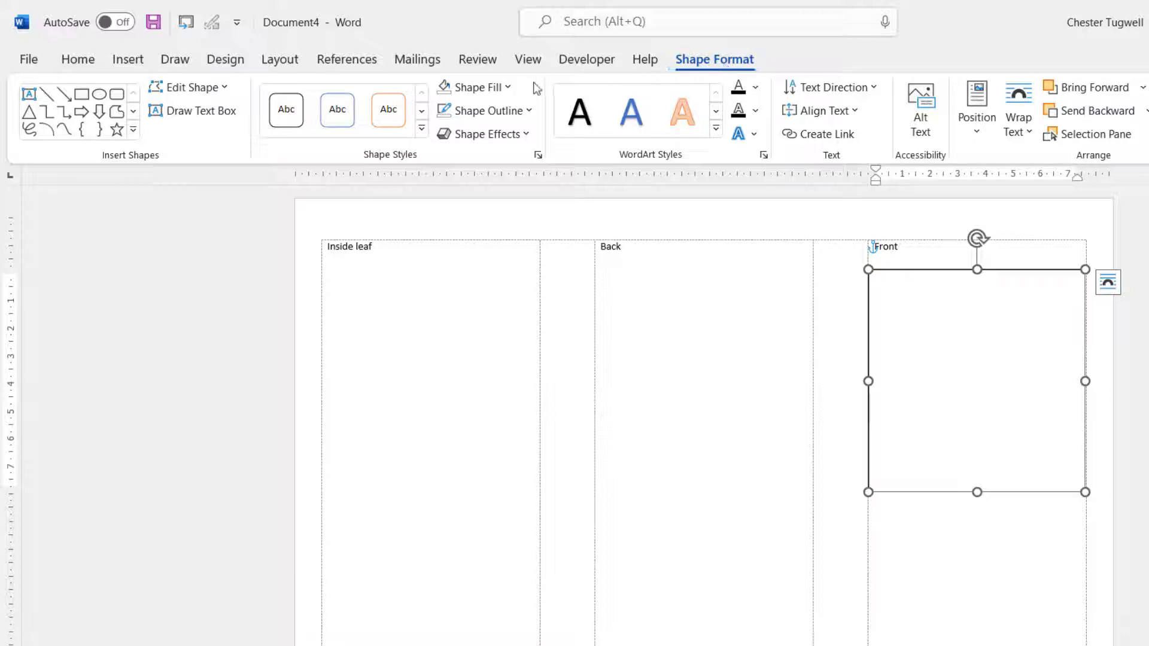
click(524, 116)
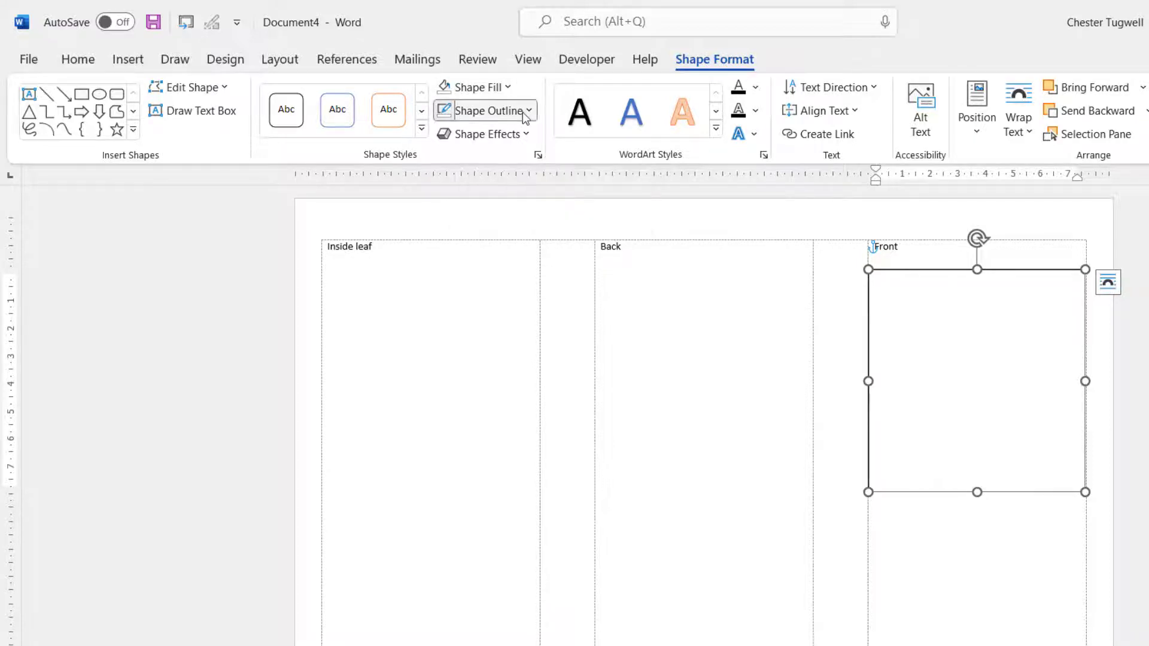
click(485, 313)
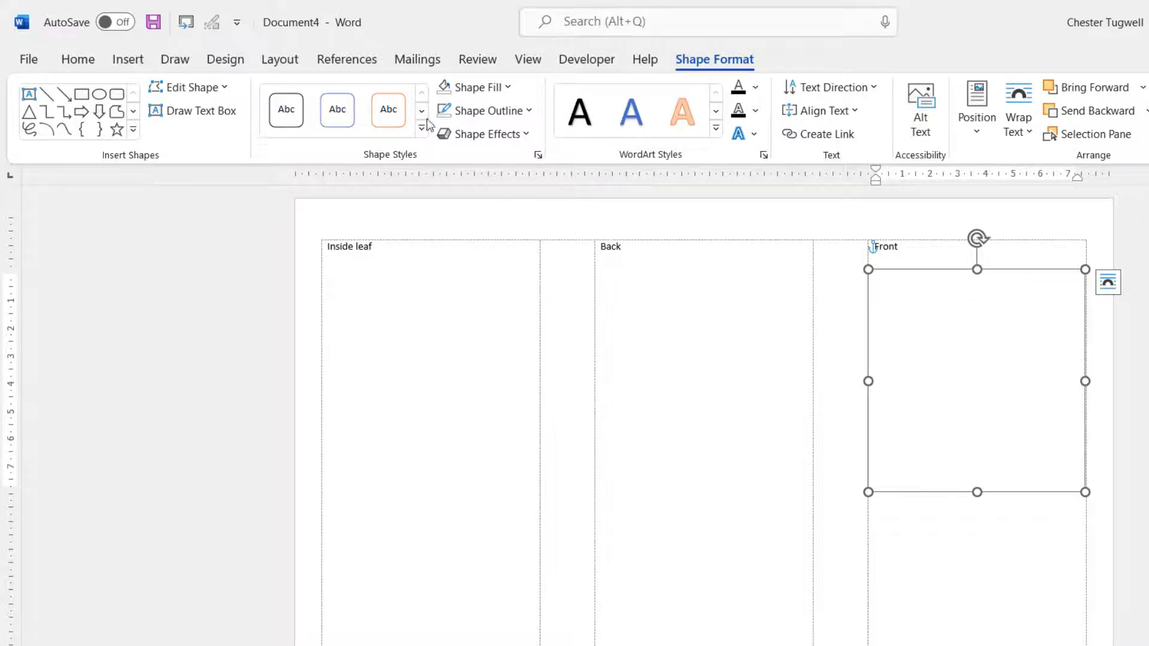
click(506, 88)
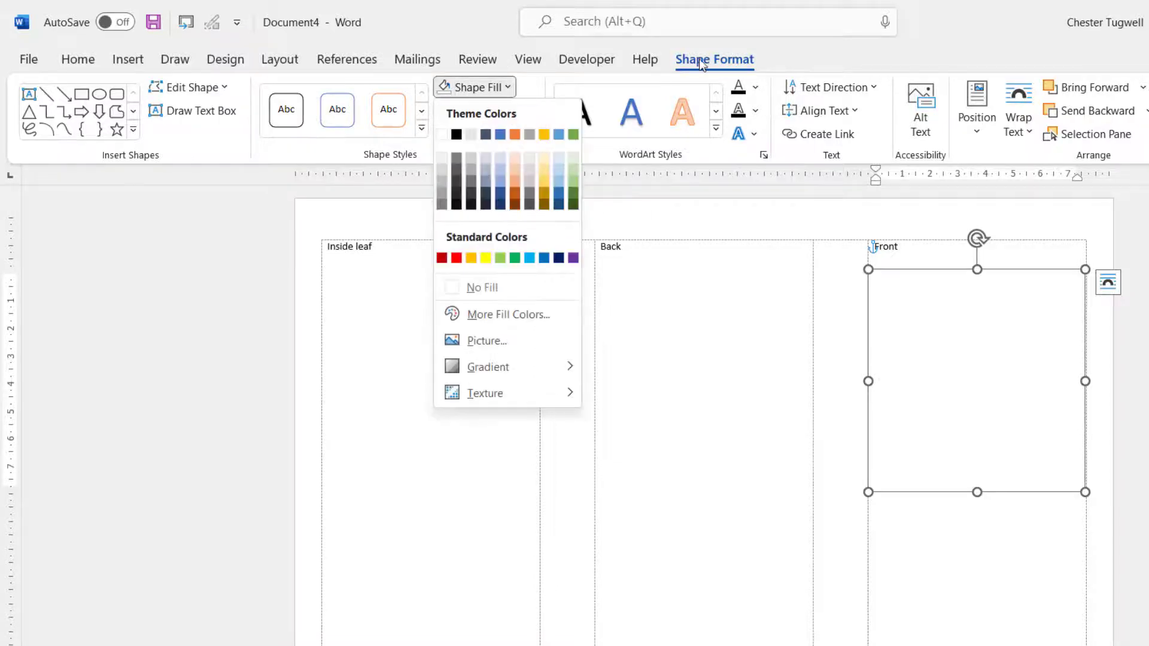
click(559, 135)
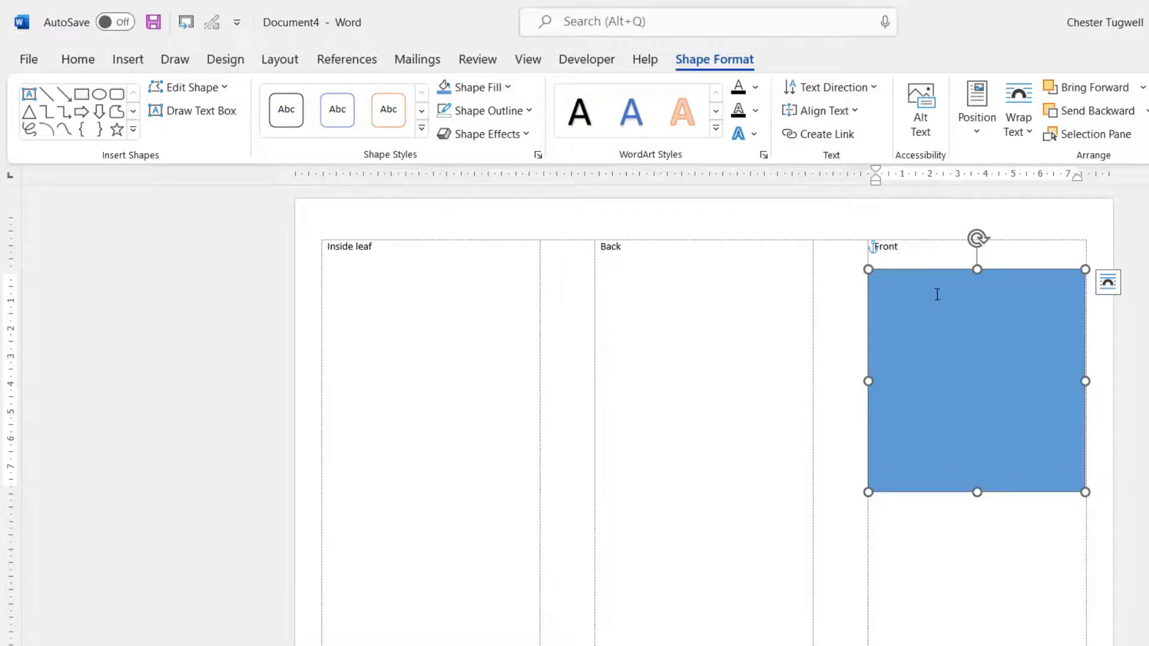
Step: Enter "Company Name" in the blue text box and select that text
text(Compnay)
text( N)
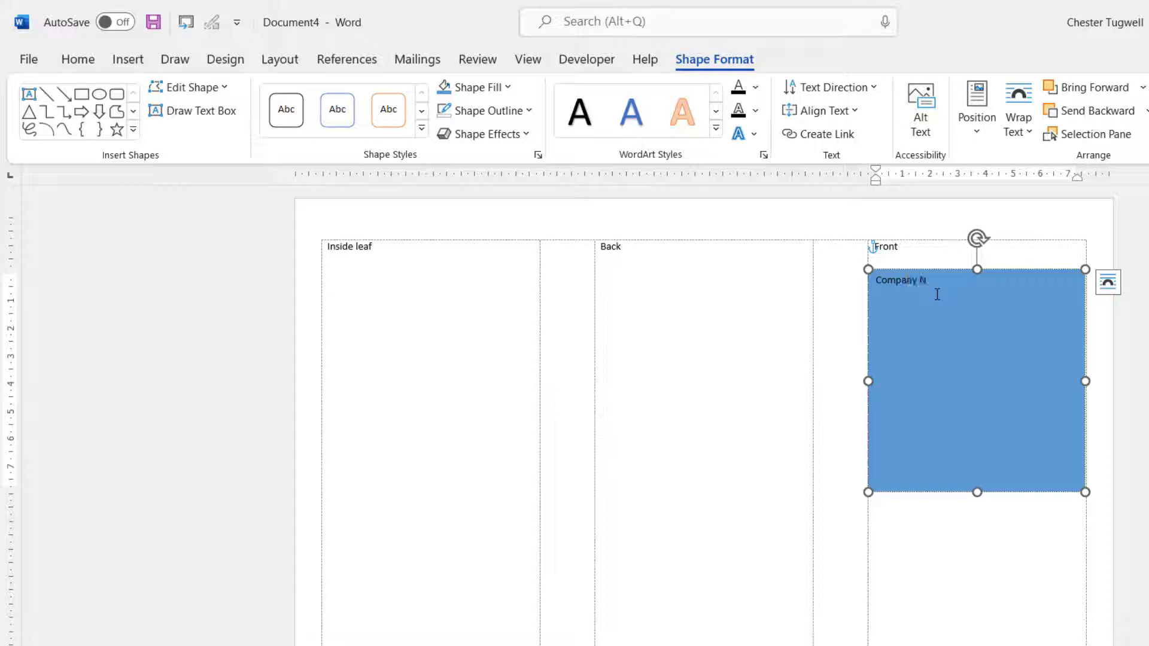
text(ame)
triple_click(929, 281)
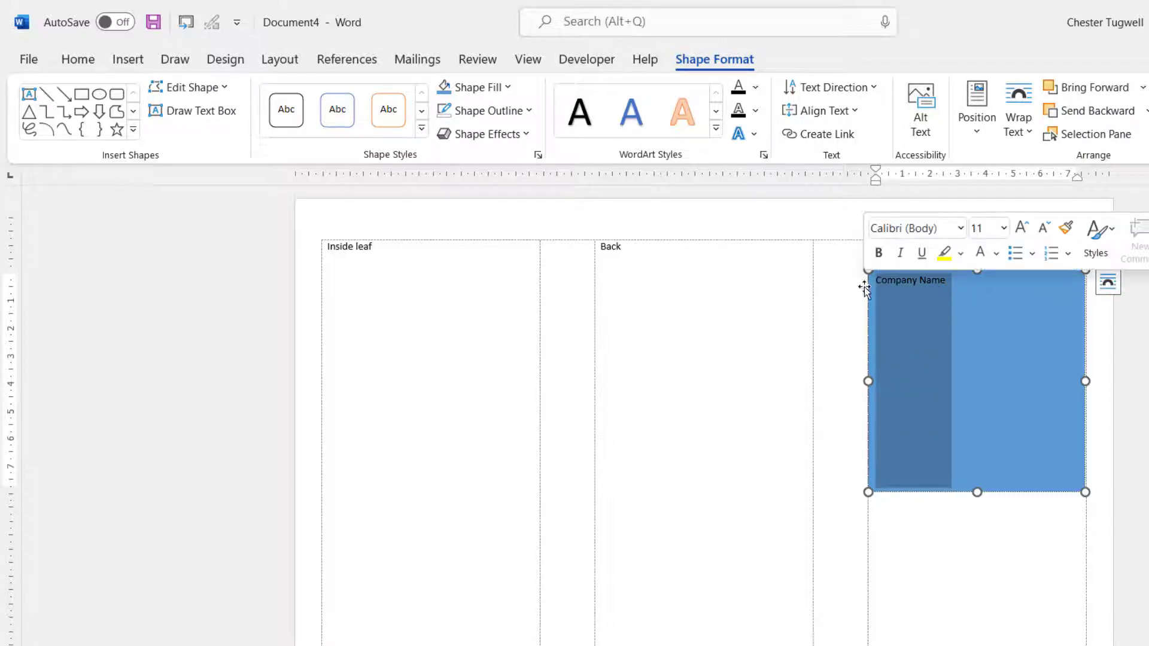
Step: Try formatting "Company Name" directly in white 26 pt Amasis MT Pro Black, and clear that formatting
click(88, 63)
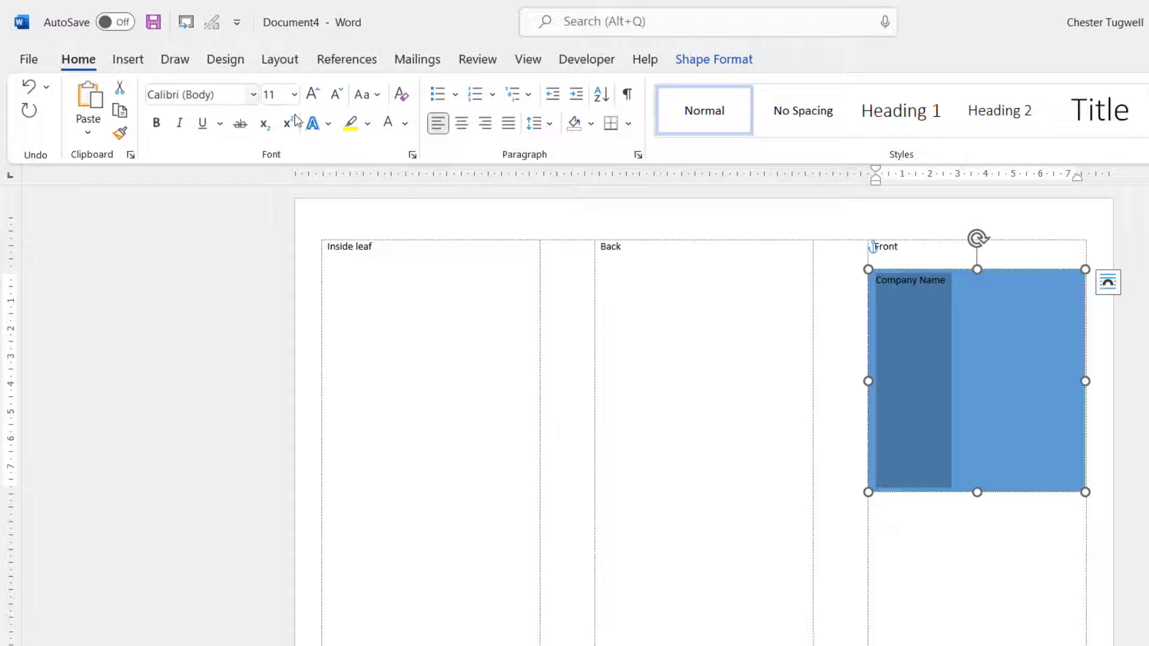
click(254, 95)
click(241, 249)
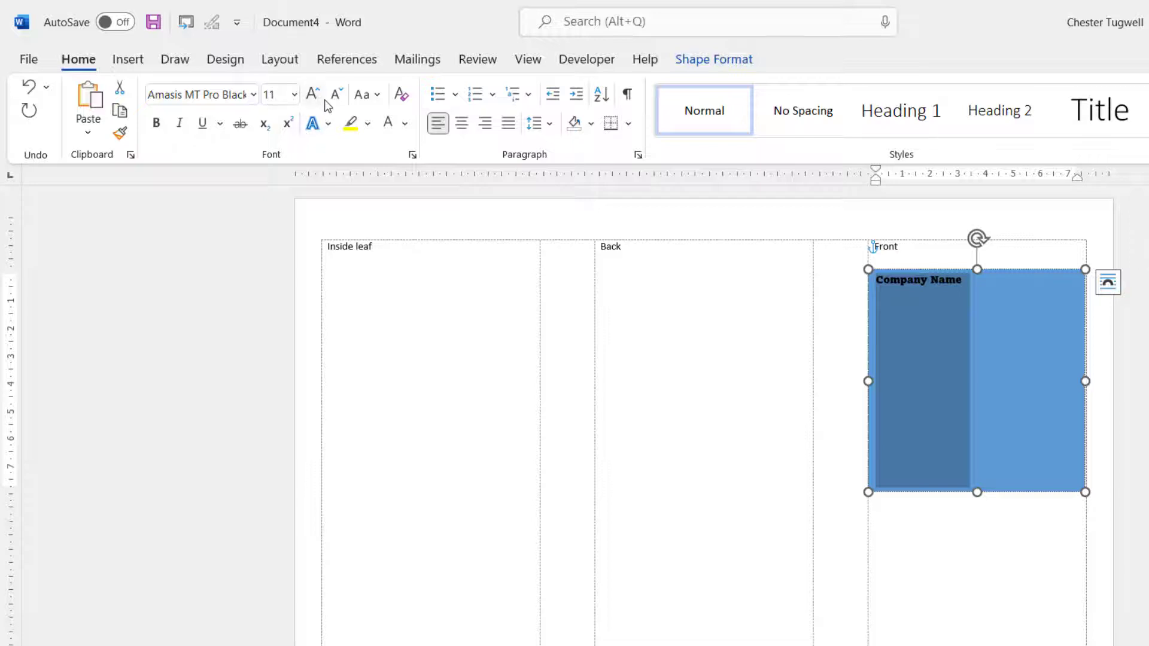
click(386, 123)
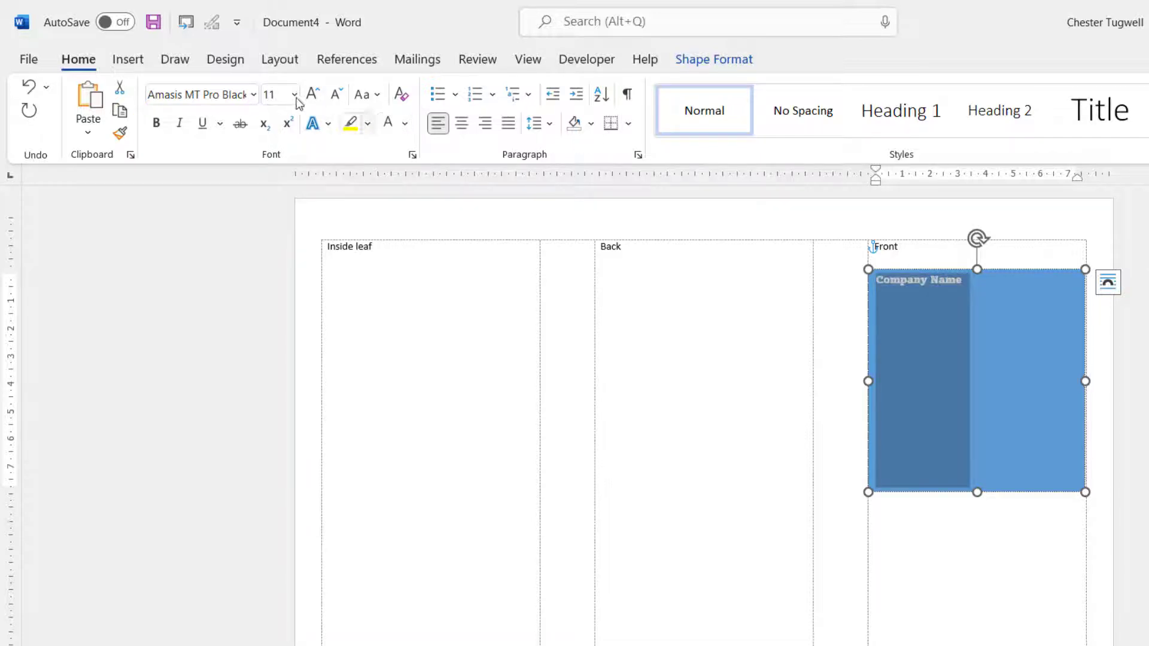
click(314, 94)
click(314, 95)
click(314, 95)
click(313, 95)
click(314, 94)
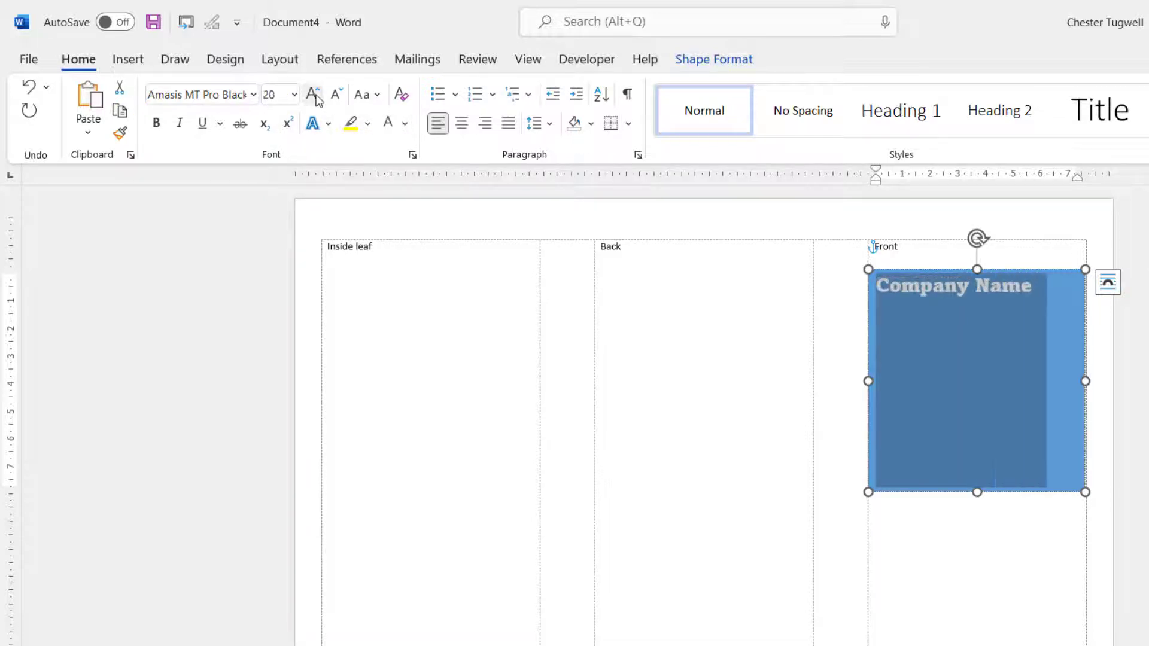
click(314, 94)
click(314, 94)
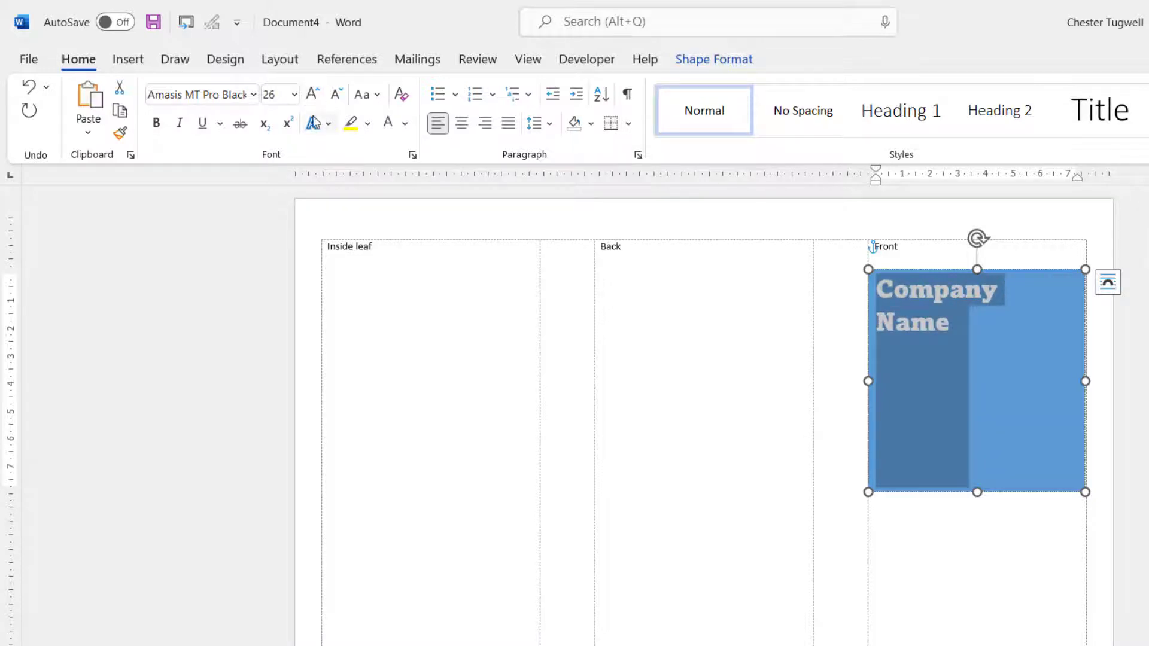
click(401, 96)
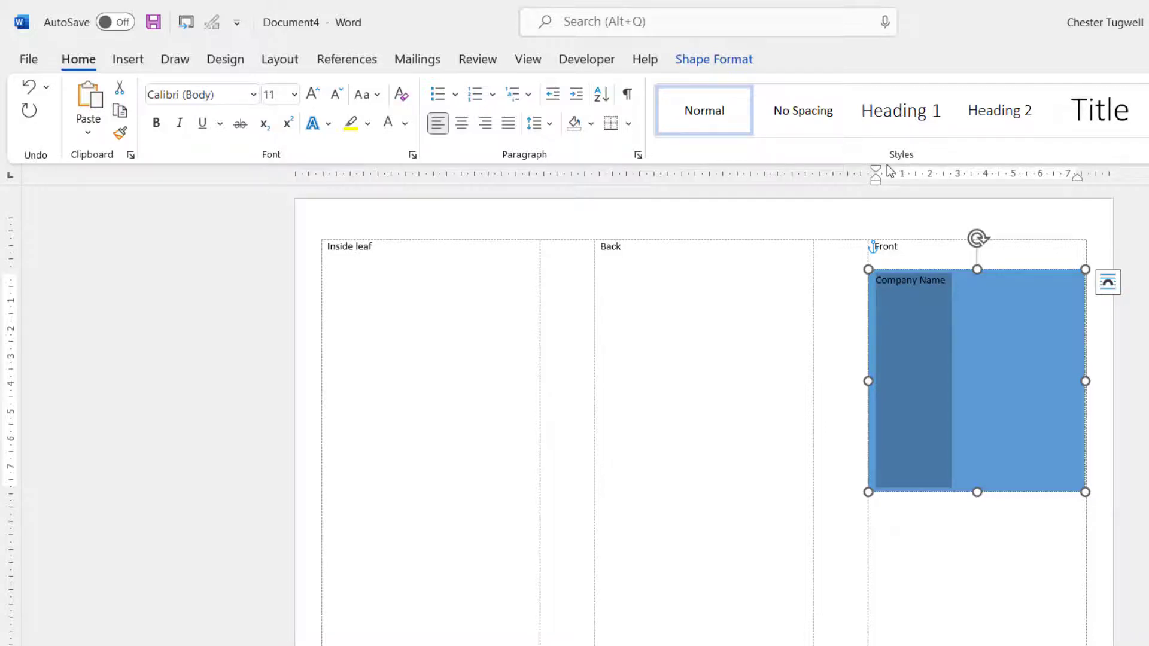
Step: Apply Heading 1 to "Company Name" and modify the style to Amasis MT Pro Black, 26 pt, white
click(895, 116)
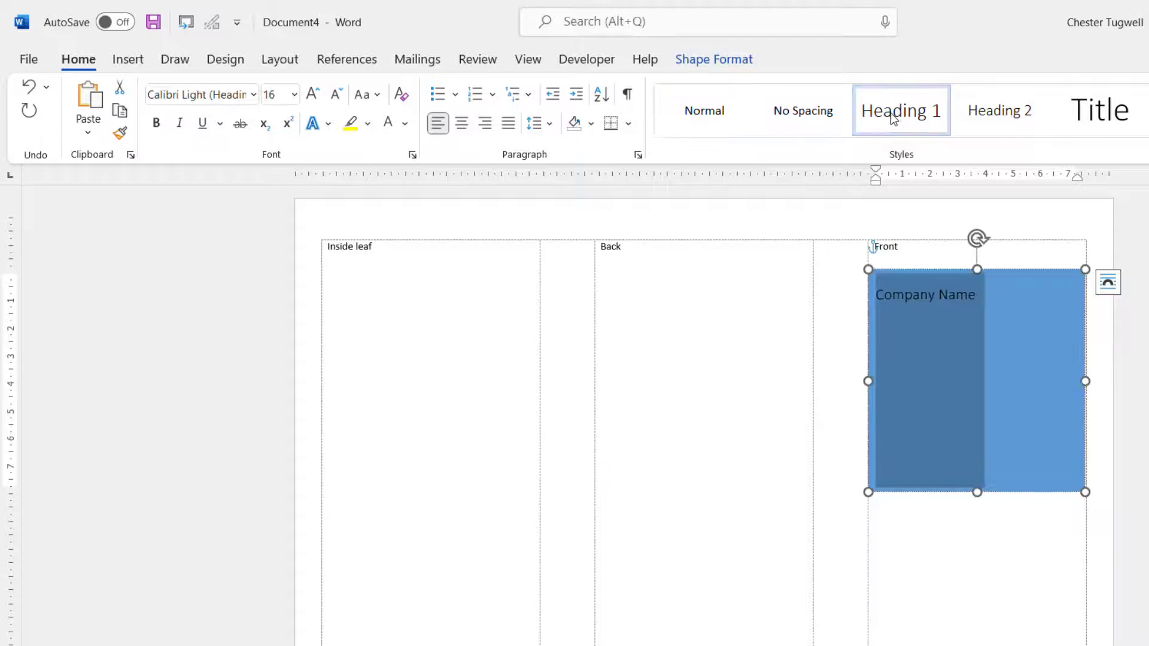
right_click(891, 113)
click(907, 151)
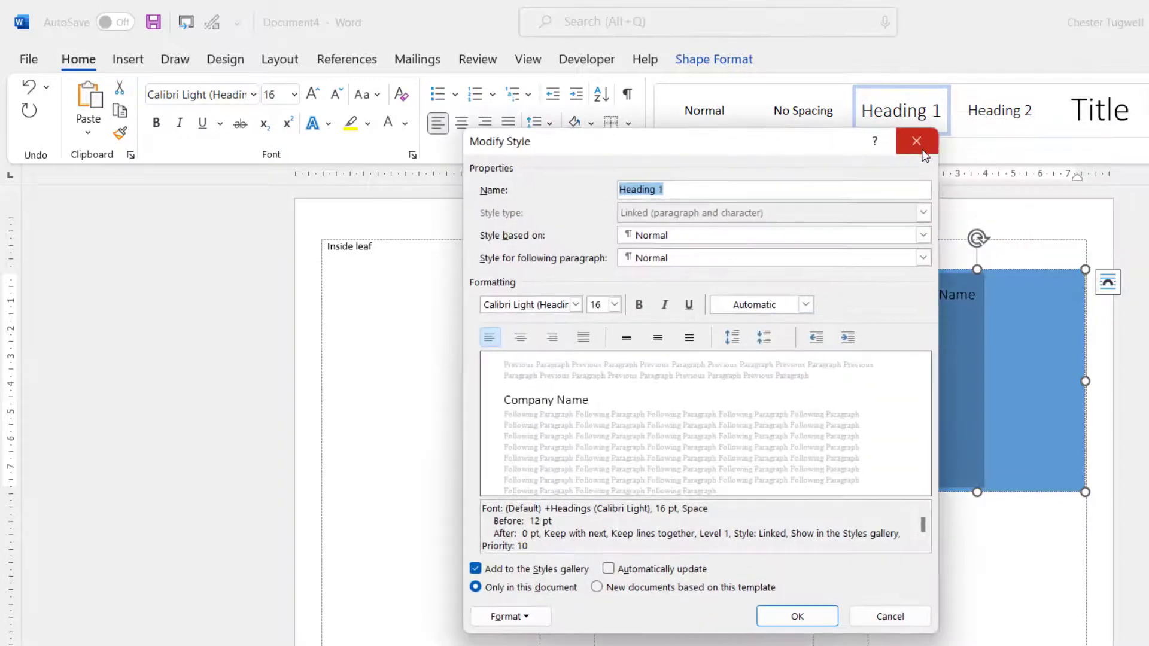
click(576, 305)
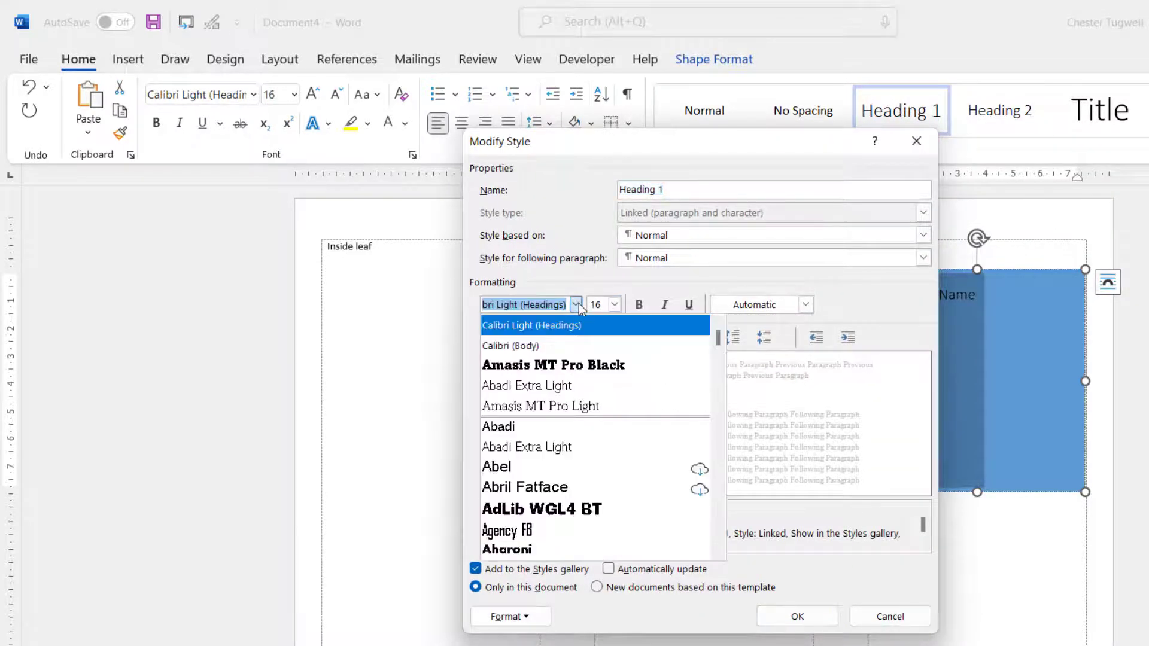
click(571, 364)
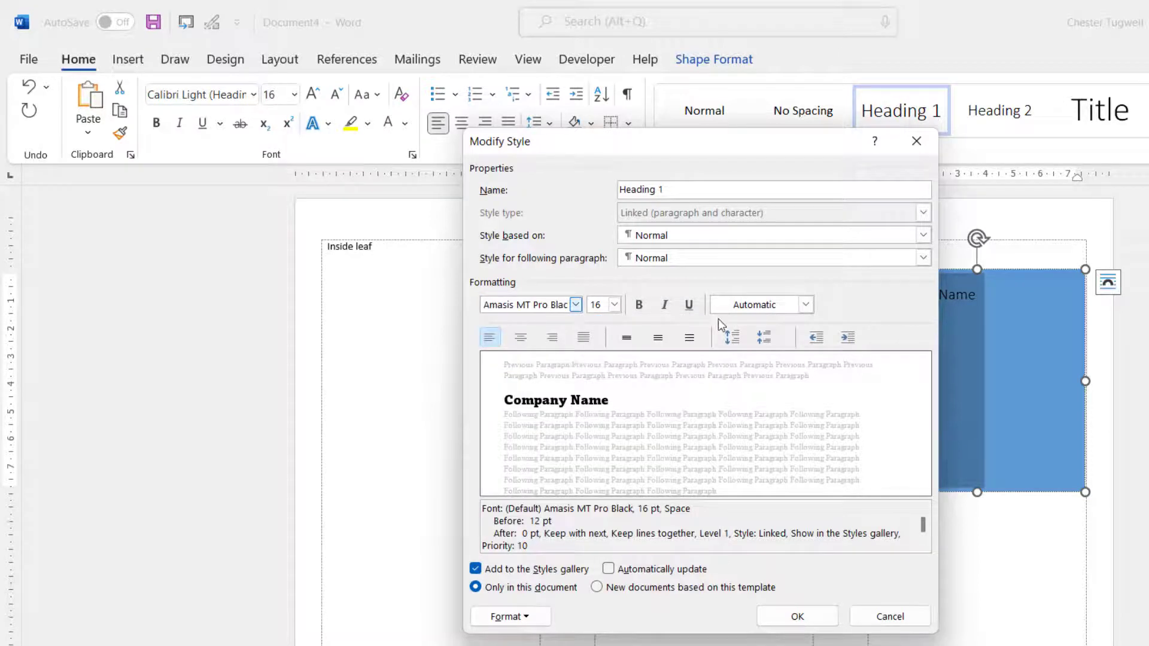
click(806, 304)
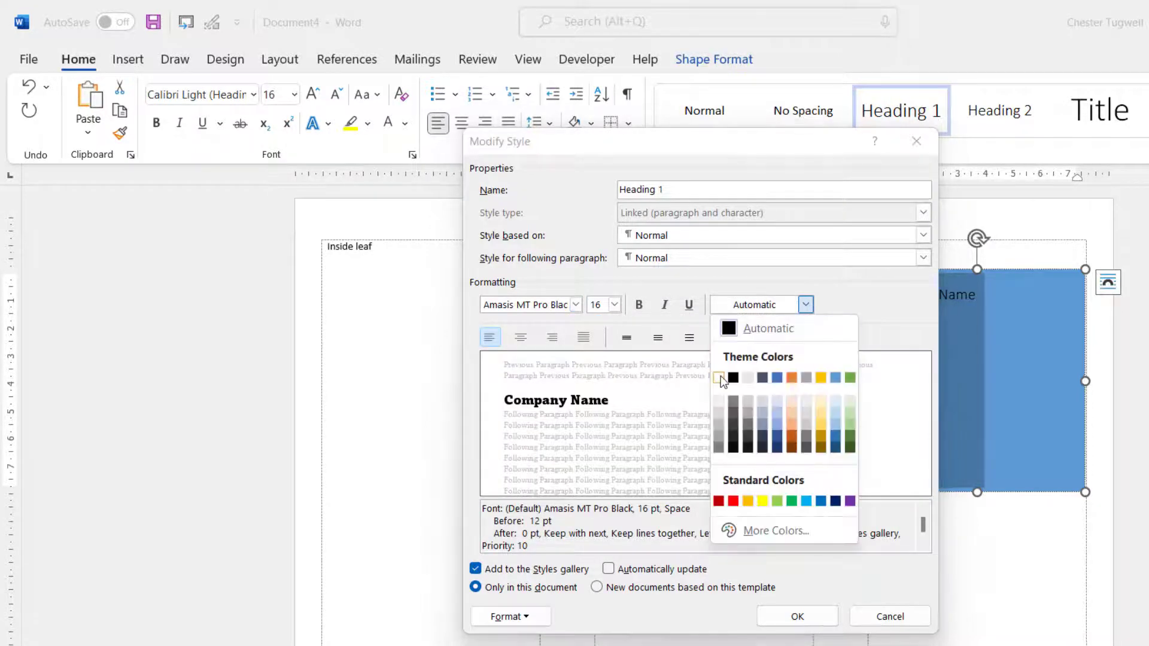
click(719, 378)
click(614, 305)
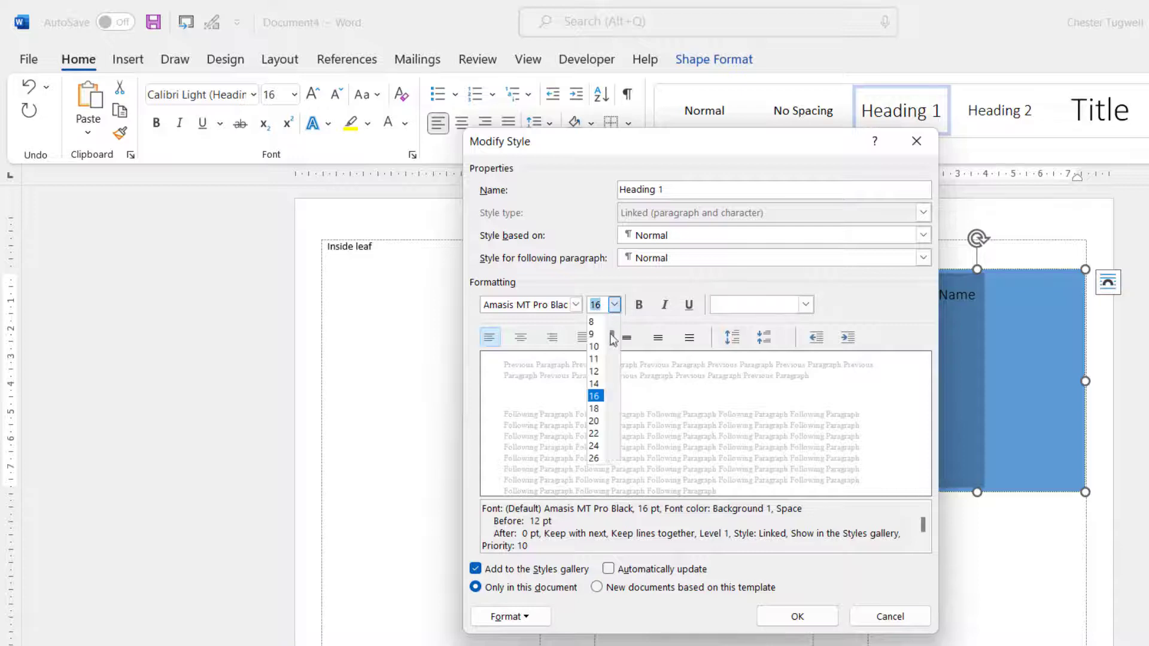
click(595, 457)
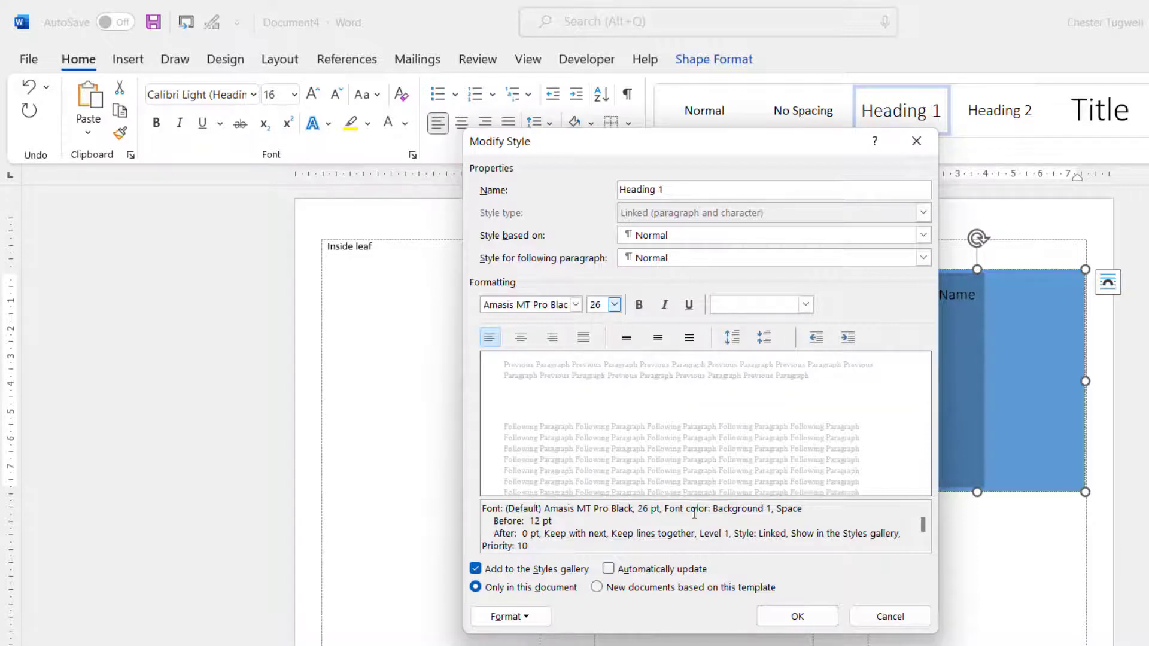
click(786, 617)
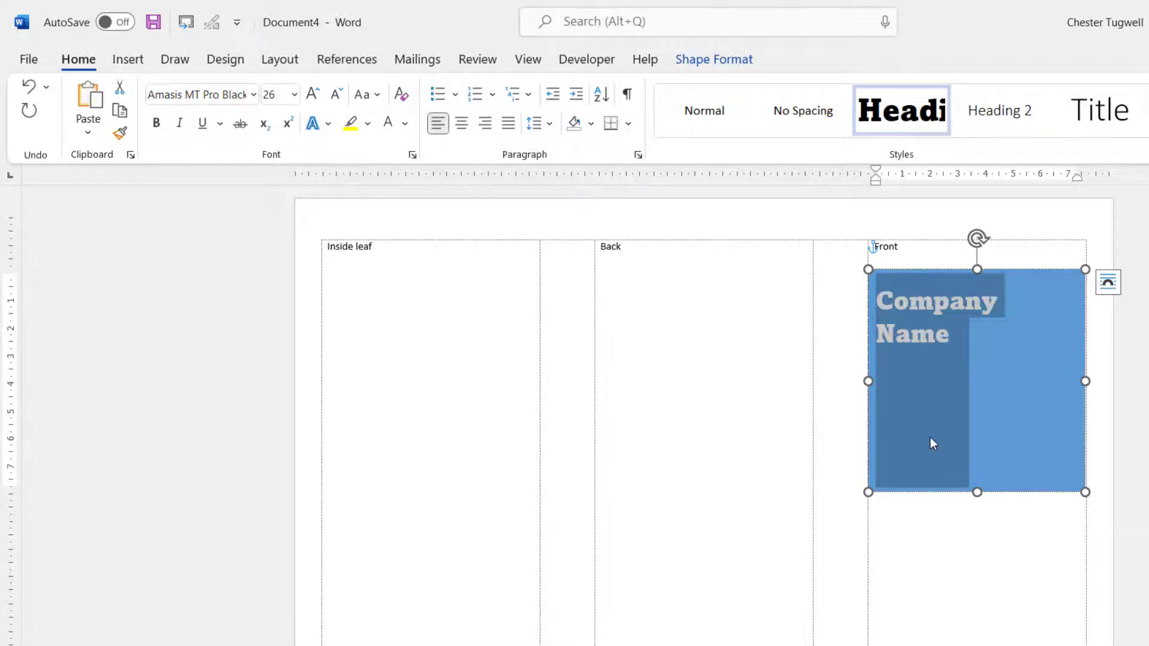
Step: Shorten the blue text box by raising its lower edge closer to the company name, and deselect it
click(980, 474)
click(978, 488)
drag(977, 492, 978, 418)
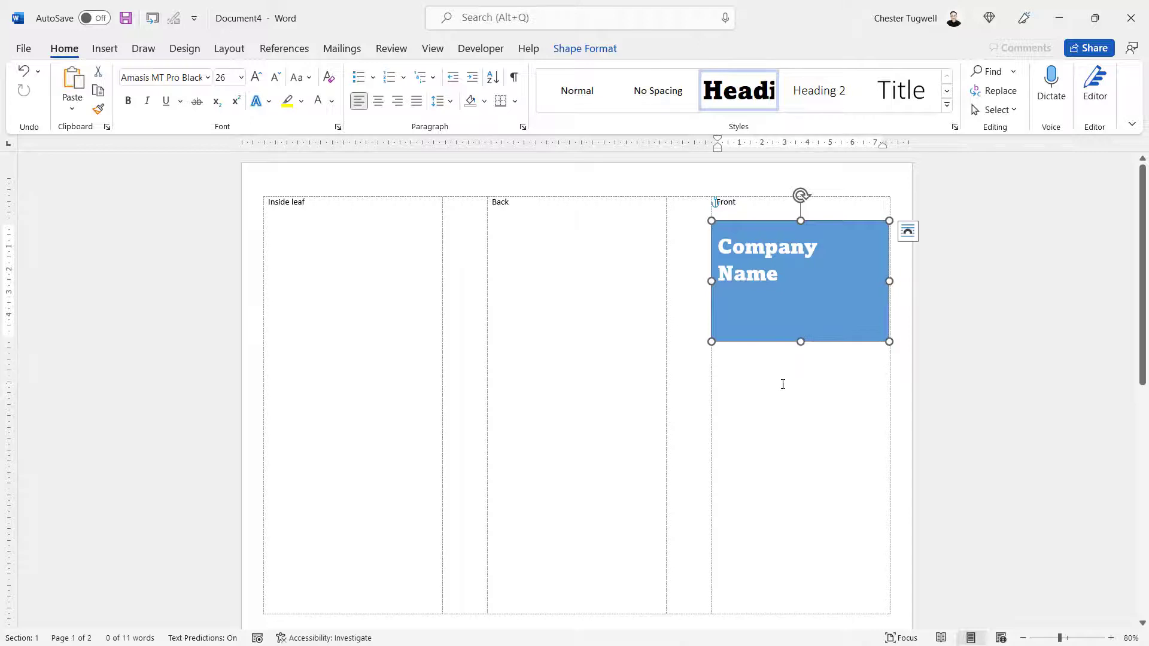
click(783, 384)
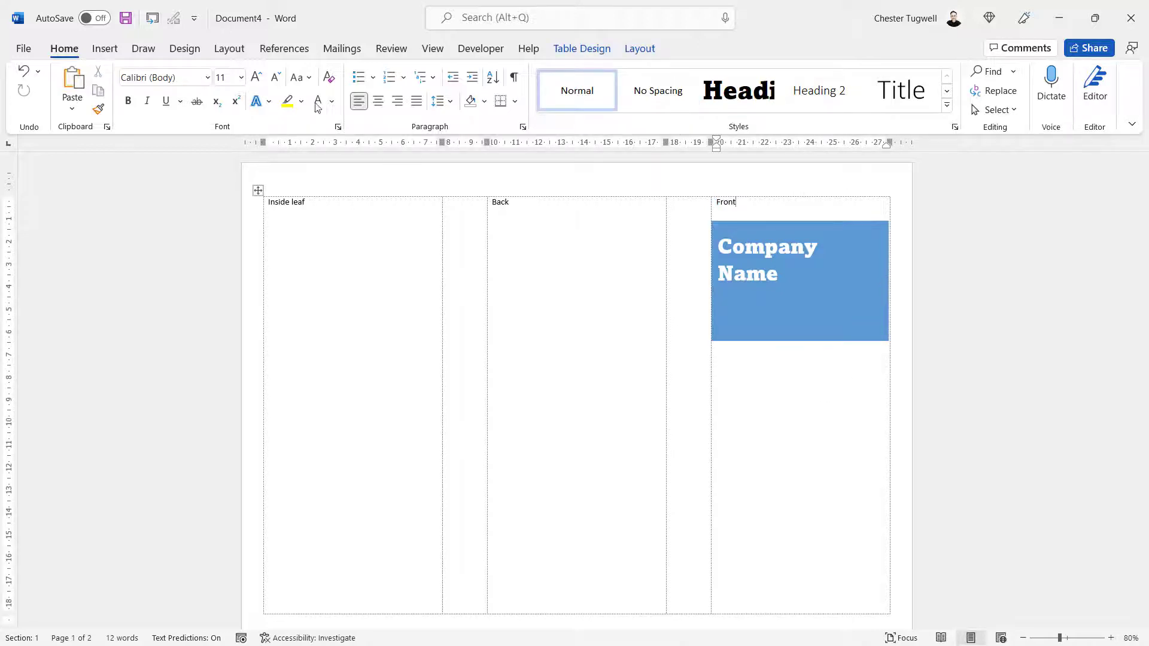
Step: Draw a second text box across the Front column below the blue one and remove its outline
click(103, 49)
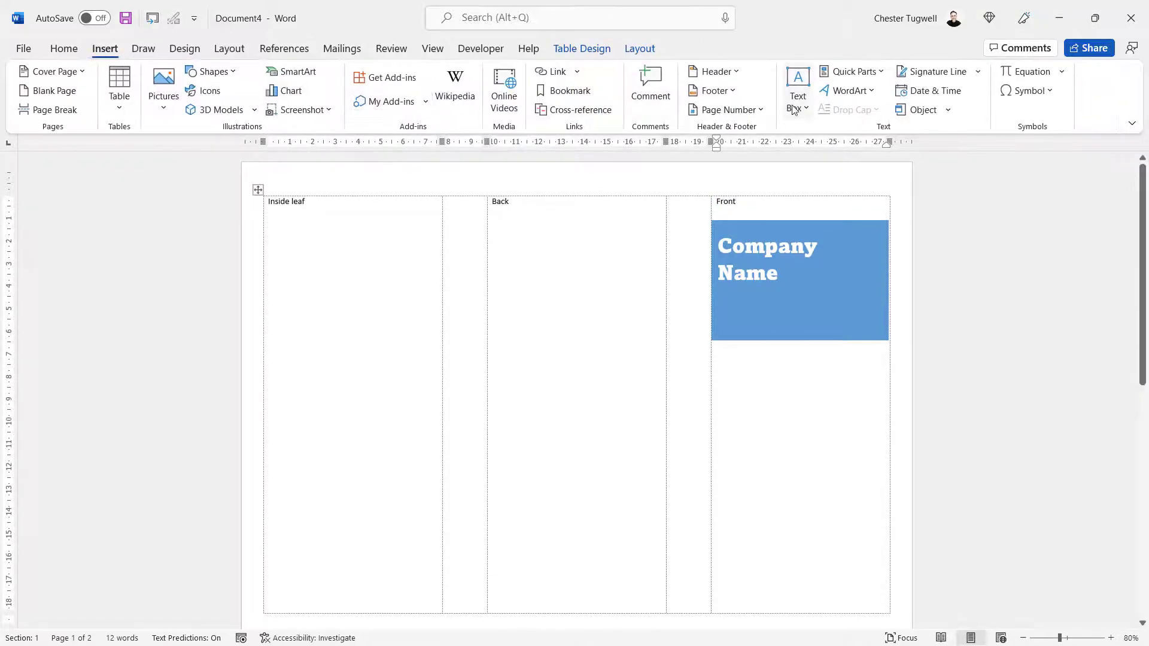
click(798, 92)
click(818, 525)
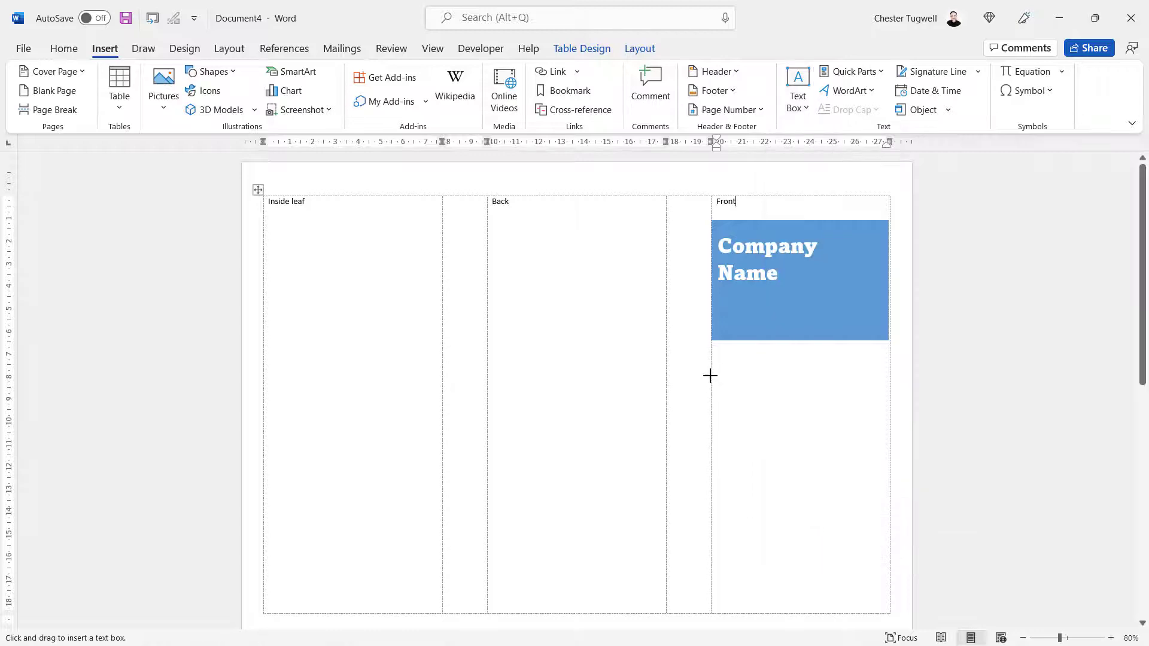
drag(710, 373, 889, 505)
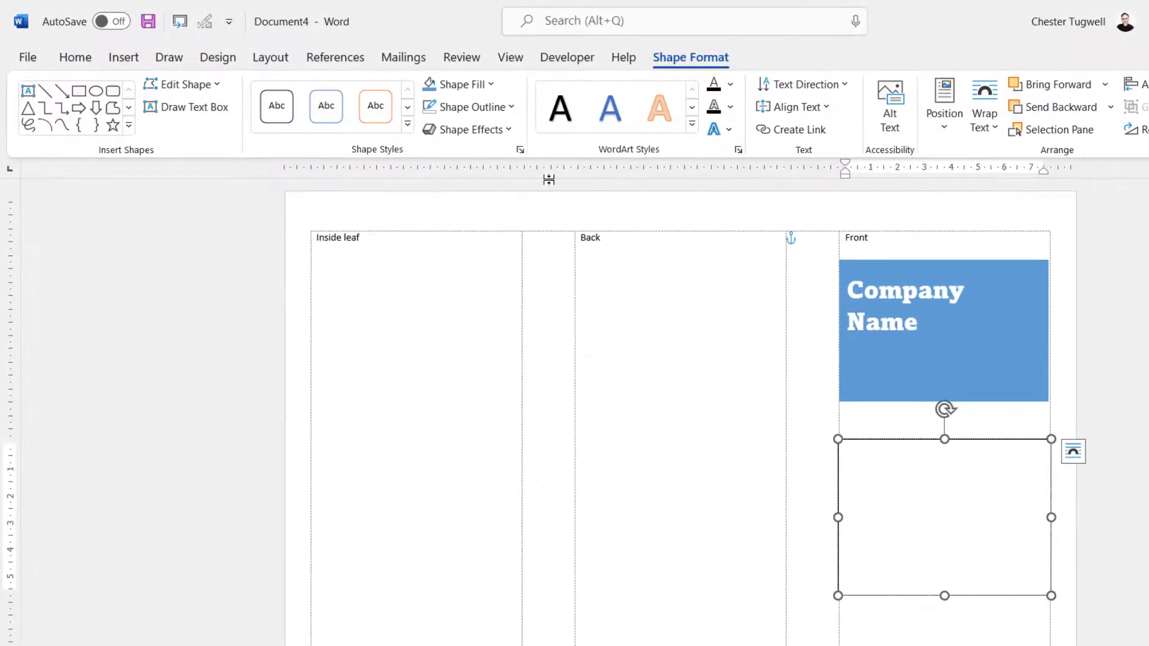
click(470, 106)
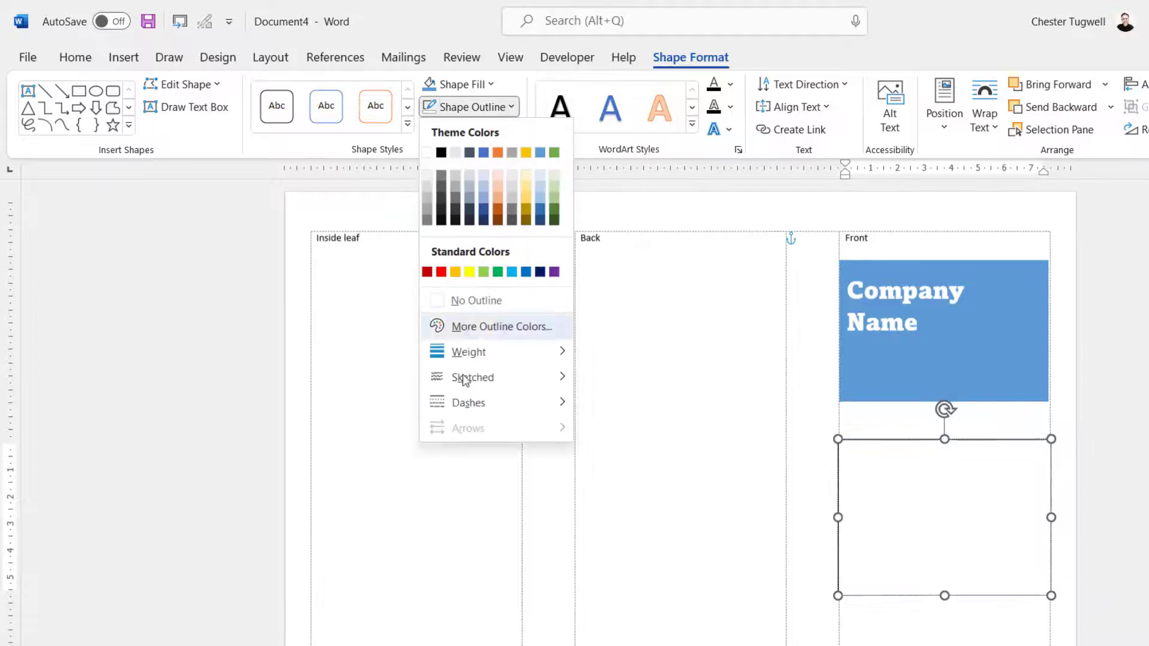
click(484, 304)
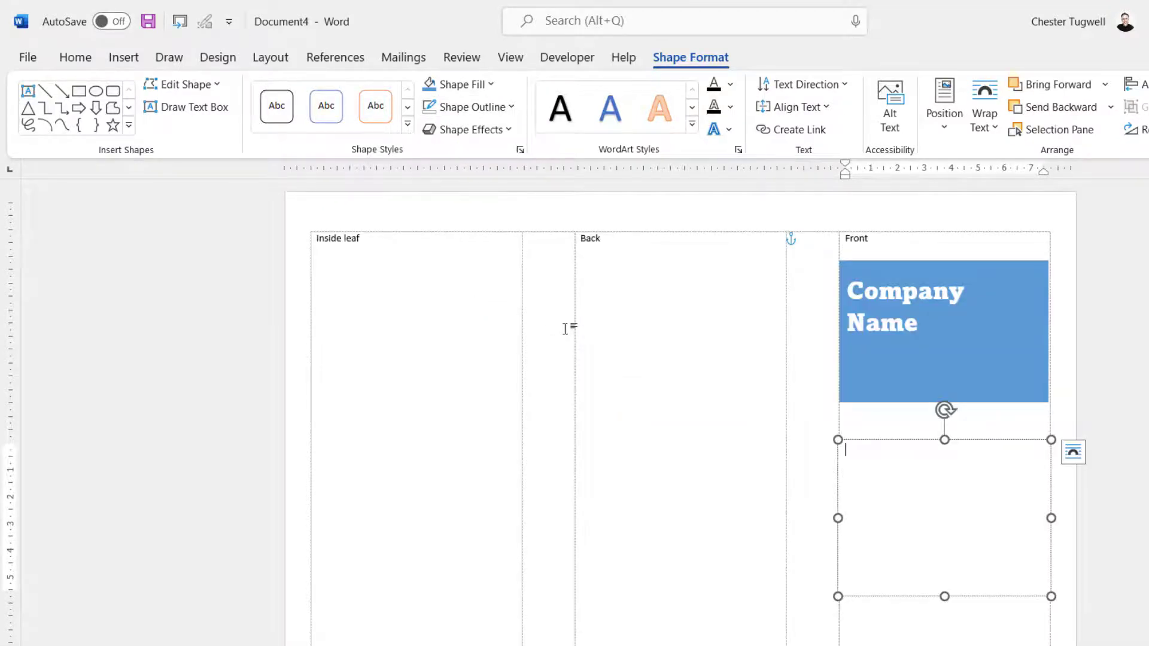
Step: Generate placeholder text with =lorem() in the lower text box and shorten the box to end after the second paragraph
text(=lorem())
key(Return)
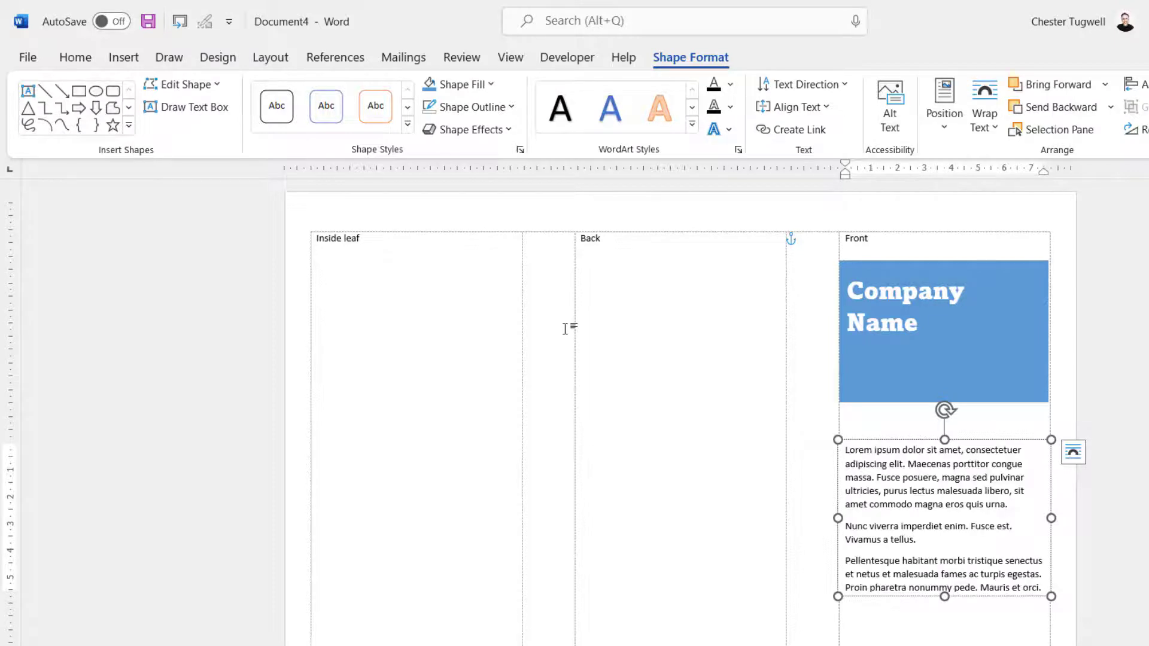
drag(944, 595, 944, 557)
click(908, 584)
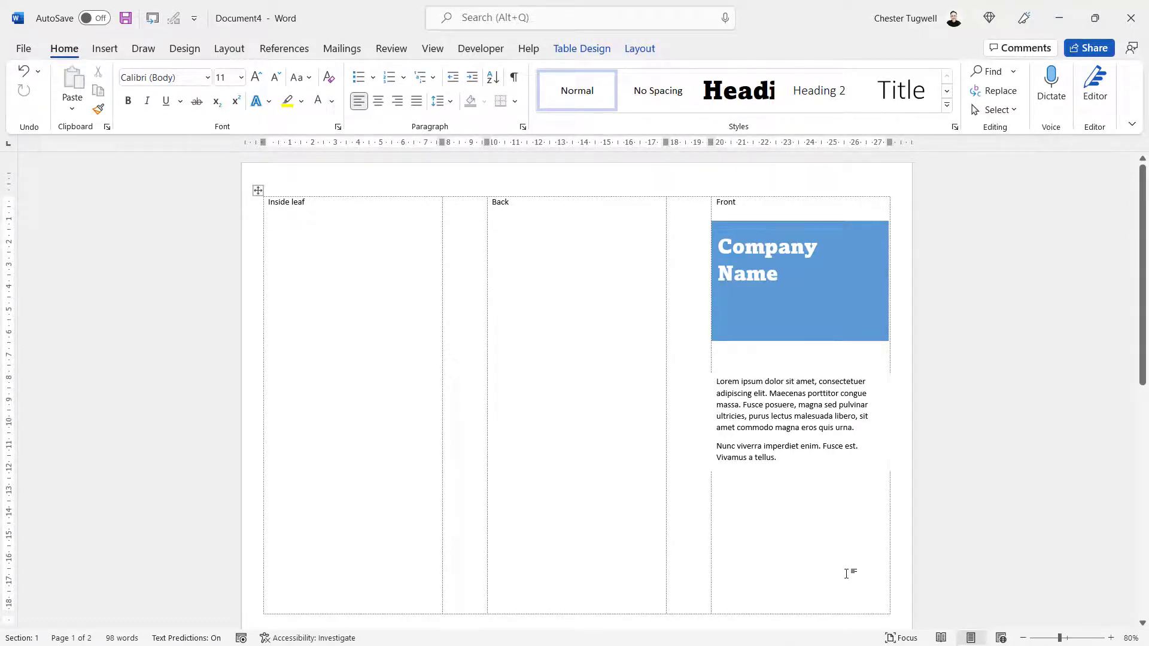
Step: Insert the "Blue Pecan icon" picture from the device into the Front column
click(750, 481)
click(106, 50)
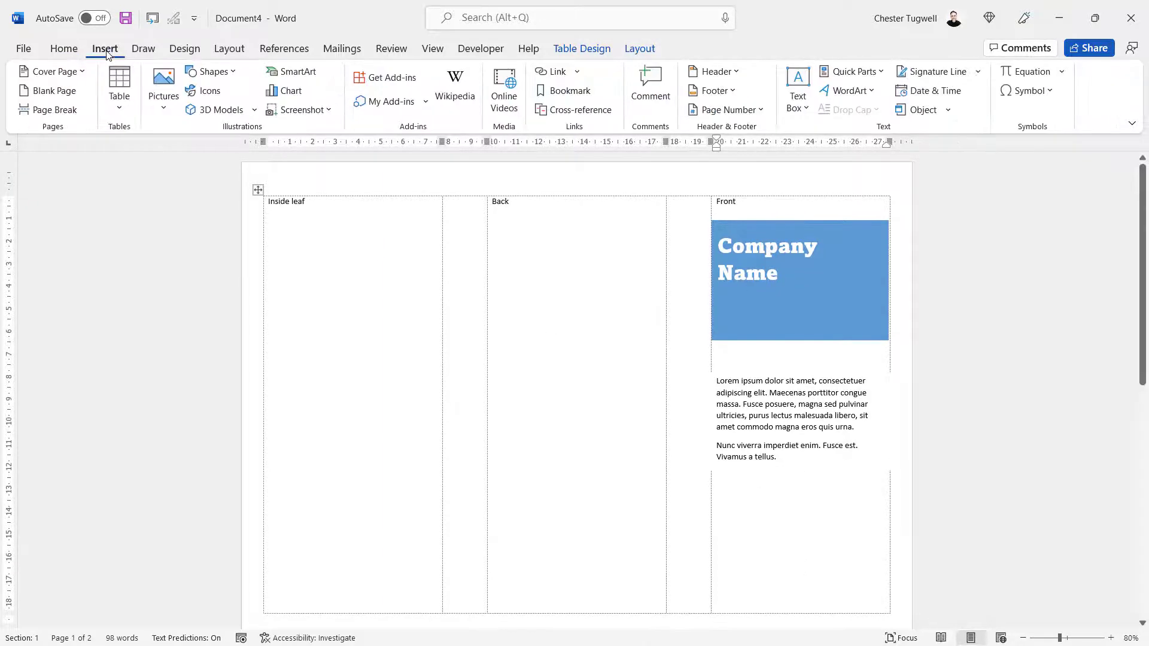
click(163, 106)
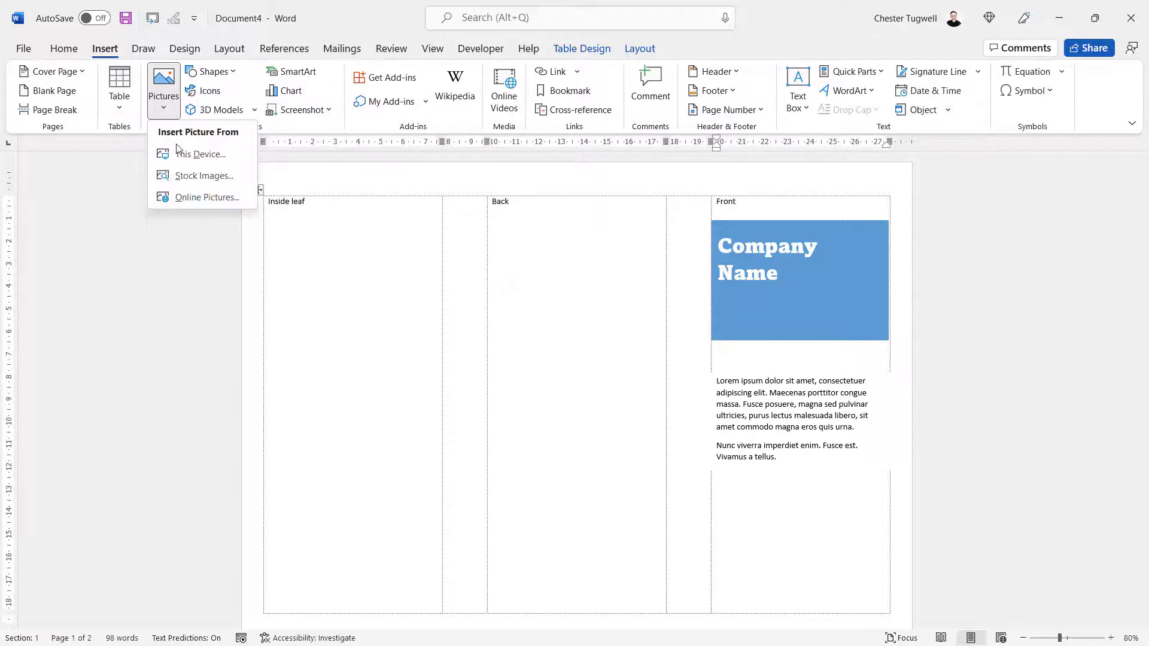
click(180, 155)
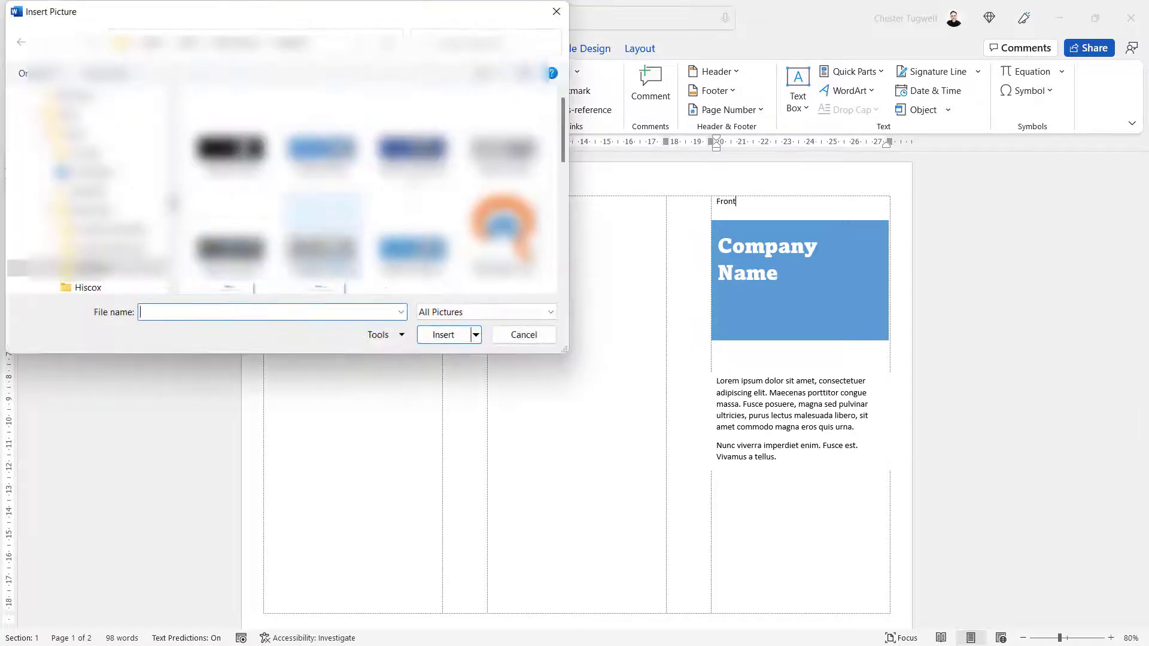
click(503, 234)
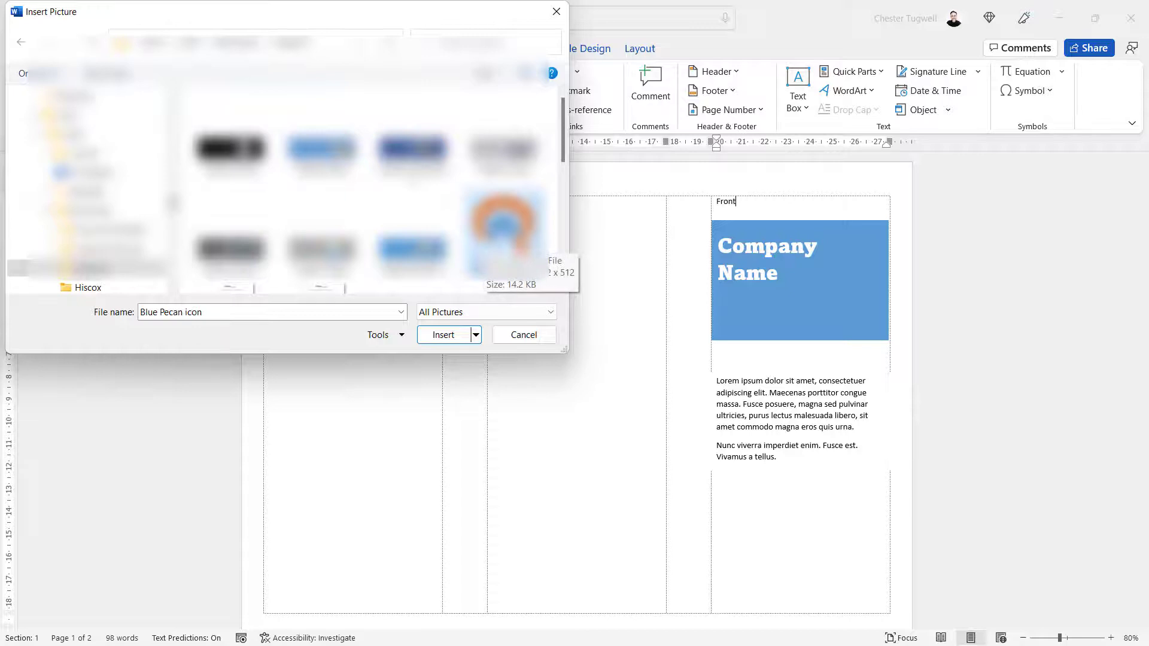
click(457, 335)
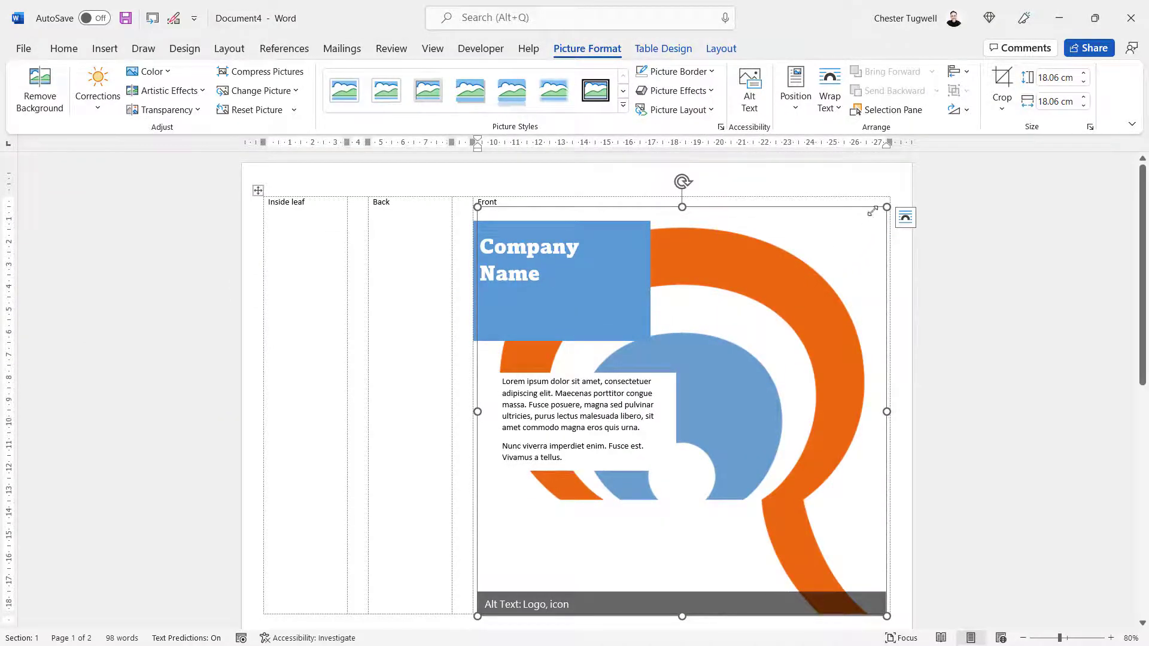
Step: Shrink the logo to about 6.17 cm square, set its text wrapping to Square, and place it below the Front column's placeholder text
drag(873, 211, 739, 340)
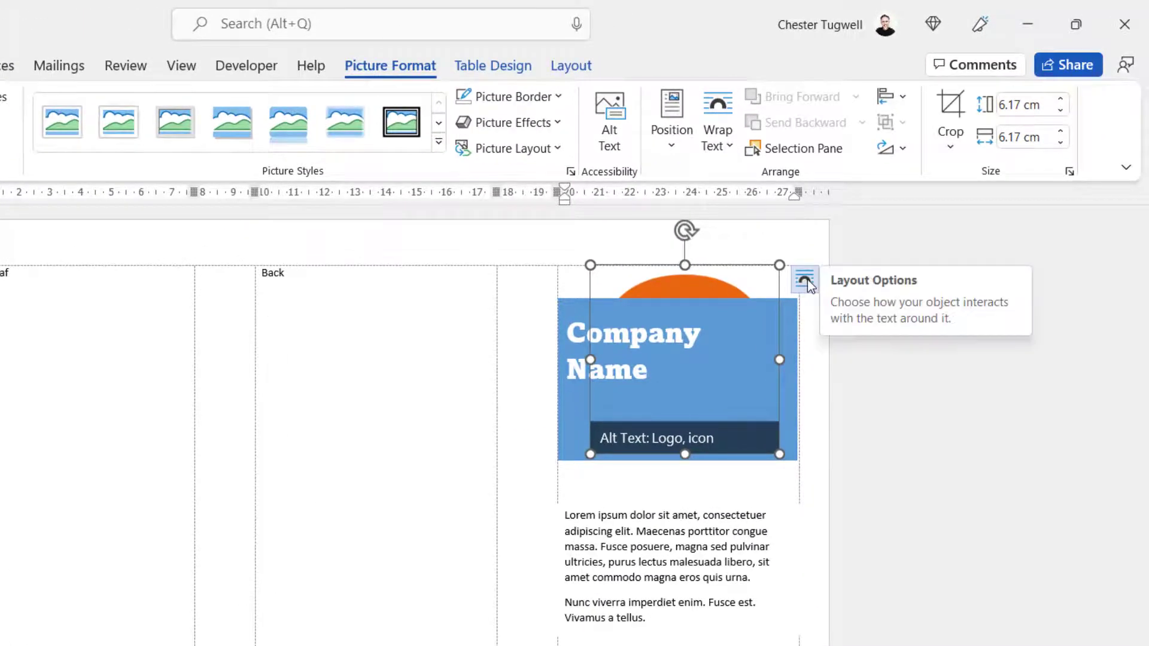
click(808, 284)
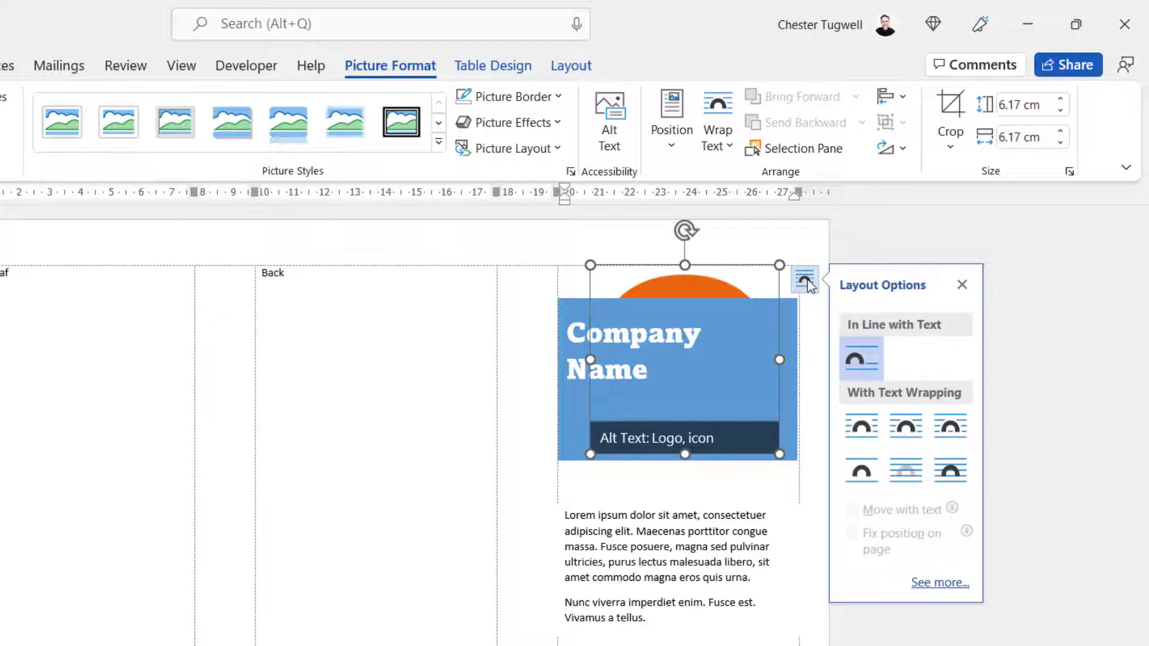
click(862, 426)
drag(731, 333, 686, 645)
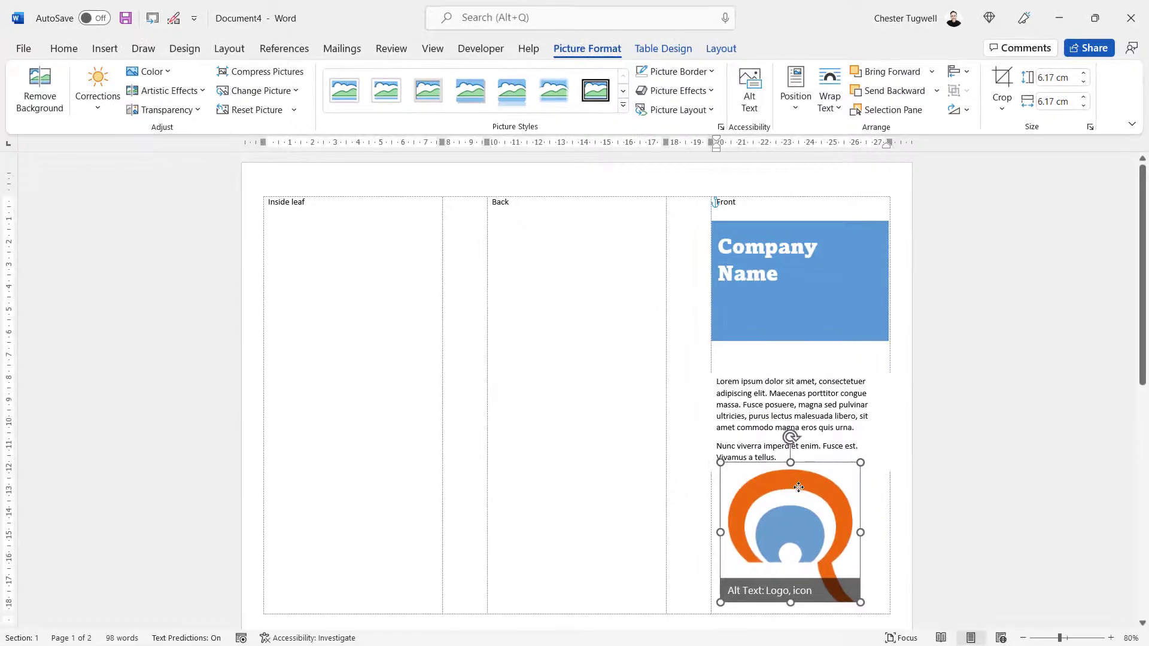
drag(806, 495, 812, 490)
click(364, 271)
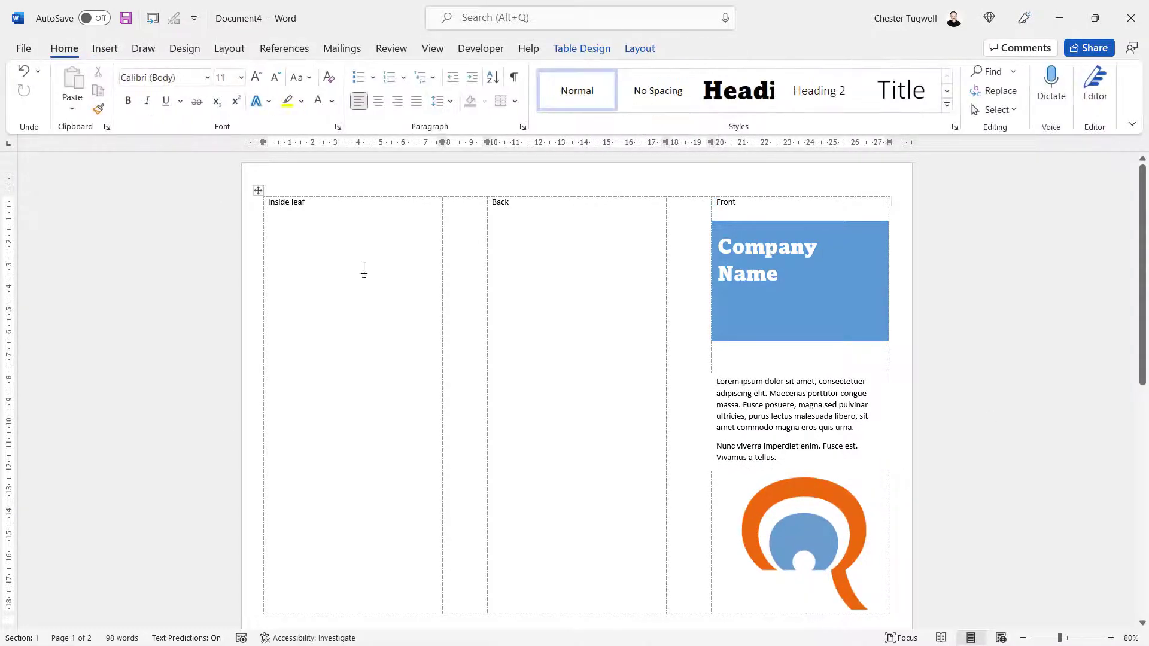
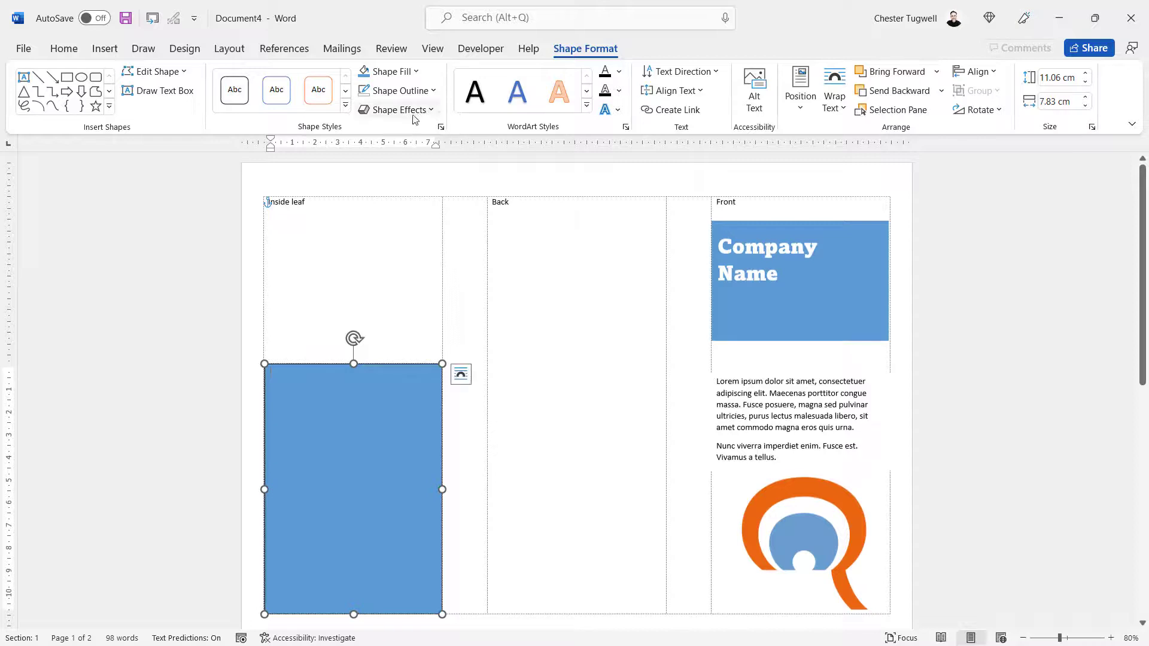
Step: Remove the outline of the blue text box in the Inside leaf column and fill it with lorem ipsum placeholder paragraphs
click(419, 91)
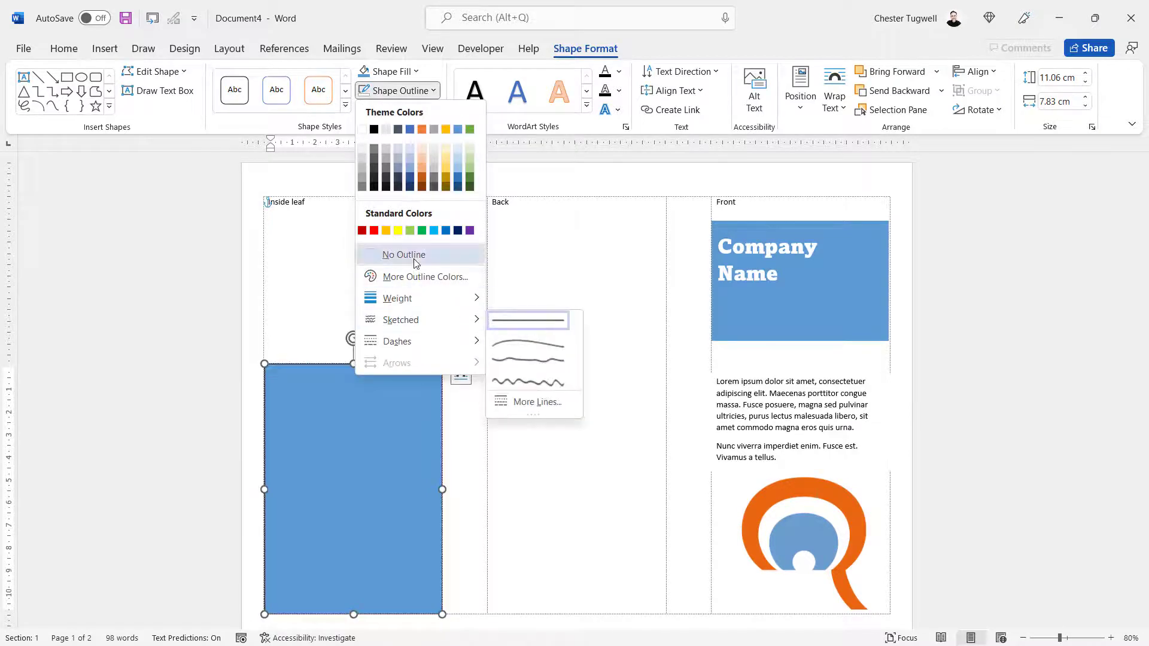
click(412, 258)
text(Lorem ipsum dolor sit amet, consectetuer adipiscing elit. Maecenas porttitor congue massa. Fusce posuere, magna sed pulvinar ultricies, purus lectus malesuada libero, sit amet commodo magna eros quis urna. Nunc viverra imperdiet enim. Fusce est. Vivamus a tellus. Pellentesque habitant morbi tristique senectus et netus et malesuada fames ac turpis egestas. Proin pharetra nonummy pede. Mauris et orci. Aenean nec lorem.\nIn porttitor. Donec laoreet nonummy augue. Suspendisse dui purus, scelerisque at, vulputate vitae, pretium mattis, nunc. Mauris eget neque at sem venenatis eleifend. Ut nonummy. Fusce aliquet pede non pede. Suspendisse dapibus lorem pellentesque magna. Integer nulla. Donec blandit feugiat ligula. Donec hendrerit, felis et imperdiet euismod, purus ipsum pretium metus, in lacinia nulla nisl eget sapien.)
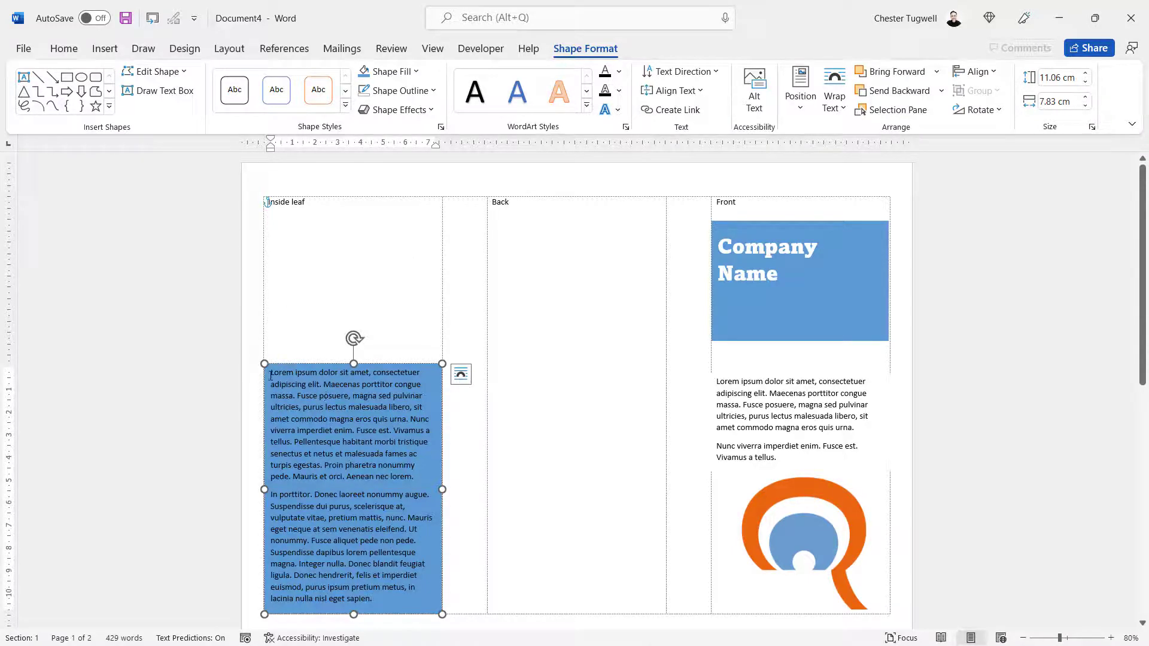
Step: Select the blue box's placeholder text and modify the Normal style to Amasis MT Pro Light with a white font colour
drag(271, 373, 398, 616)
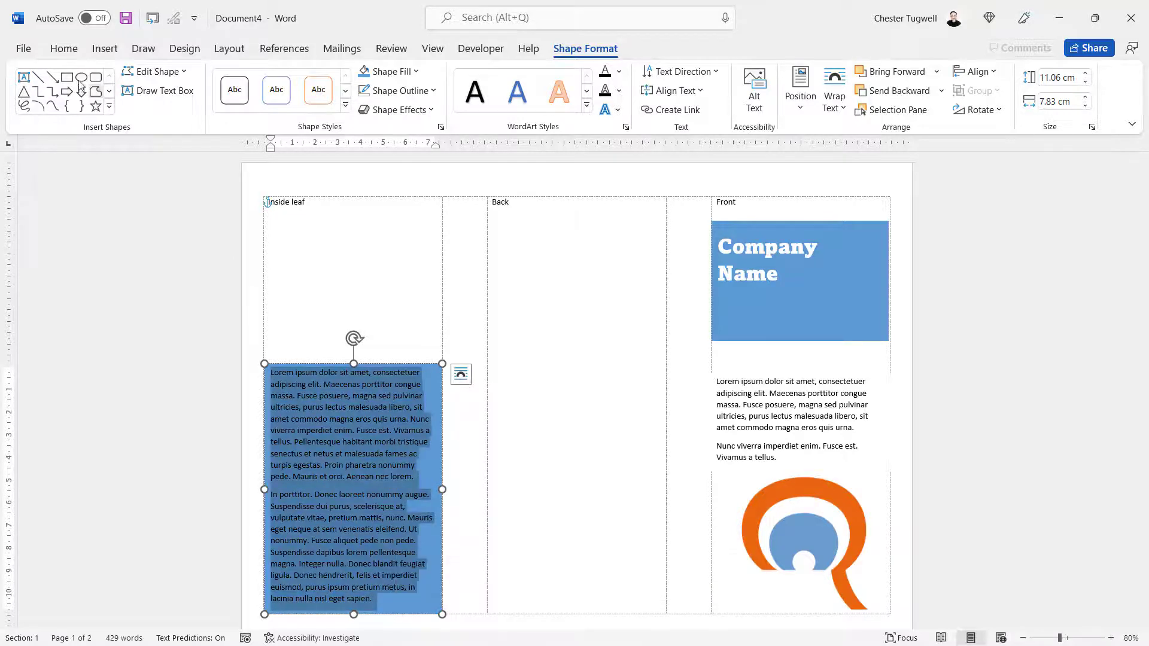
click(63, 48)
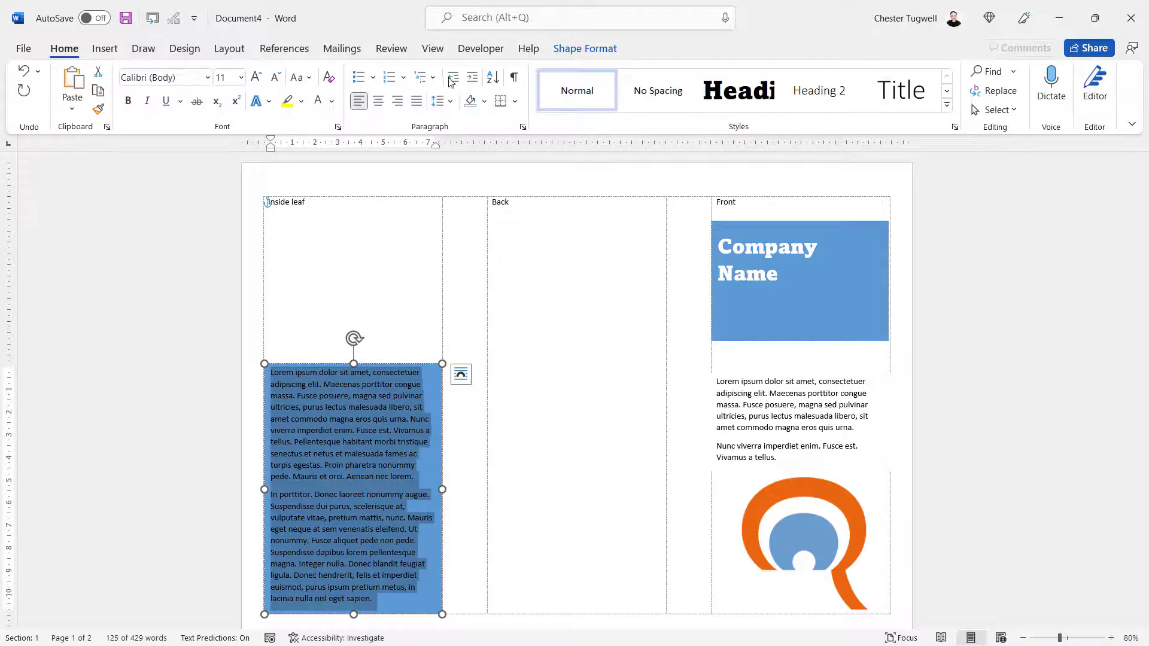
right_click(571, 98)
click(607, 123)
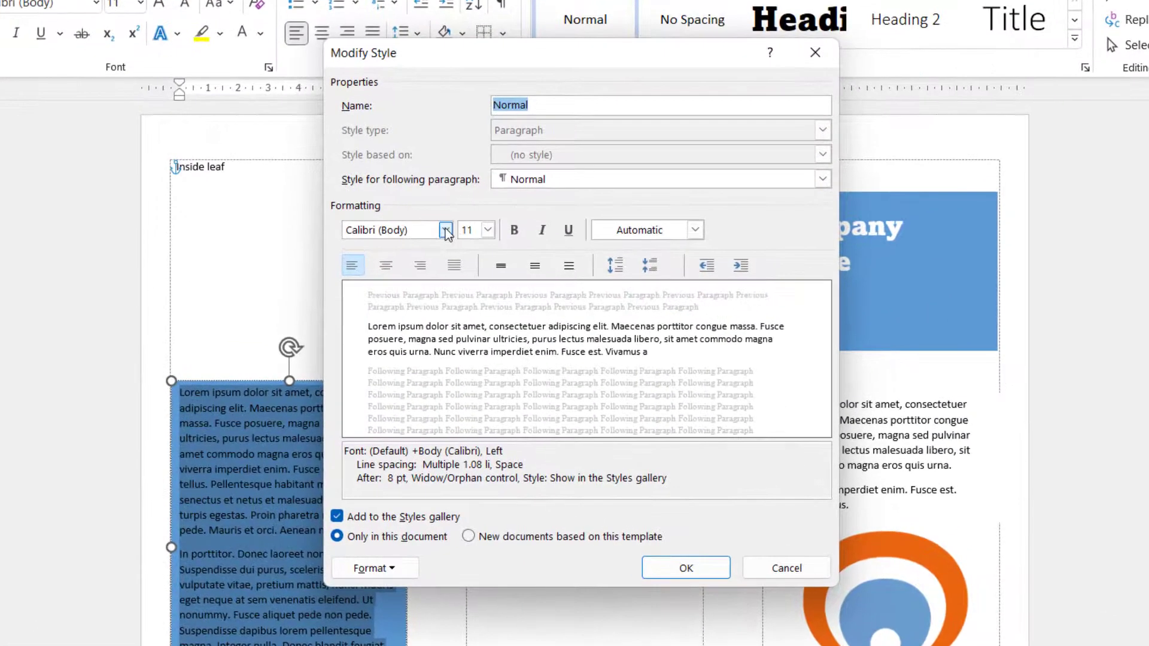
click(469, 247)
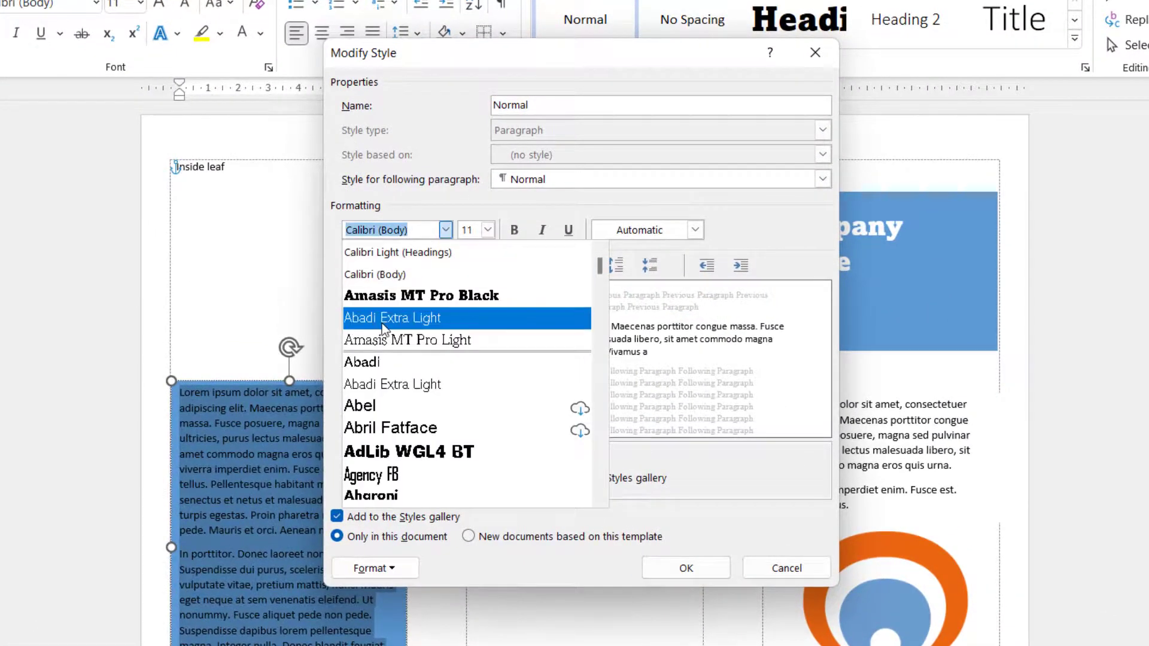
click(395, 339)
click(695, 230)
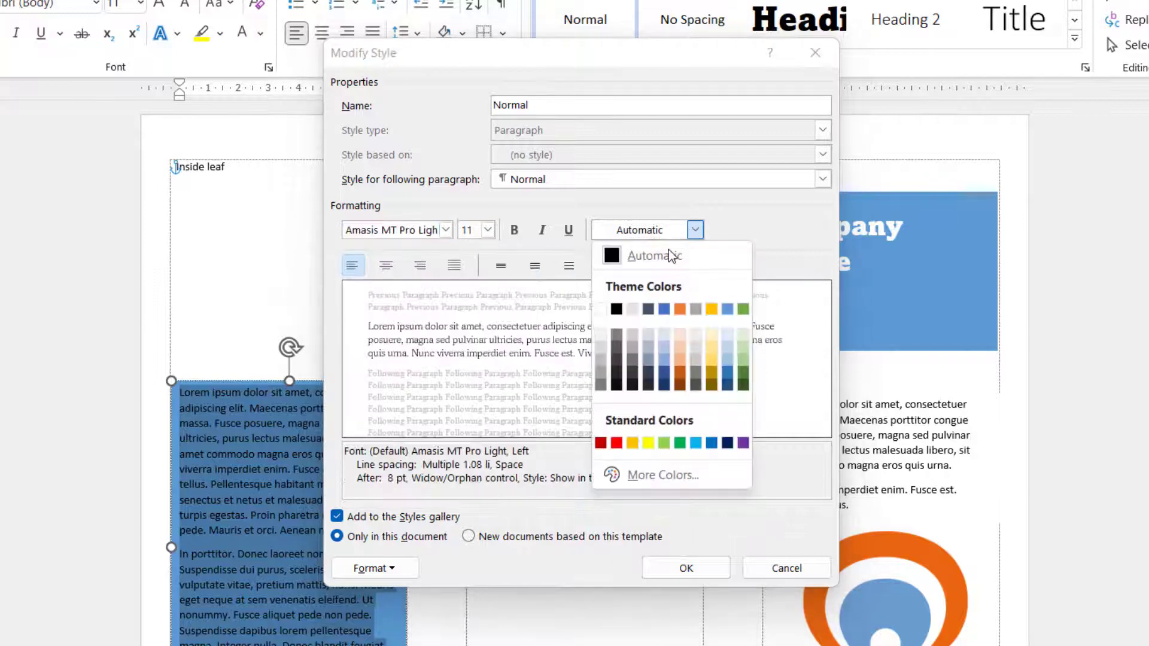
click(601, 309)
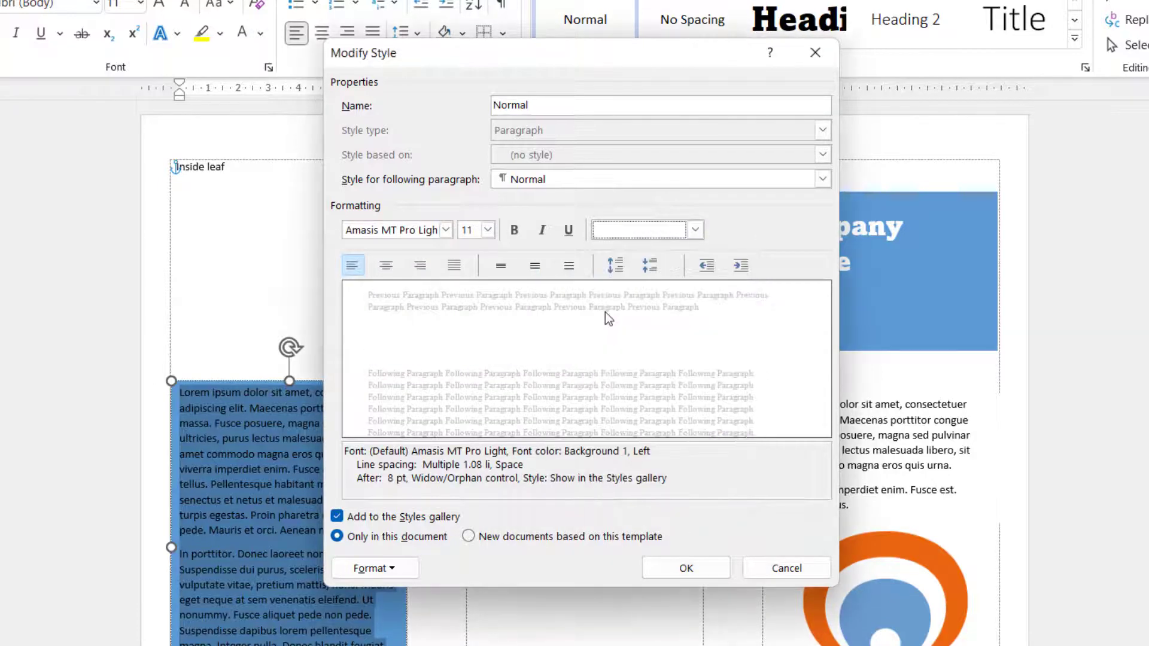
click(687, 570)
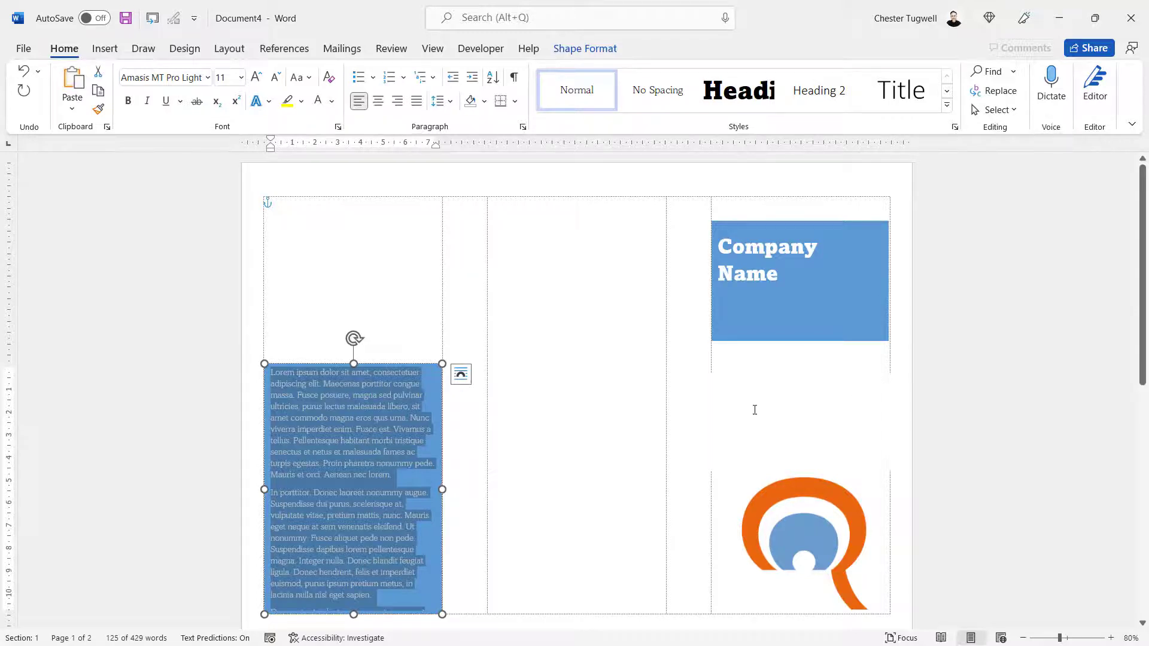
Step: Select the placeholder text in the Front column's lower text box and start a new style named "Text on white bg"
click(735, 379)
drag(735, 378, 856, 462)
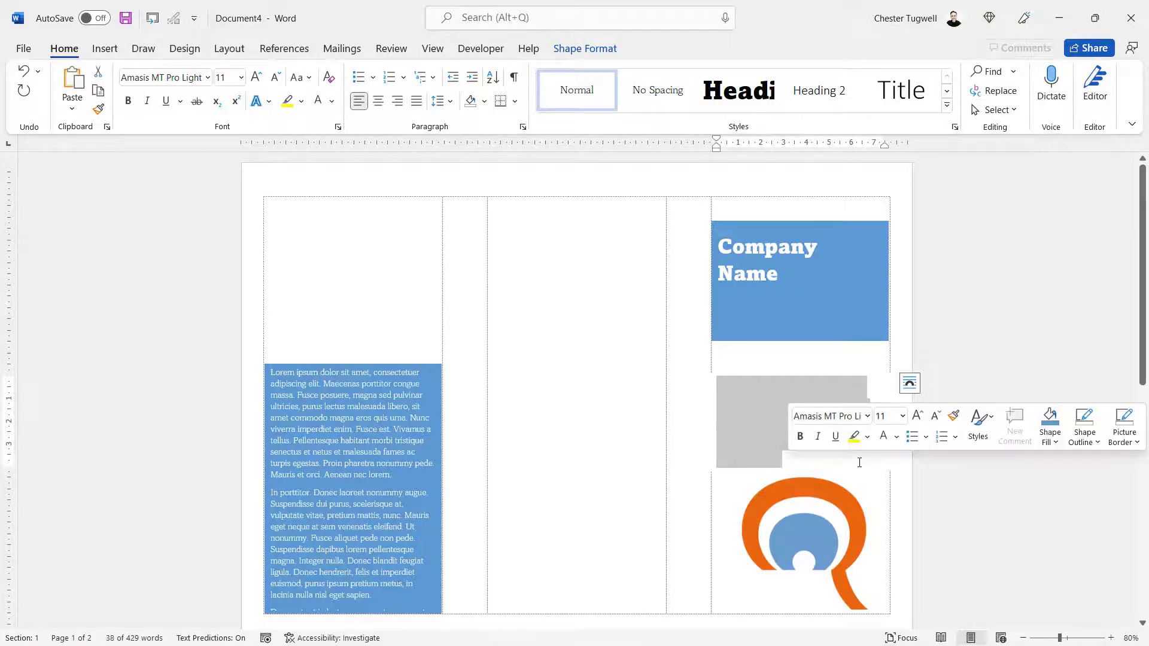
click(949, 108)
key(Escape)
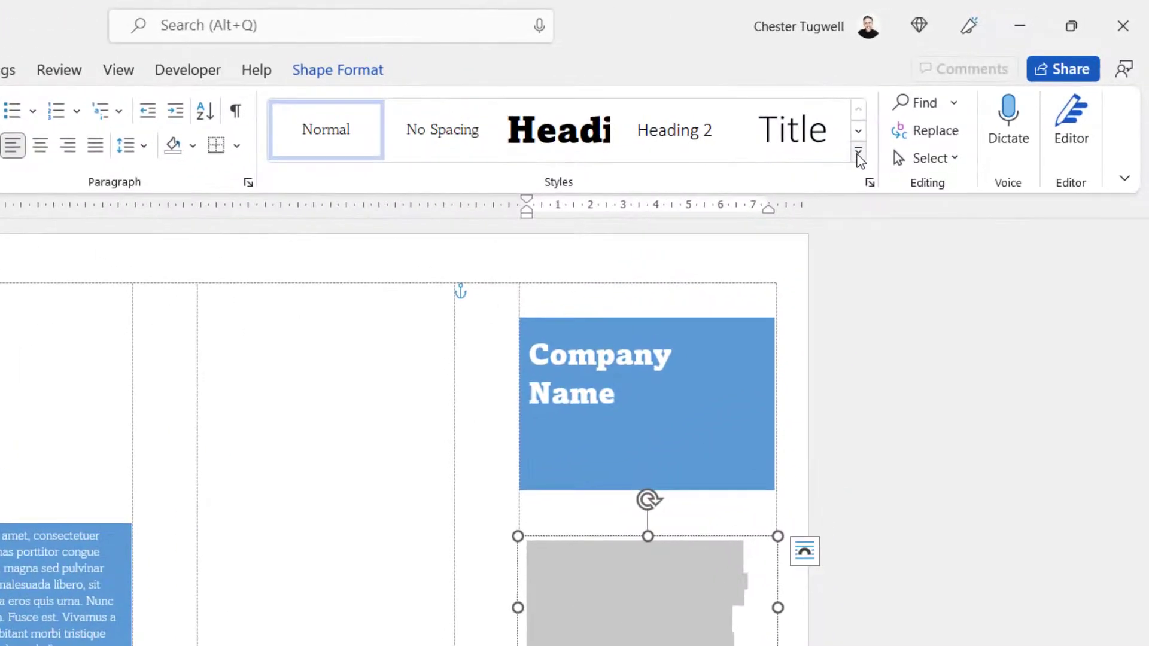
click(860, 157)
click(357, 369)
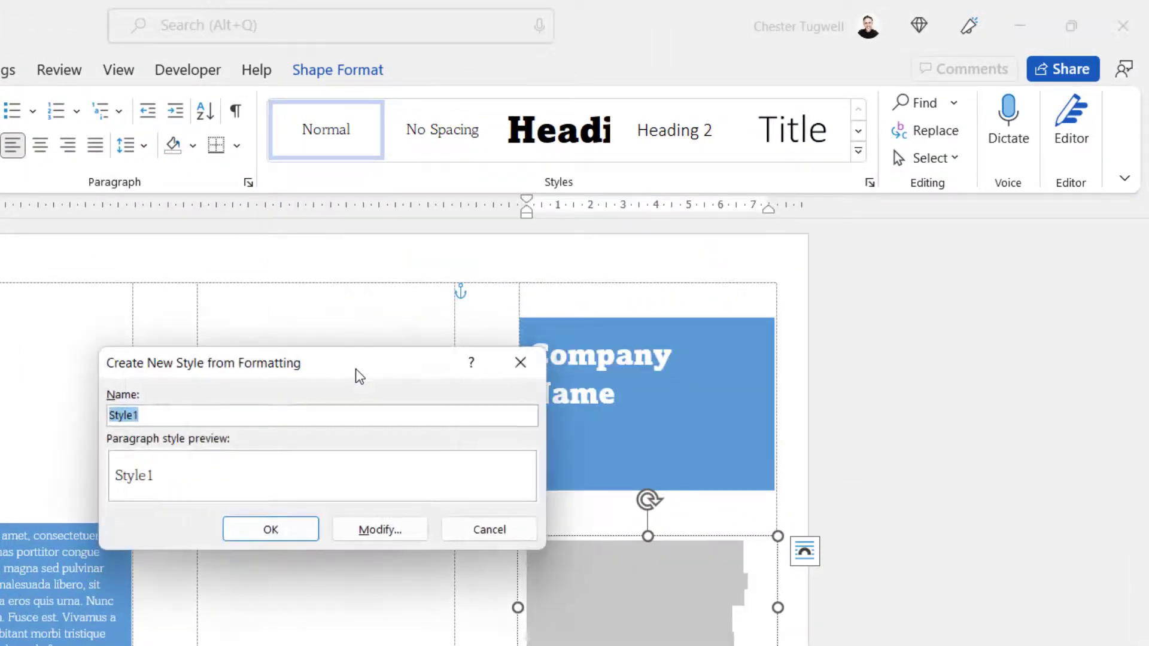
text(Tex)
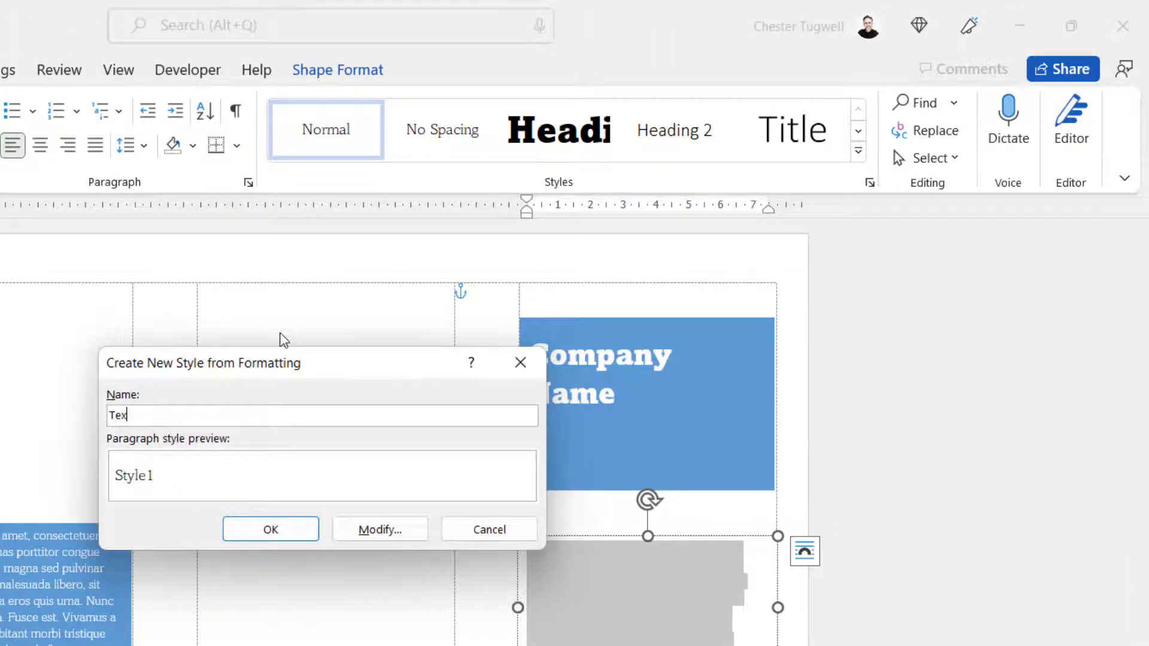
text(t on white bg)
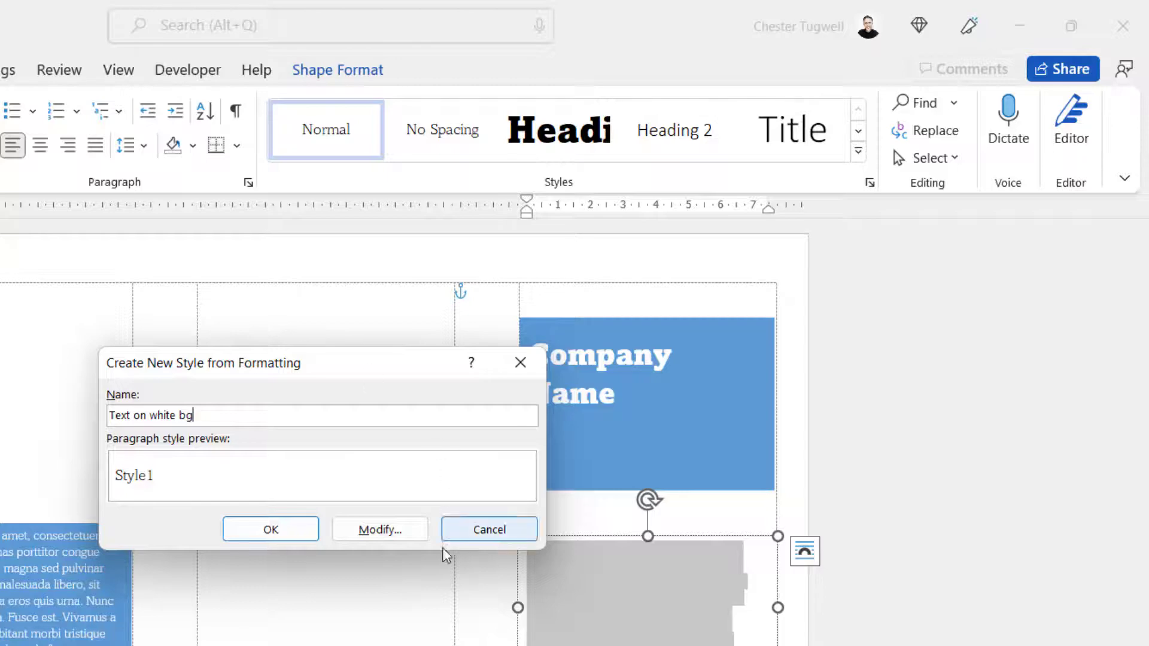
Step: Set the new style's font colour to Automatic, save the style, and deselect the text box
click(392, 532)
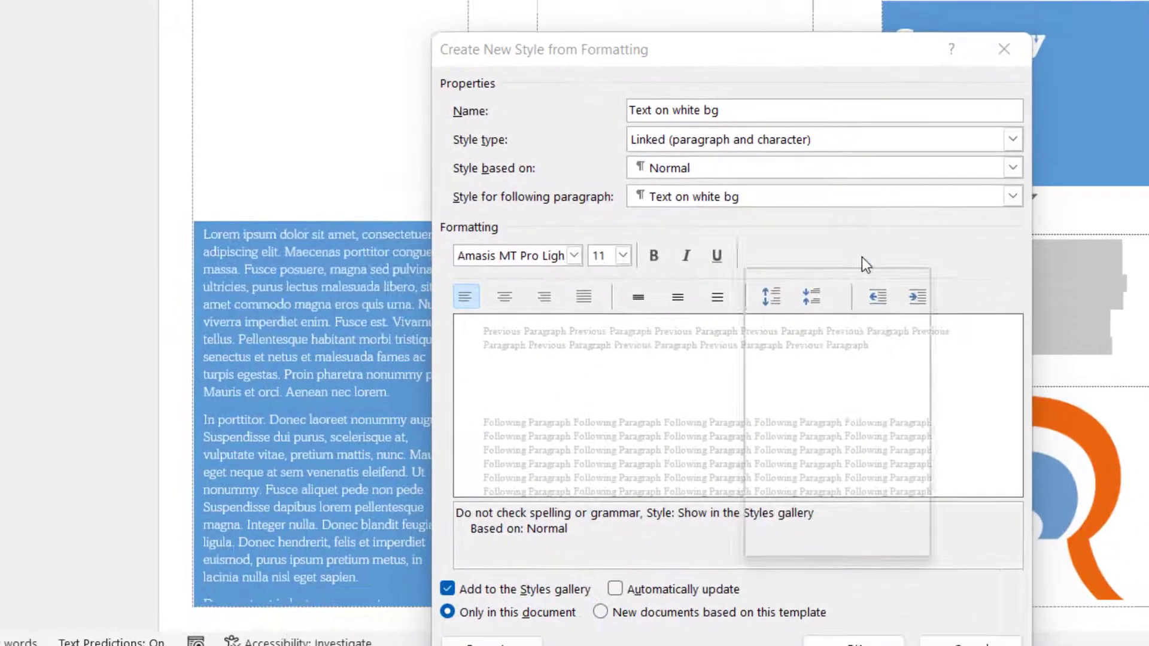
click(503, 554)
click(783, 272)
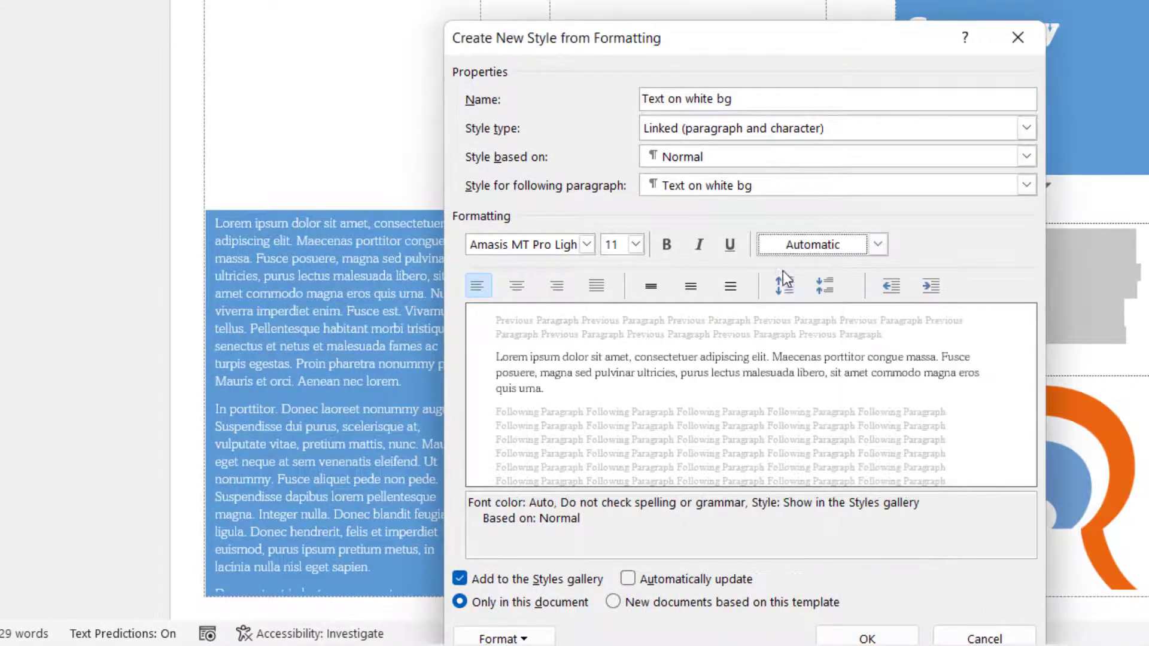
click(864, 638)
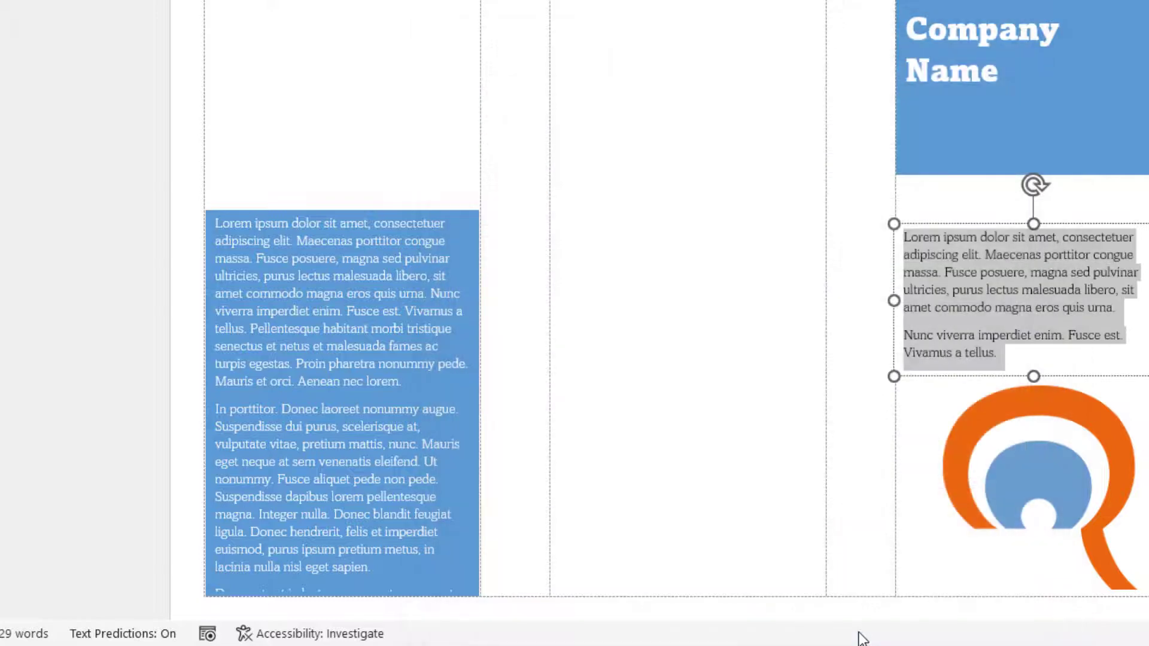
click(925, 235)
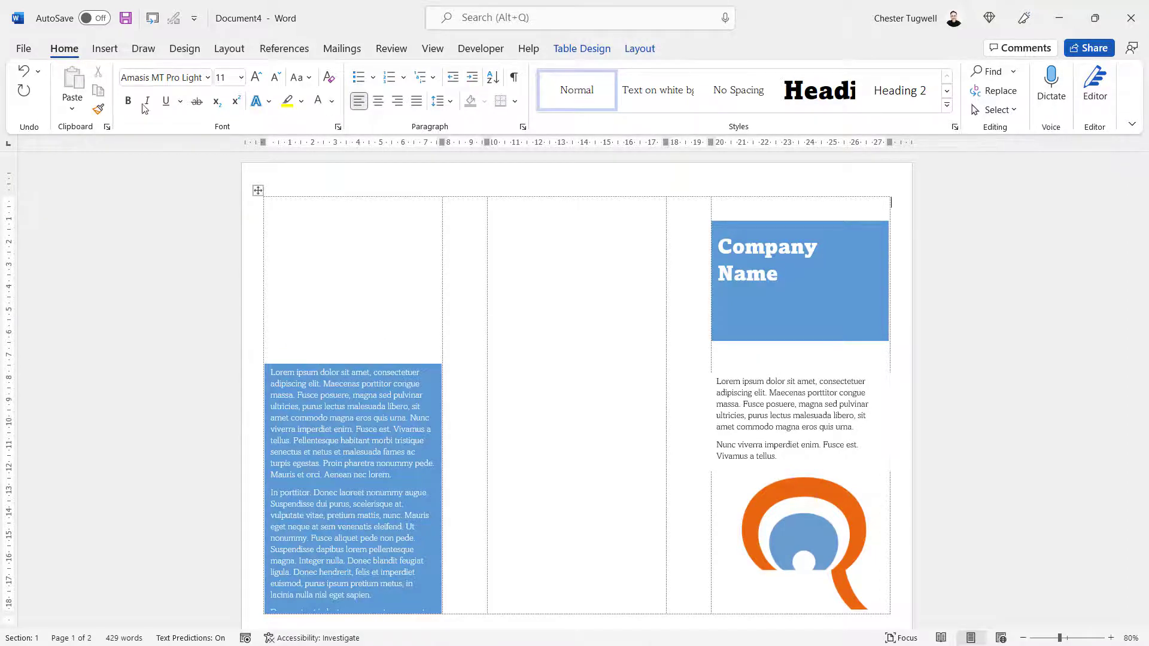
Step: Draw a text box about 7.91 cm wide and 2.06 cm high above the blue box in the Inside leaf column
click(111, 53)
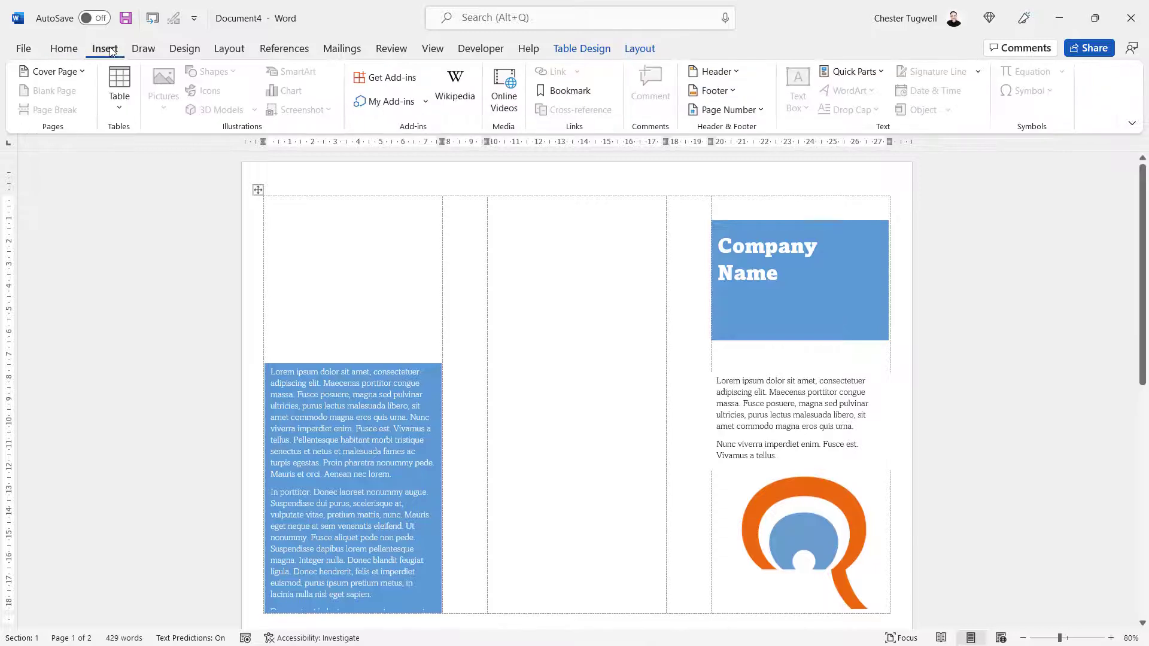
click(325, 282)
click(798, 99)
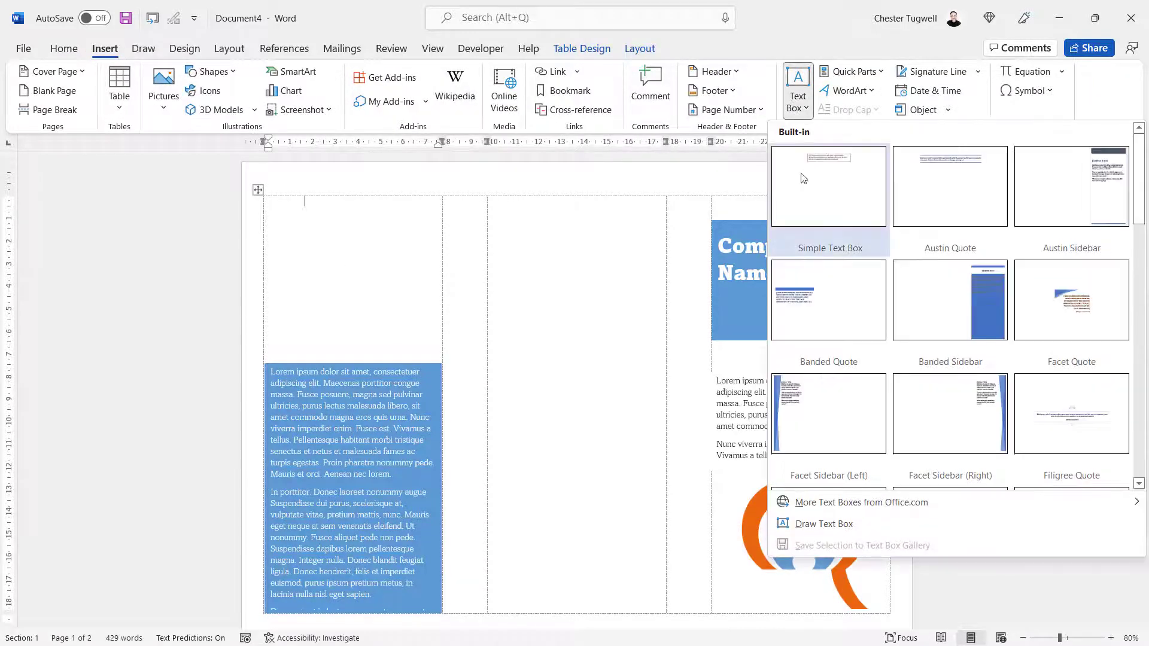
click(825, 554)
drag(263, 298, 441, 345)
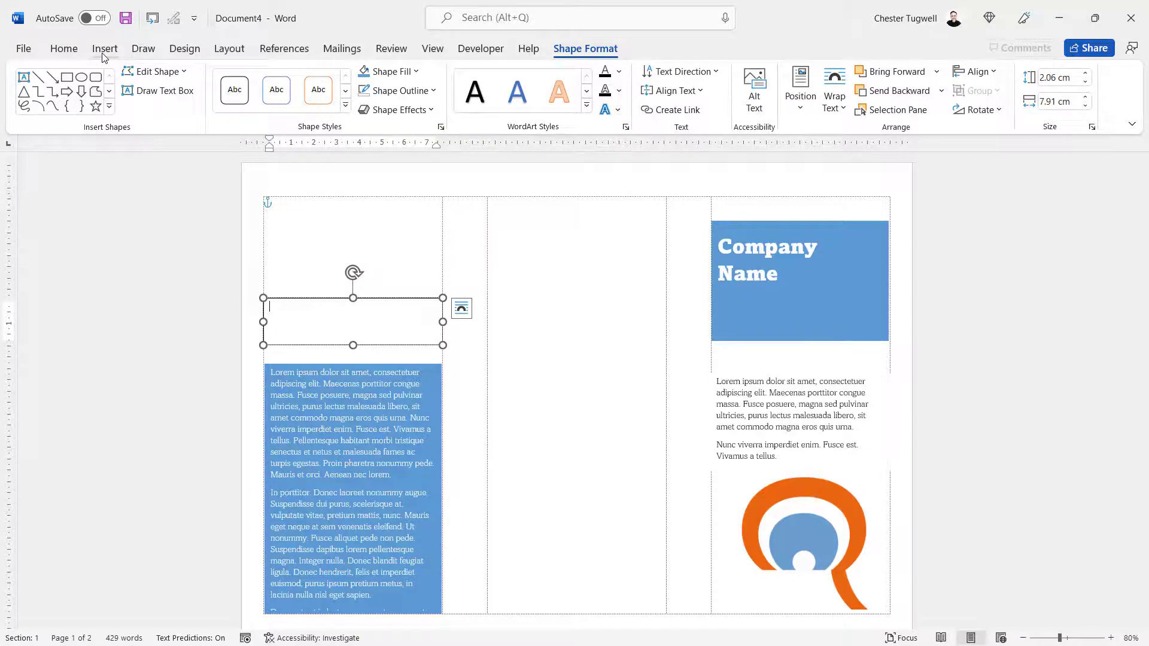
Step: Modify the Heading 2 style to Amasis MT Pro Black, 16 pt, with the blue Accent 5 font colour
click(64, 48)
right_click(926, 90)
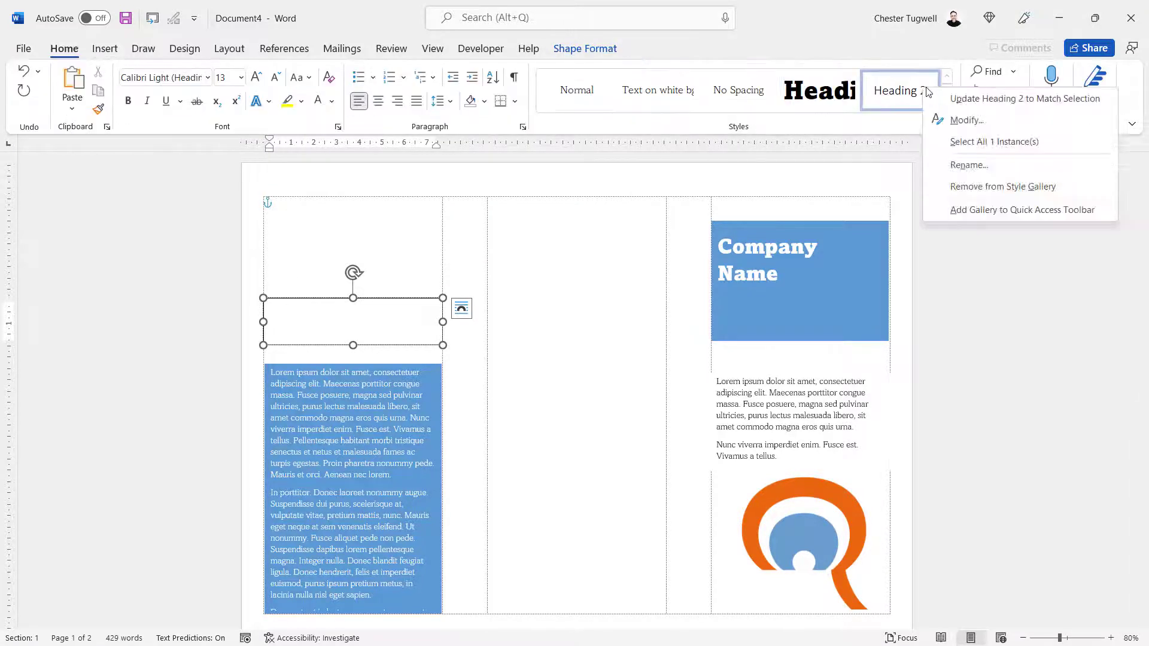
click(956, 121)
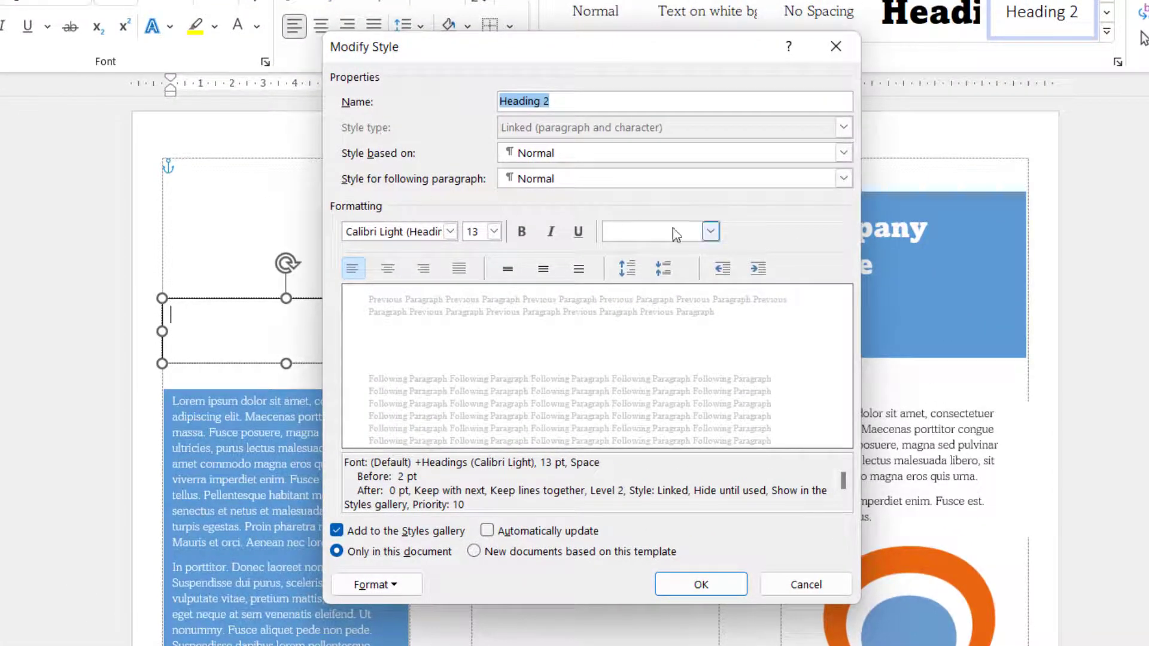
click(711, 232)
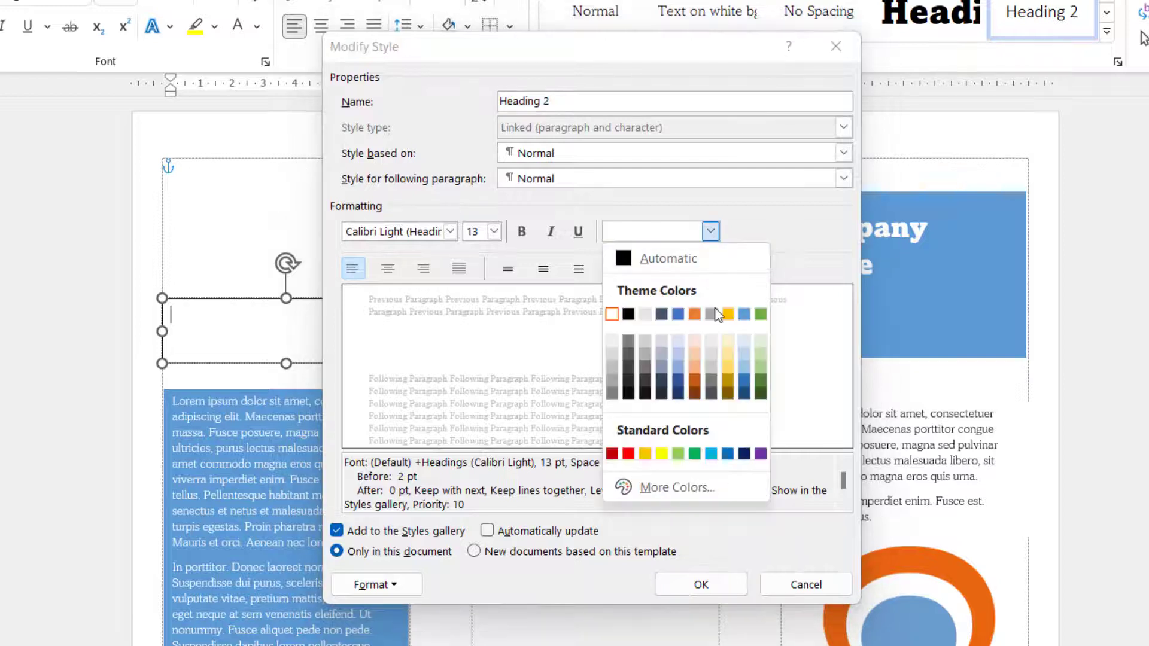
click(745, 313)
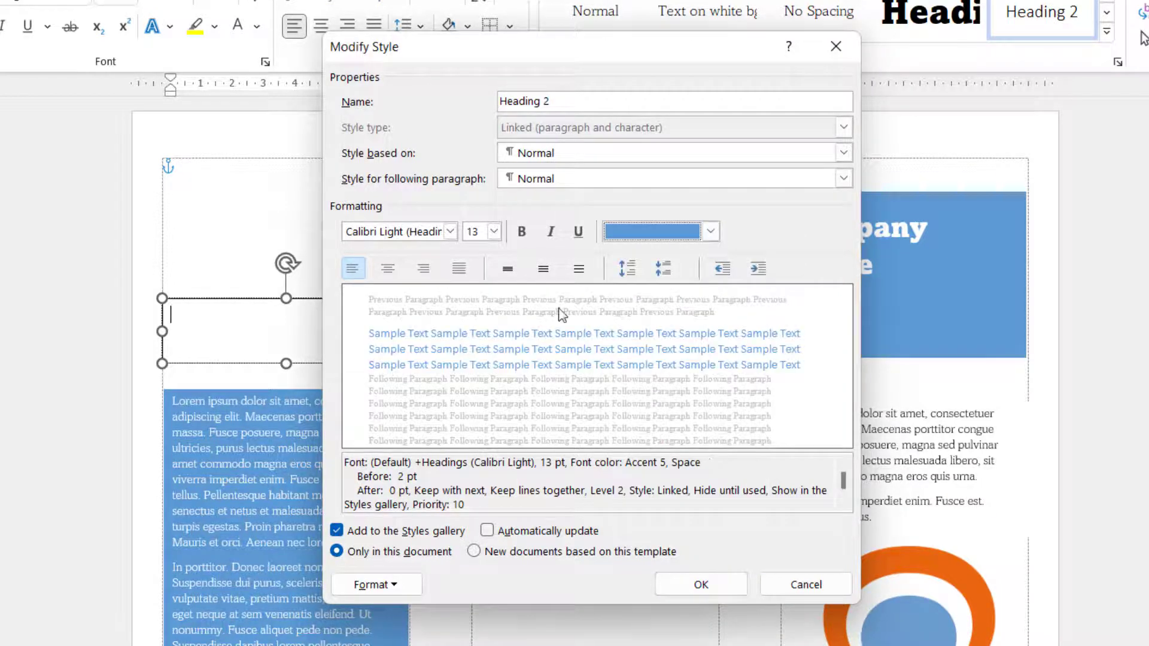
click(494, 232)
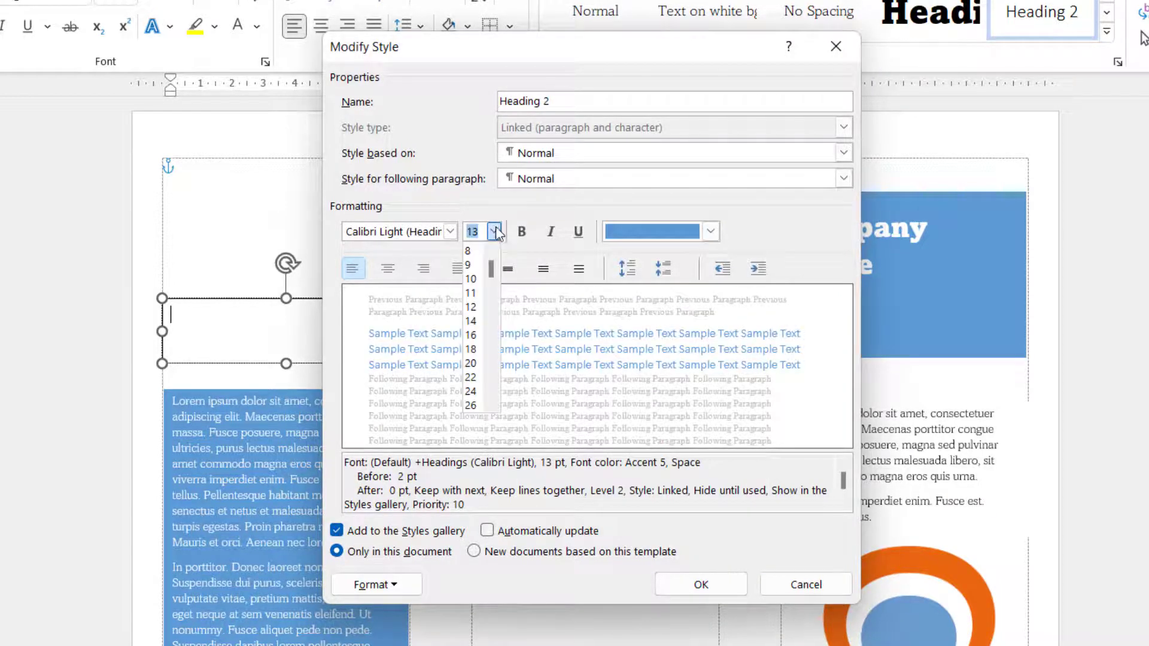
click(472, 335)
click(451, 232)
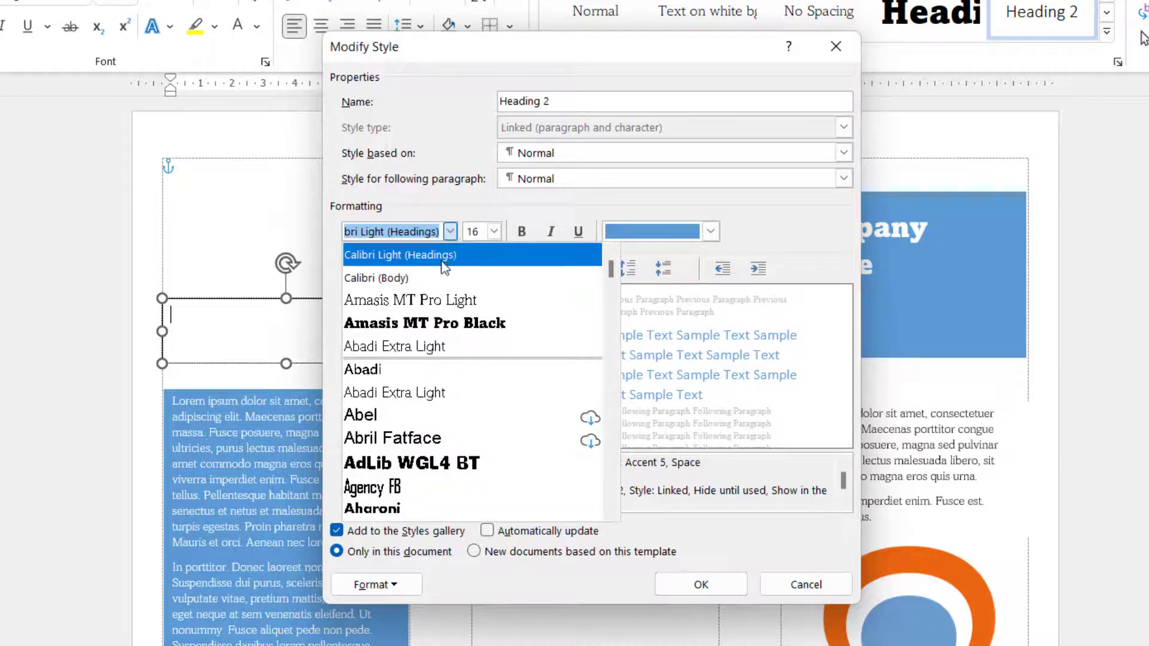
click(412, 328)
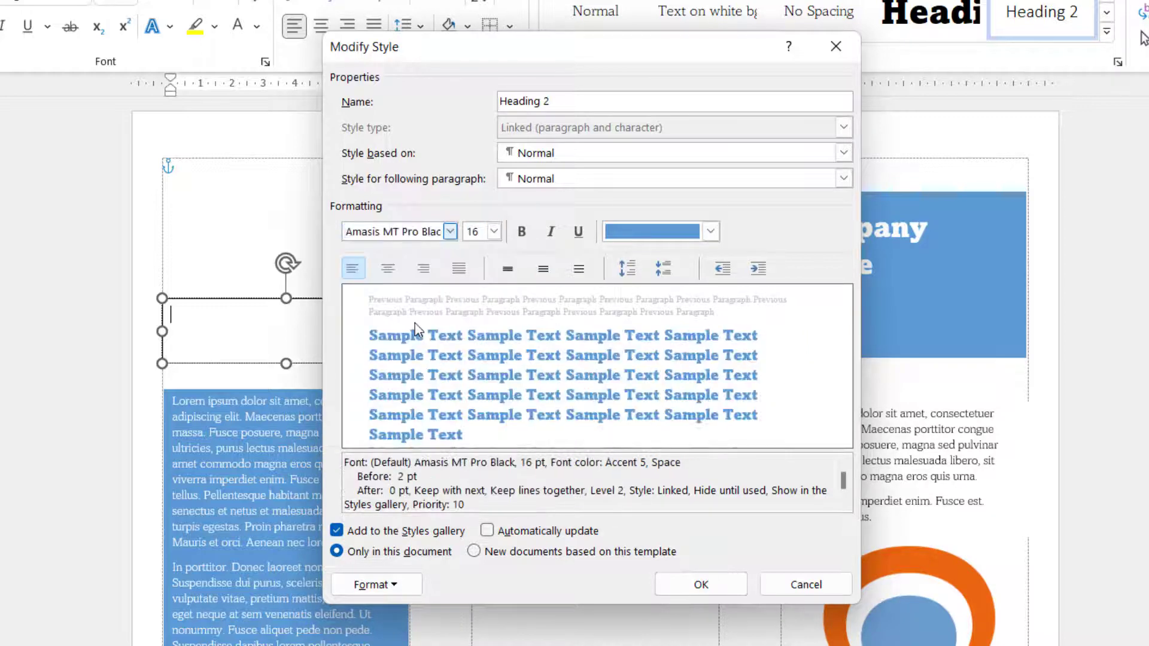
click(668, 584)
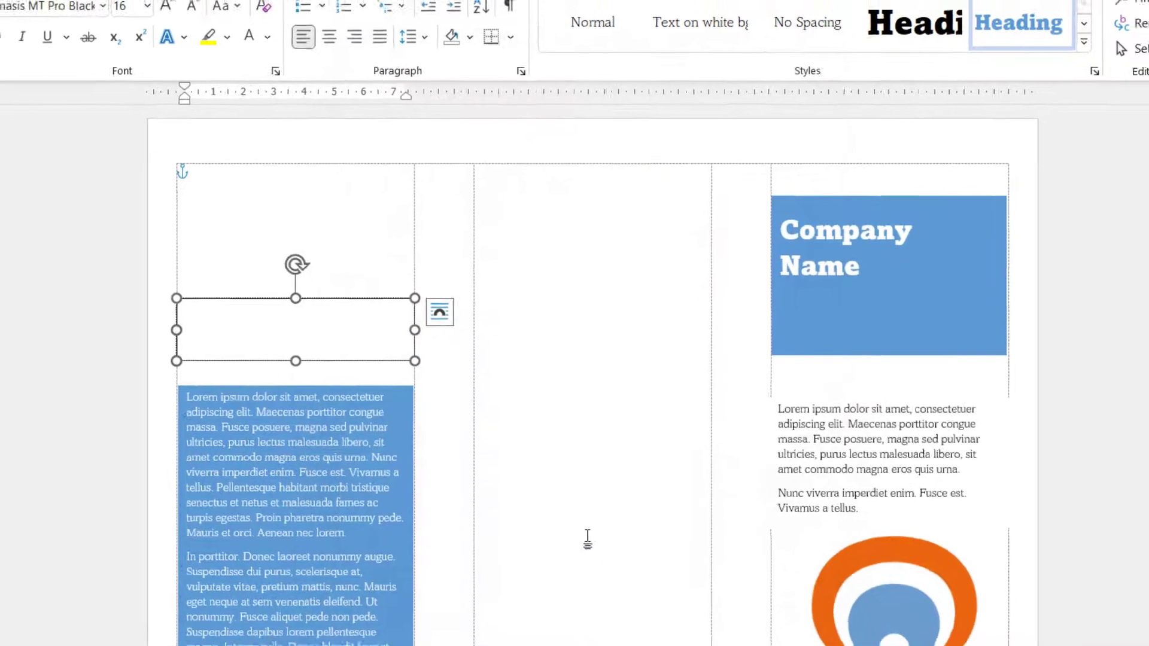
Step: Enter "Mission Statement" in the new text box, move it down to the blue box and reduce its height to about 1.61 cm
text(Mission)
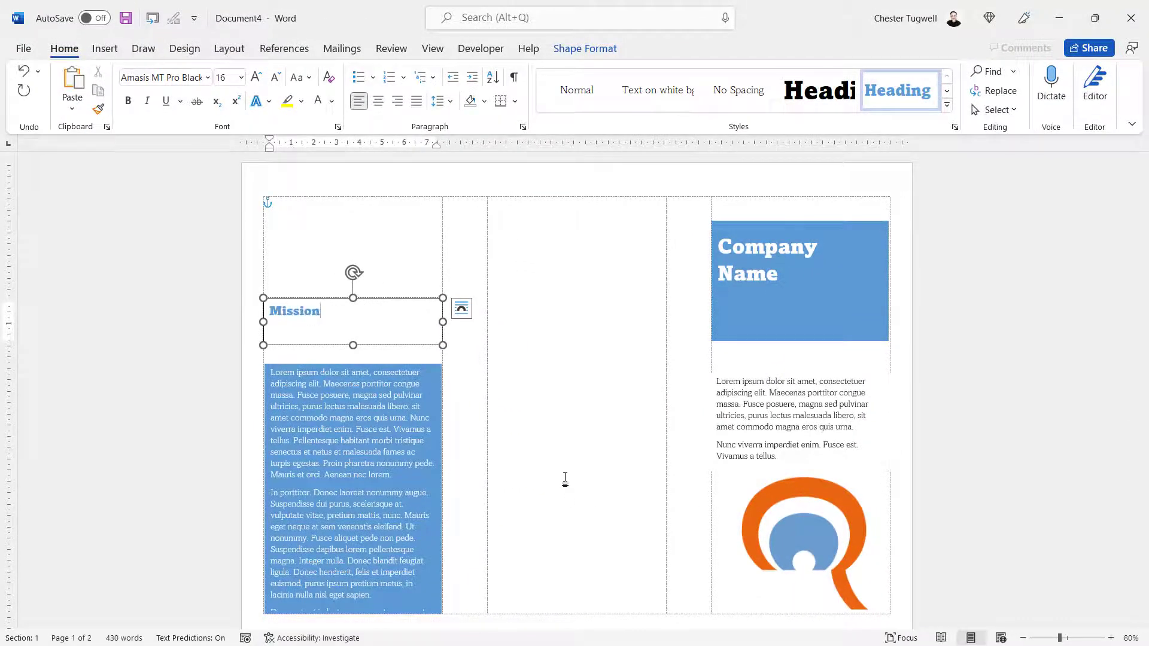
text( Statement)
drag(382, 301, 378, 335)
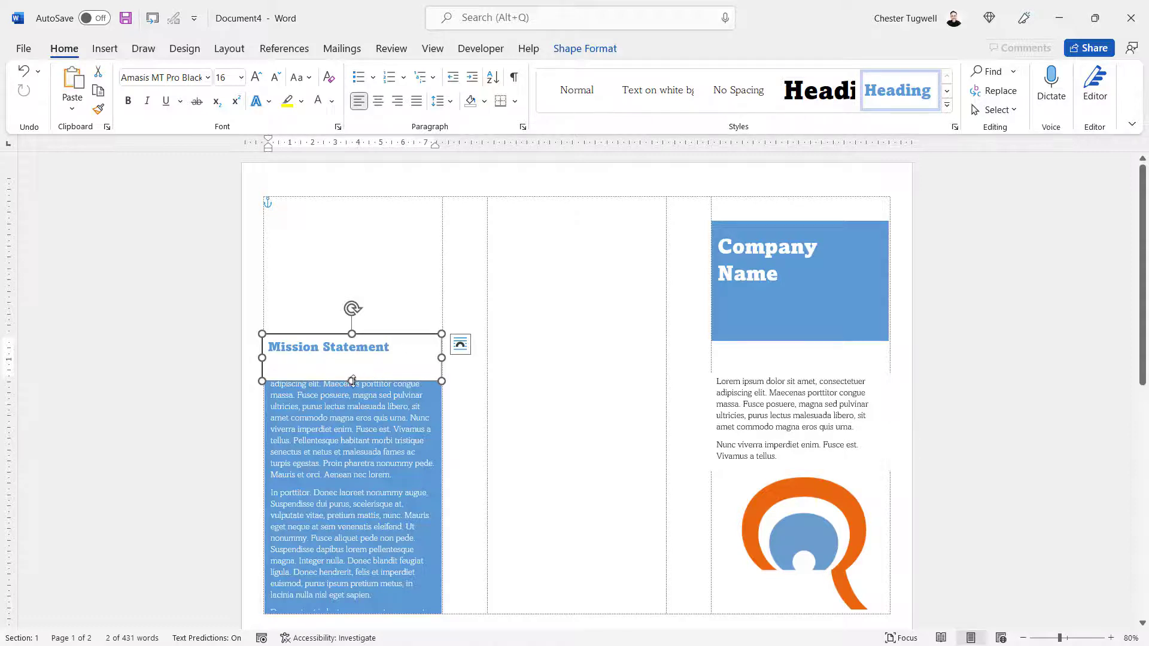
drag(353, 381, 353, 372)
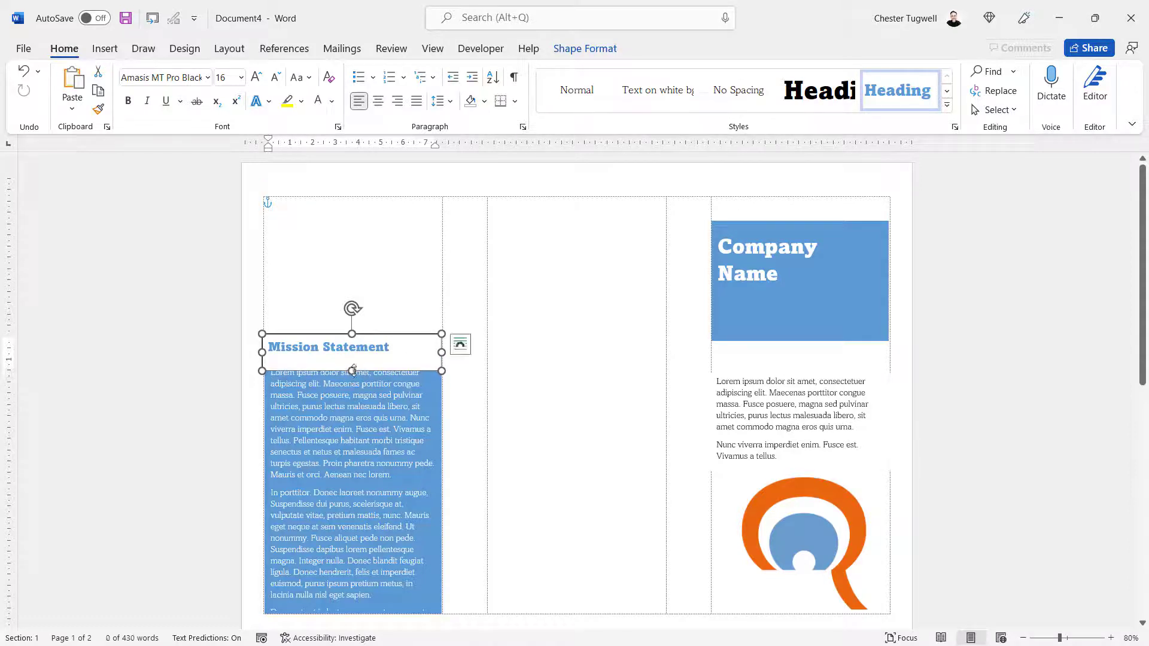
Step: Remove the fill and outline from the "Mission Statement" text box and deselect it
click(584, 49)
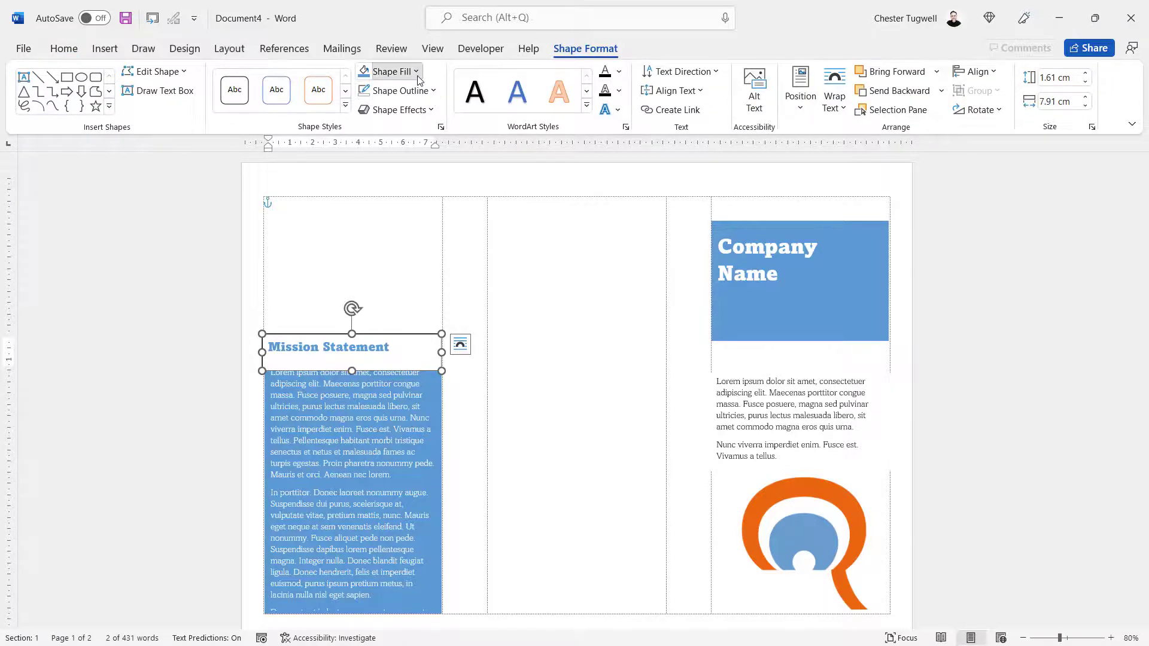
click(392, 71)
click(388, 236)
click(520, 300)
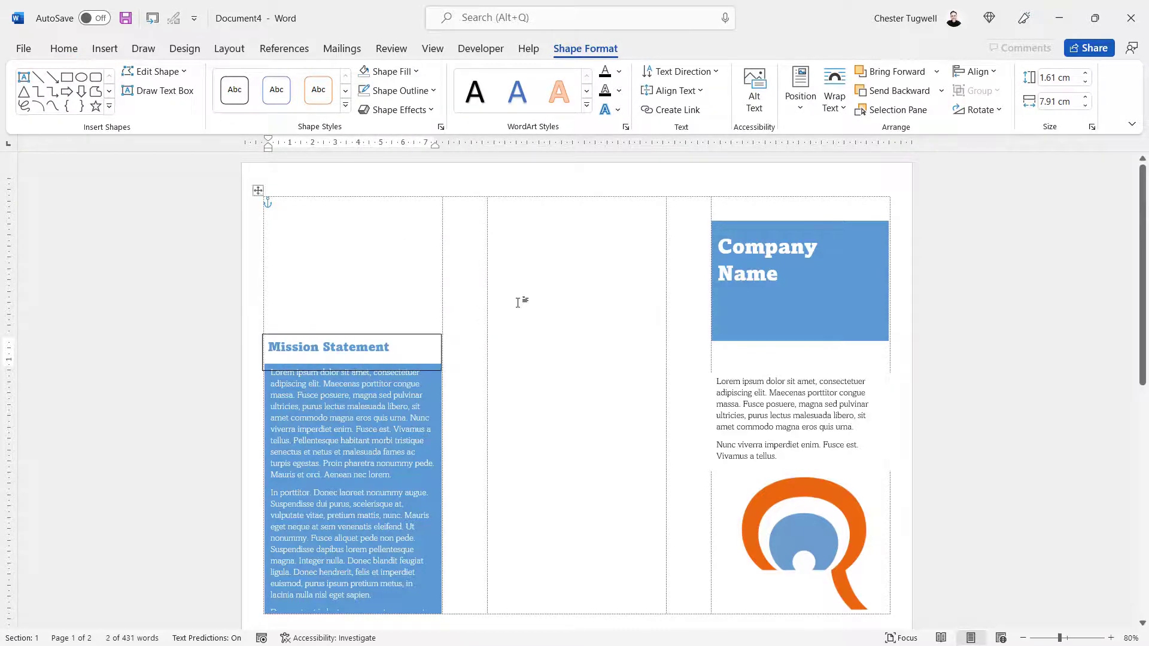
click(406, 339)
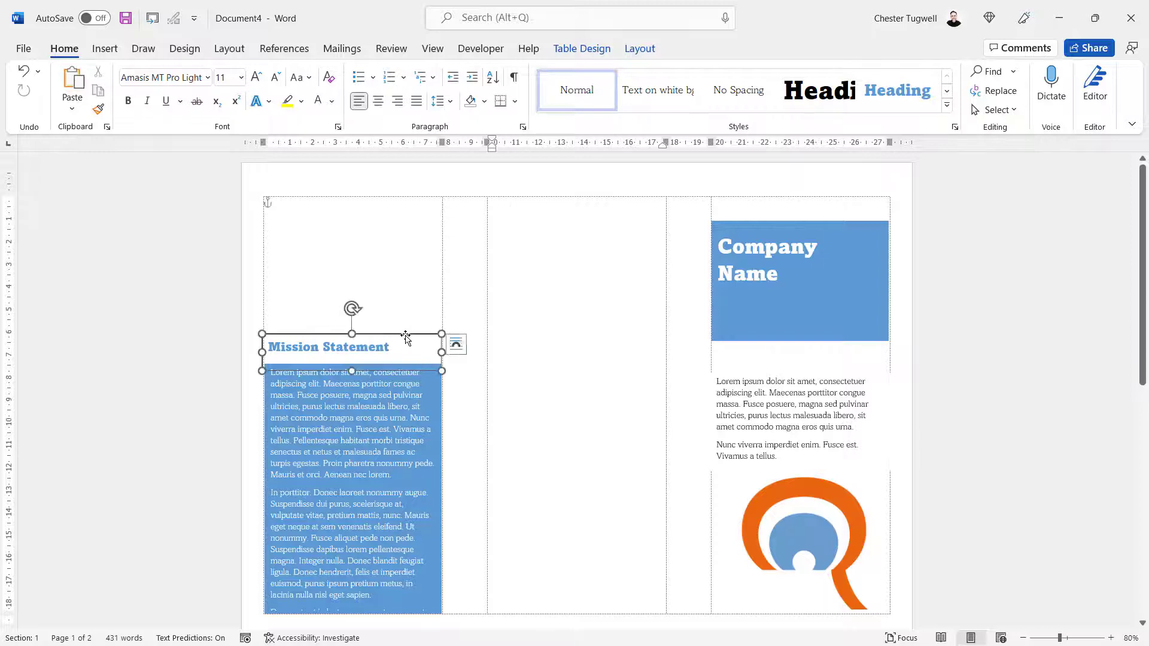
click(429, 91)
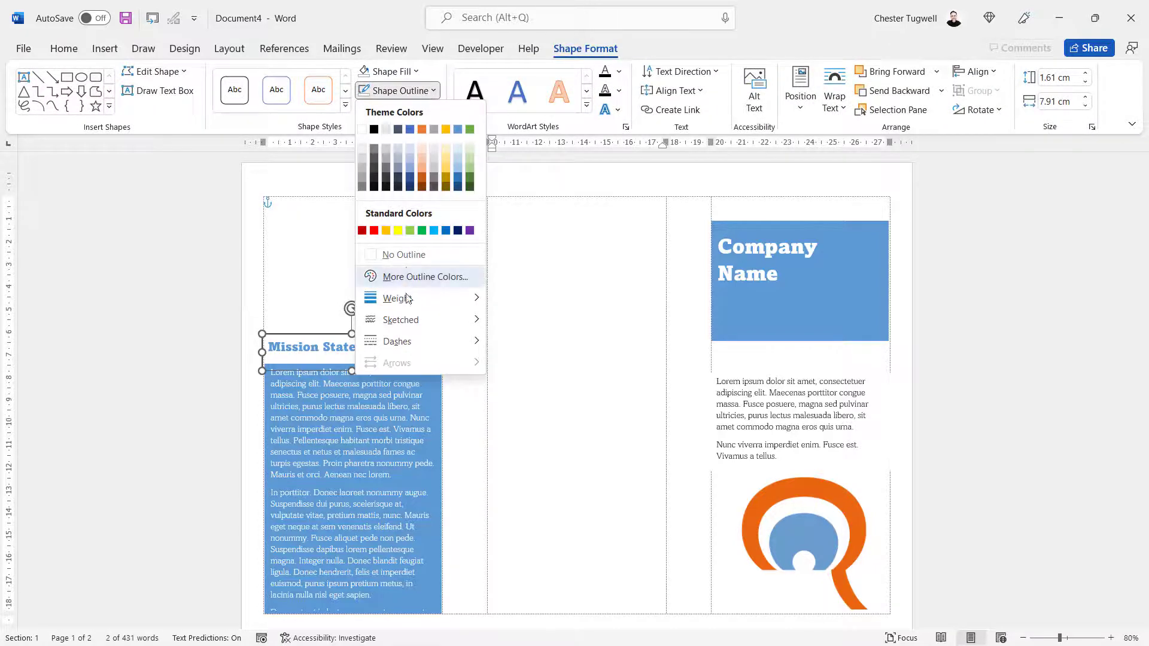
click(403, 255)
click(216, 311)
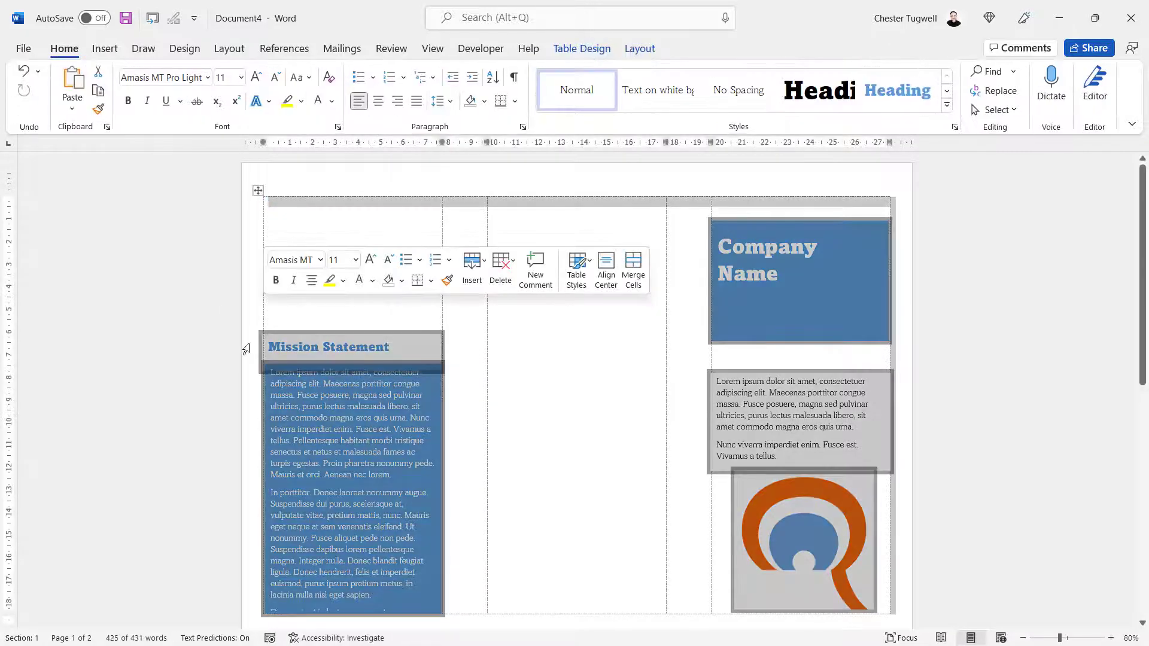
click(486, 325)
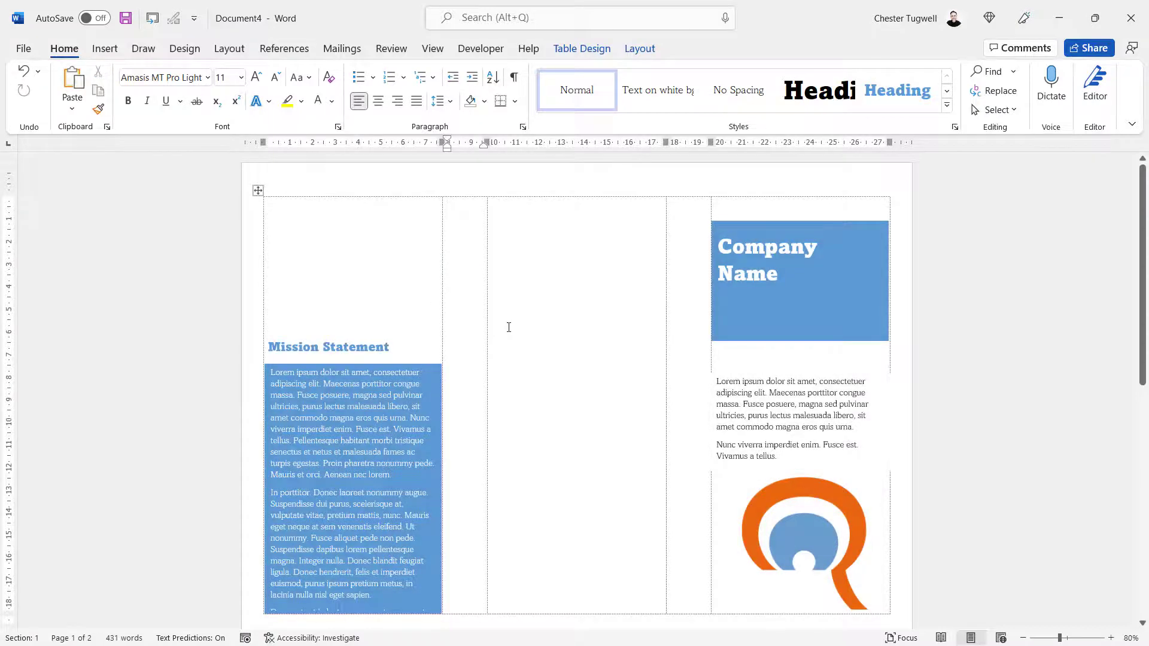
Step: Draw a text box about 7.86 cm wide and 10.5 cm high atop page 2's first column, and remove its outline
scroll(509, 328, down, 6)
scroll(511, 321, down, 2)
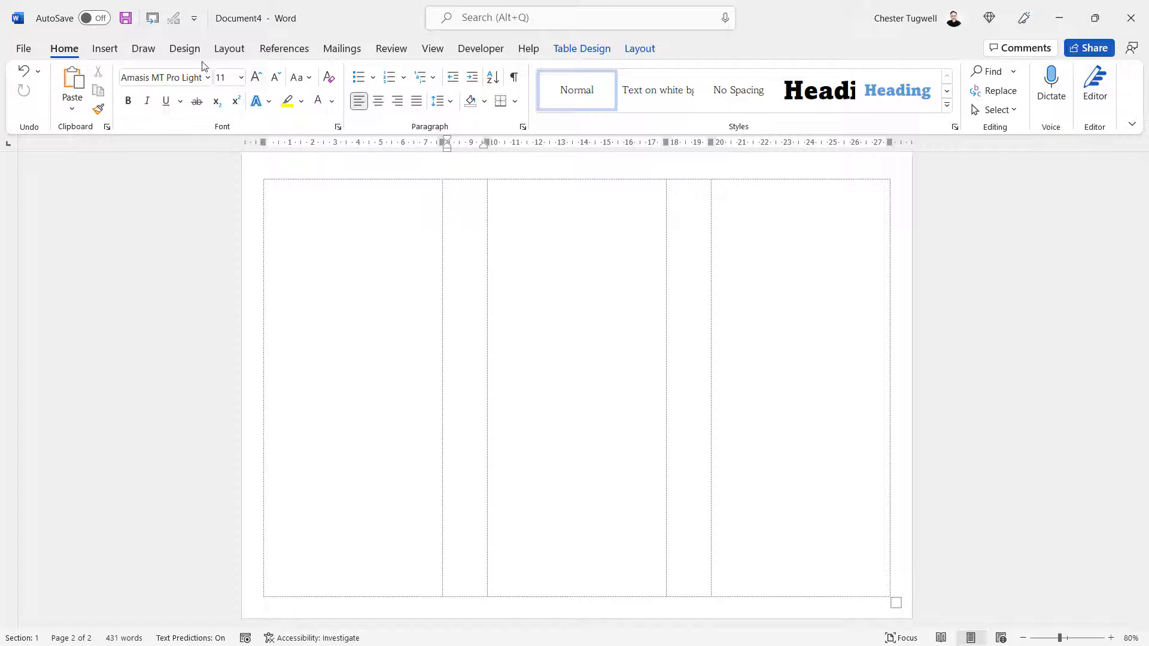
click(113, 51)
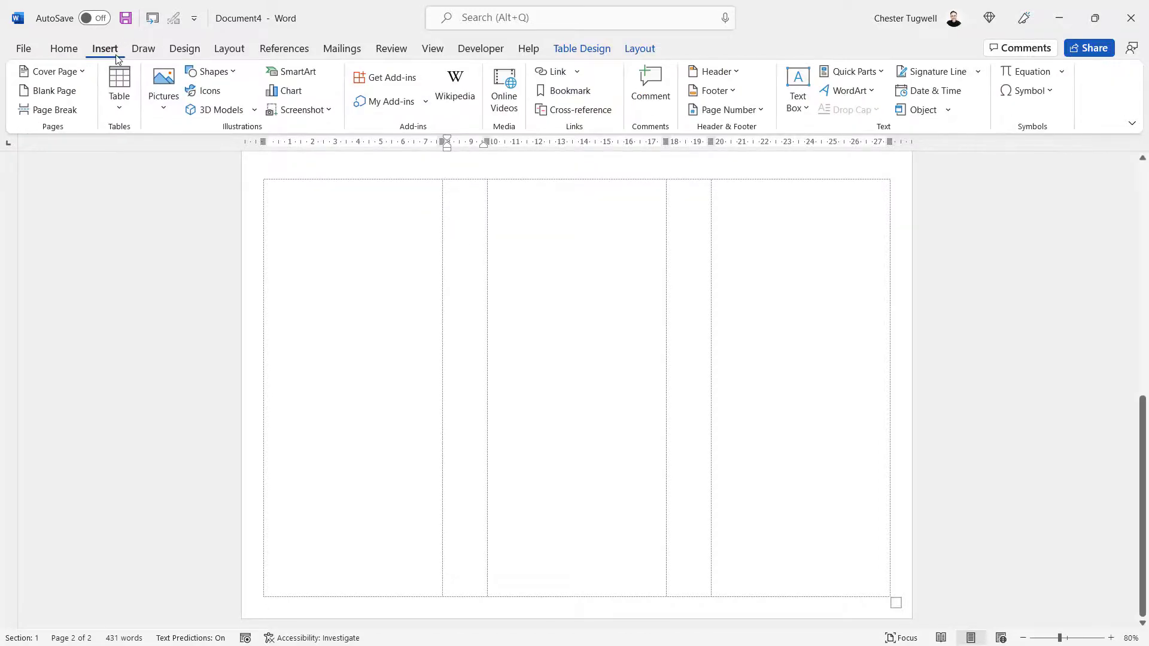
click(308, 218)
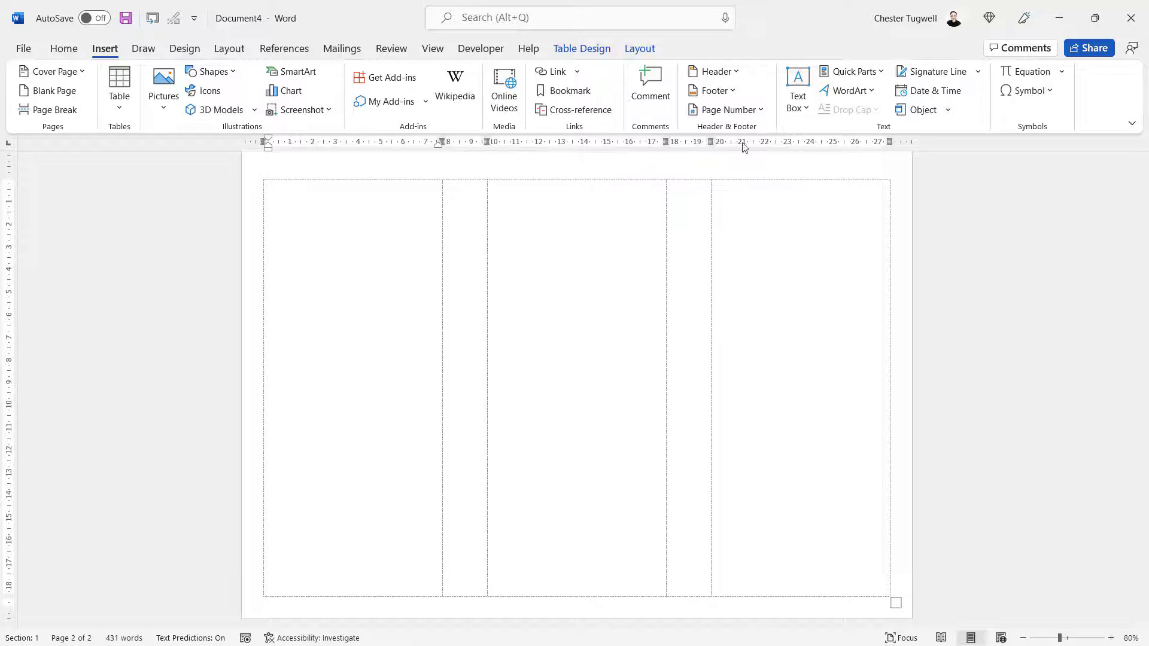
click(798, 103)
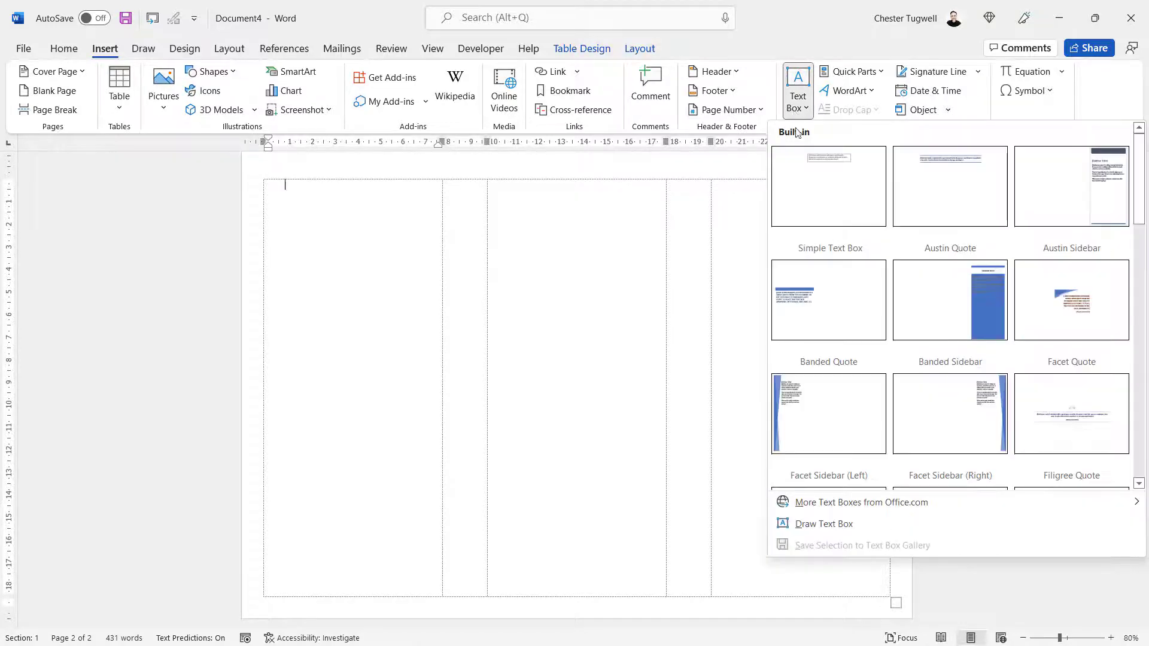
click(824, 524)
mouse_move(264, 180)
mouse_down()
mouse_move(286, 250)
mouse_move(442, 418)
mouse_up()
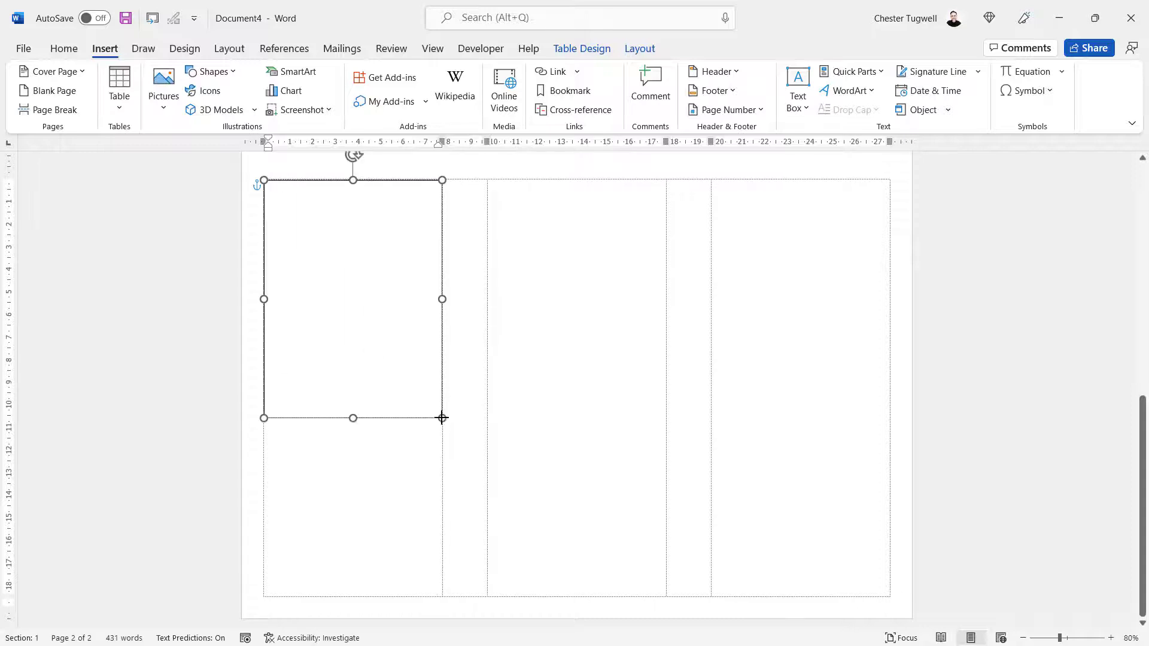
click(409, 90)
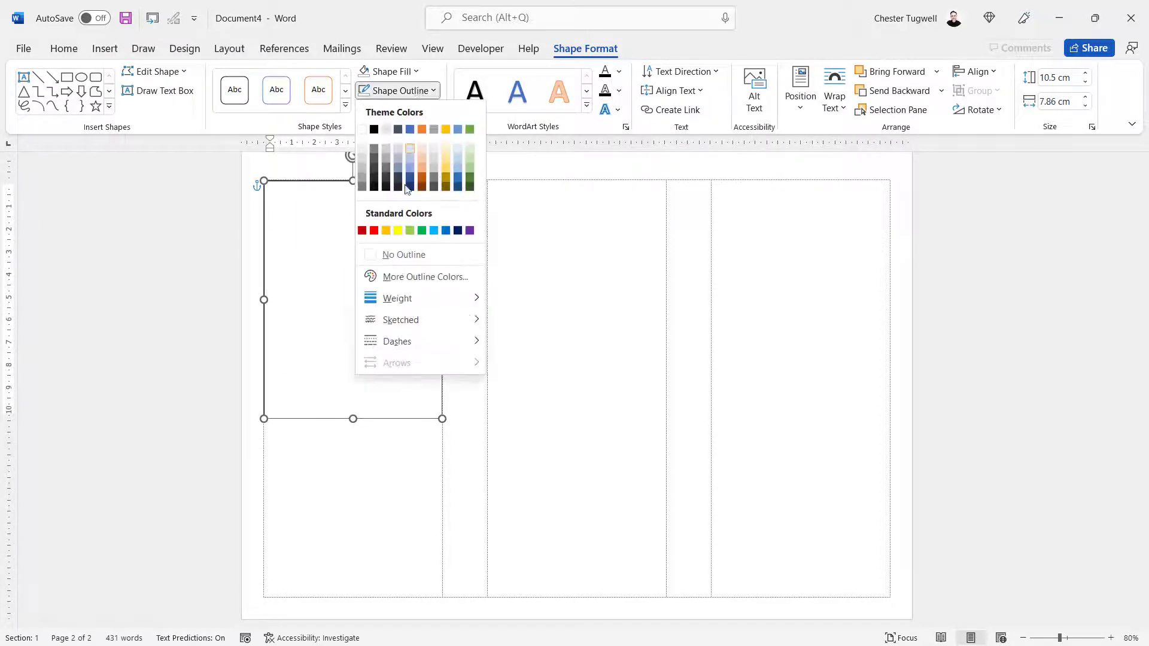
click(406, 257)
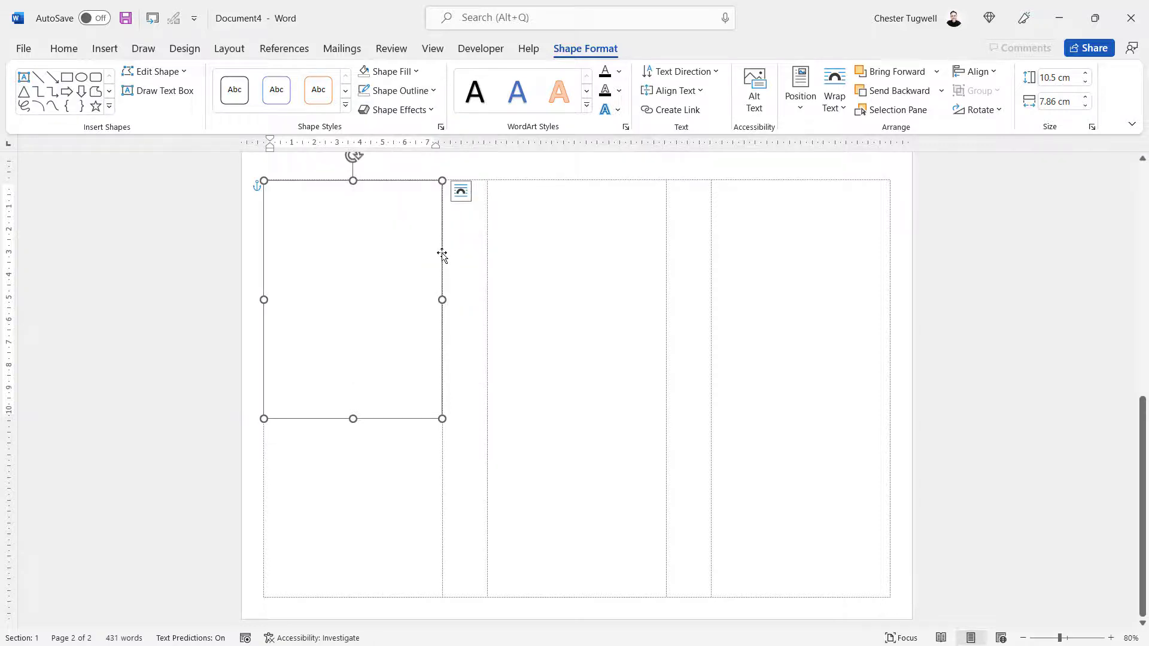
Step: Paste copies of the empty text box into the lower part of the middle column and the top of the third column
click(598, 358)
key(ctrl+v)
drag(614, 418, 607, 586)
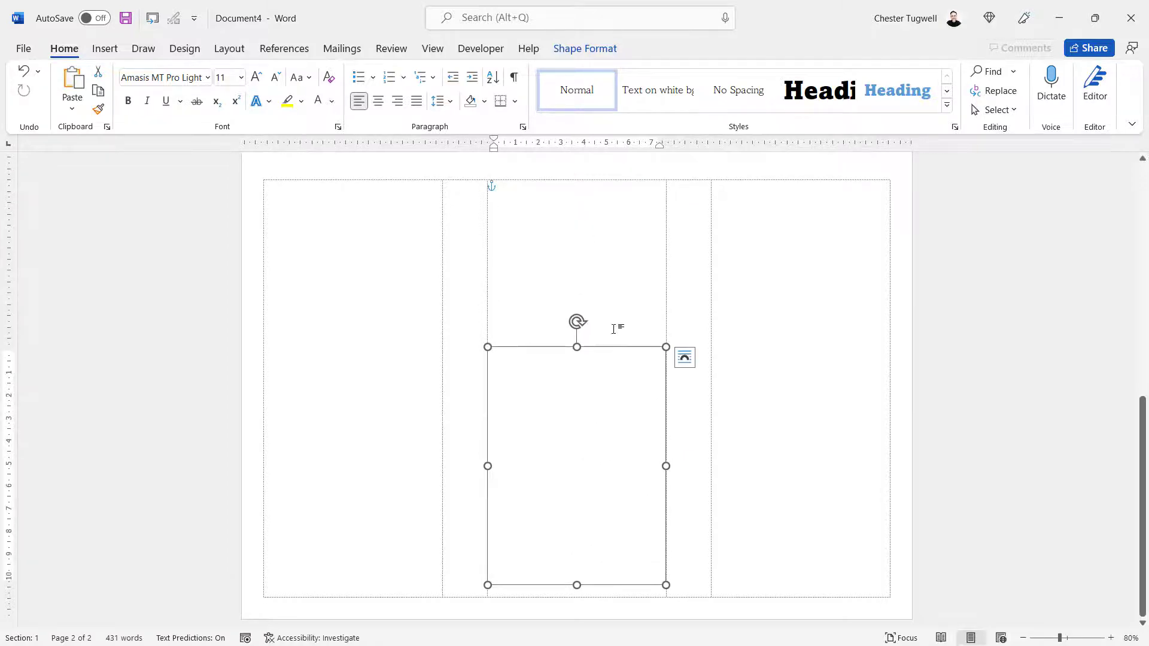
key(Delete)
key(ctrl+z)
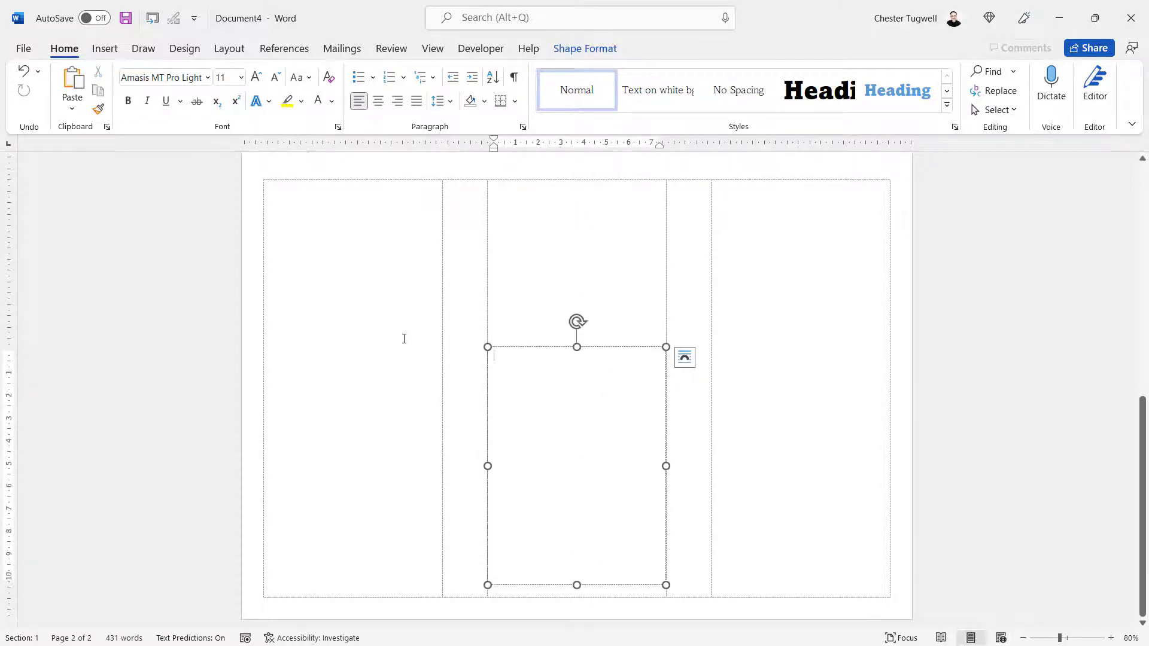
key(ctrl+z)
key(ctrl+y)
key(Delete)
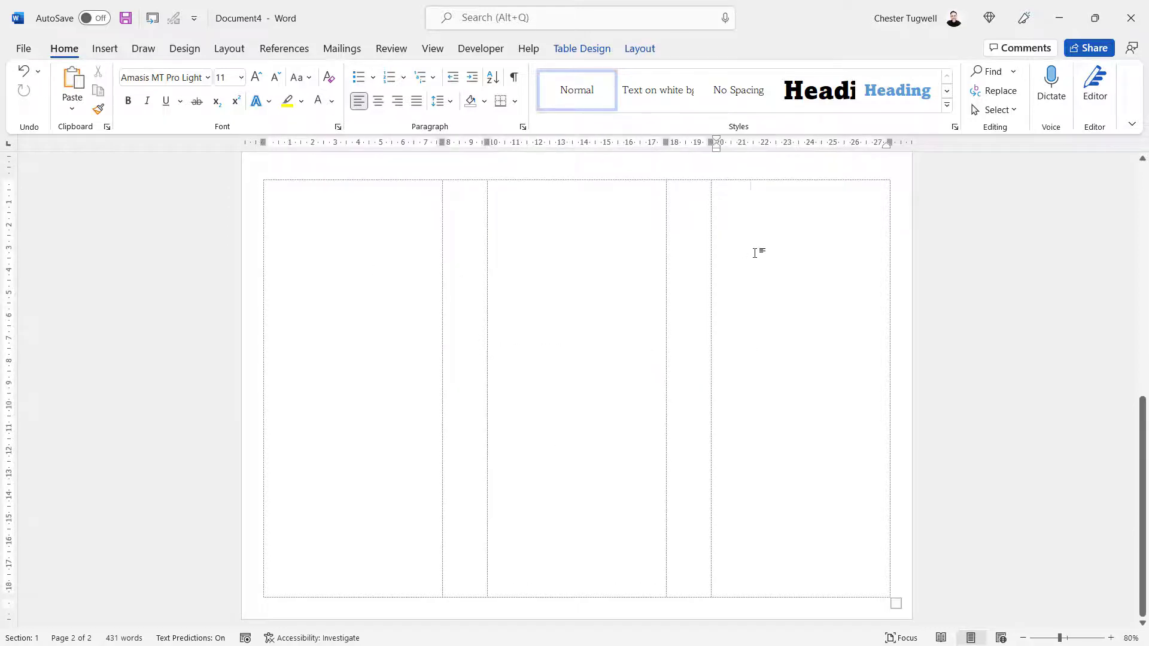
key(ctrl+v)
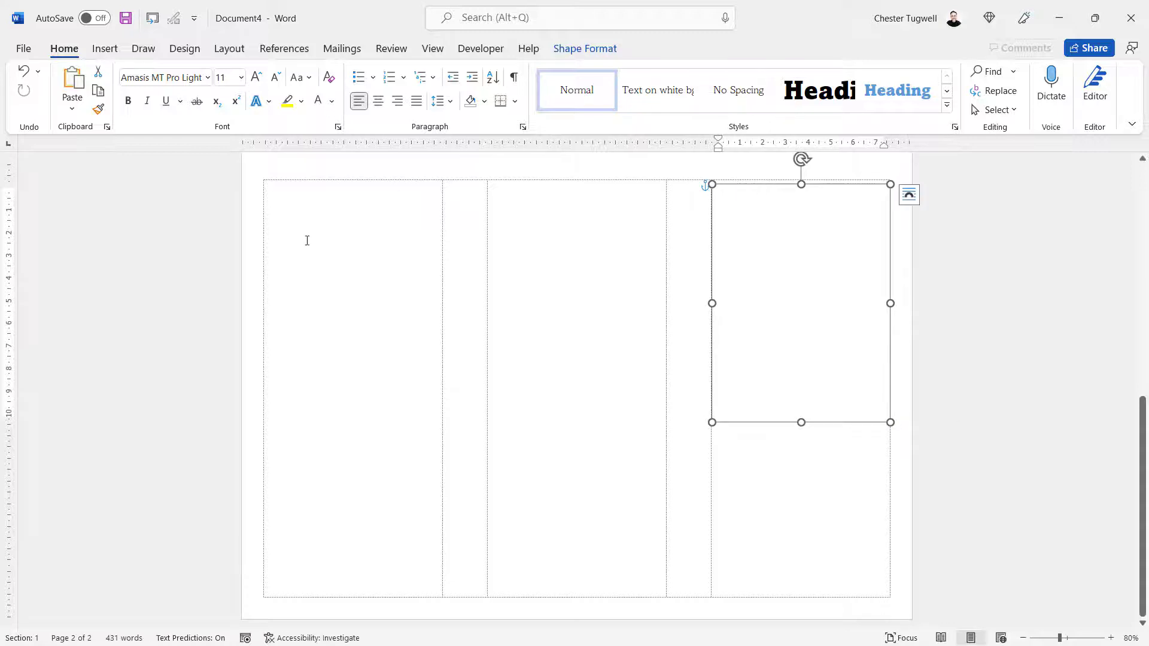
key(ctrl+z)
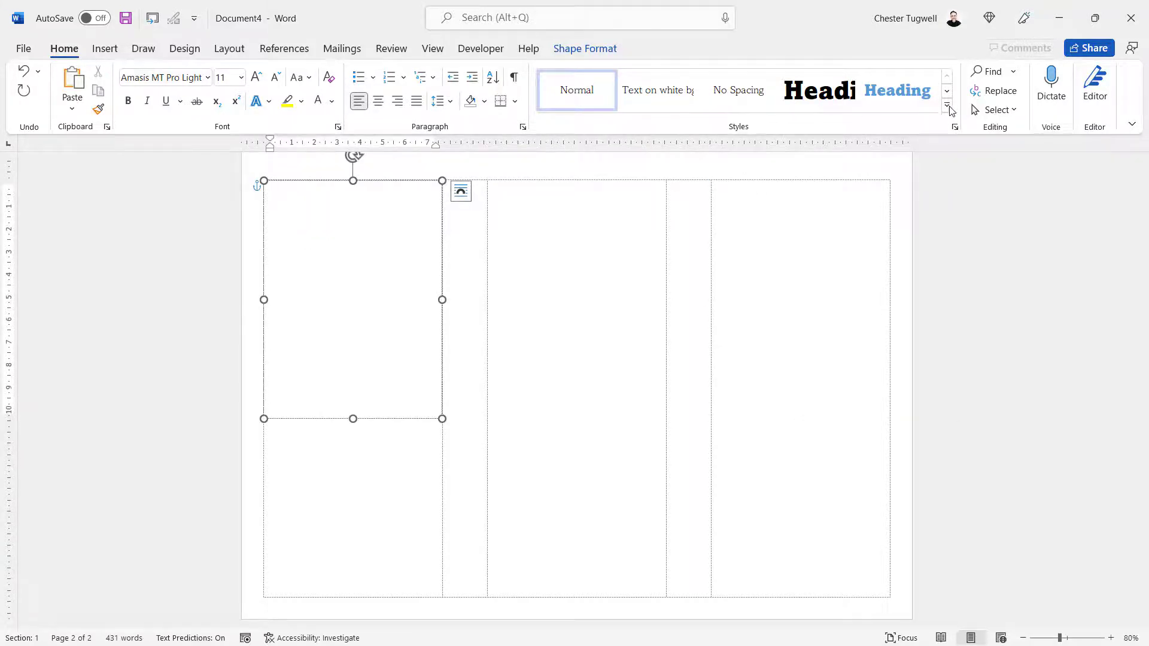
Step: Fill the first column's text box with lorem ipsum text in the "Text on white bg" style and shorten the box to about 9.84 cm
click(658, 91)
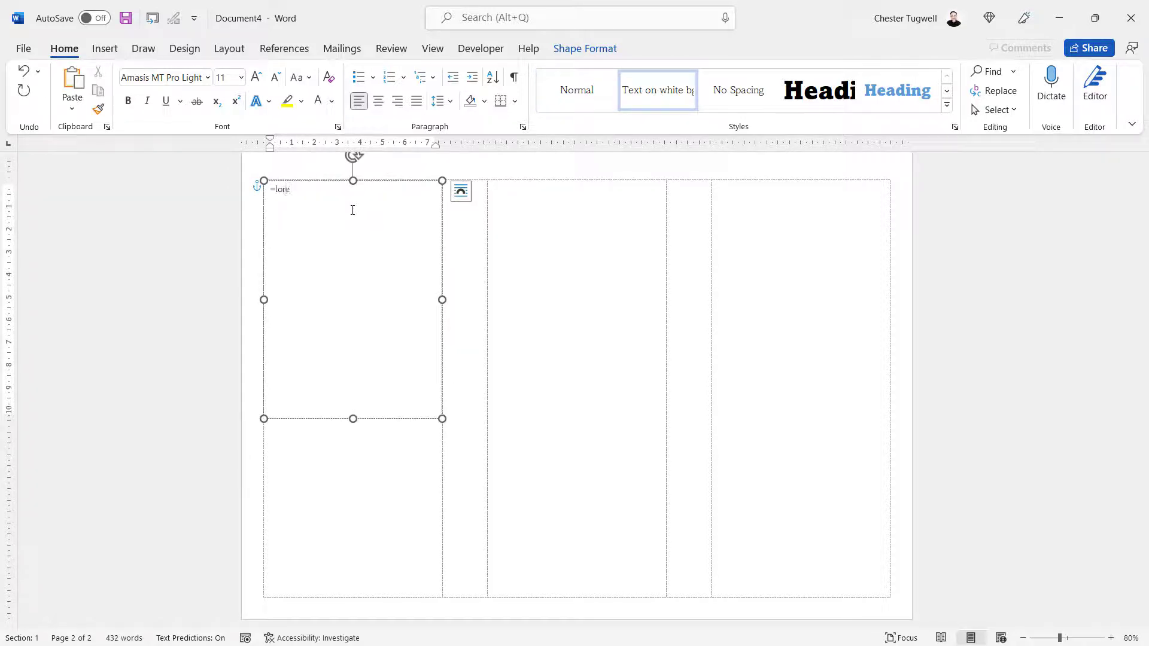
key(Return)
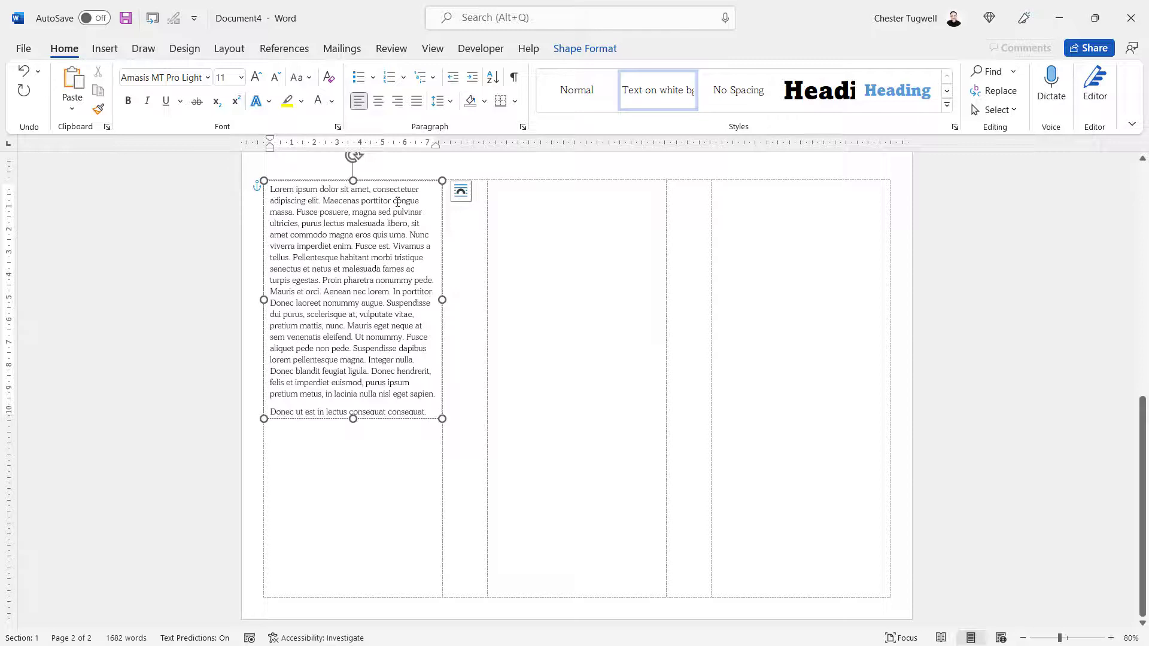
drag(354, 417, 354, 404)
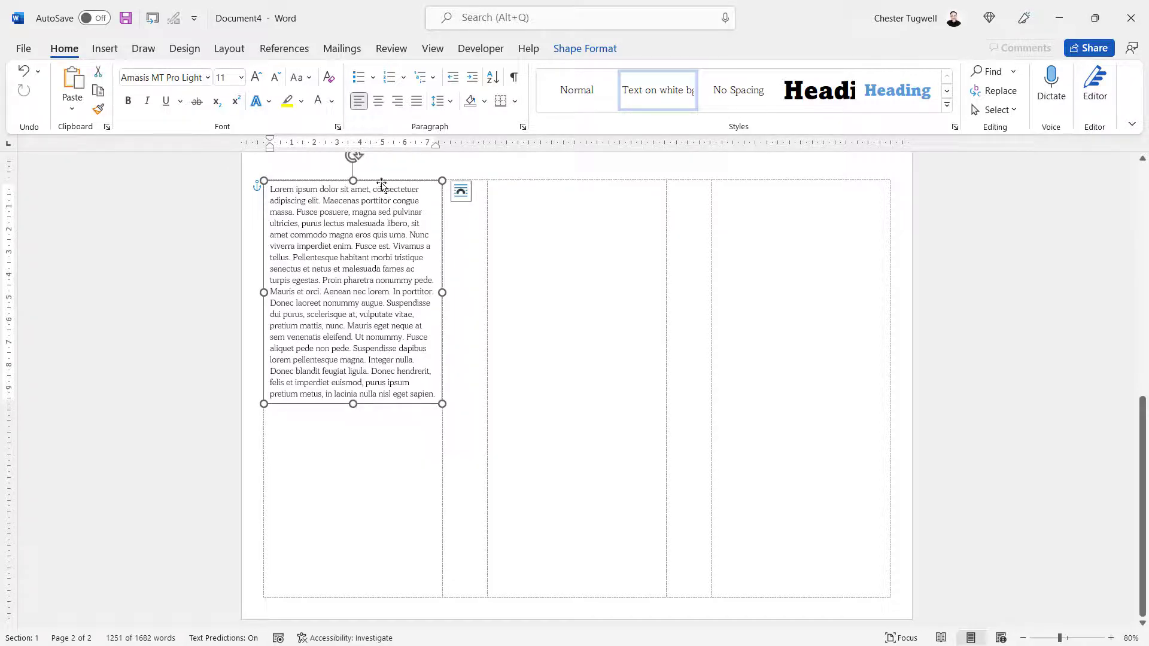
Step: Link the first column's text box to the empty one in the middle column so the text flows into it
click(576, 48)
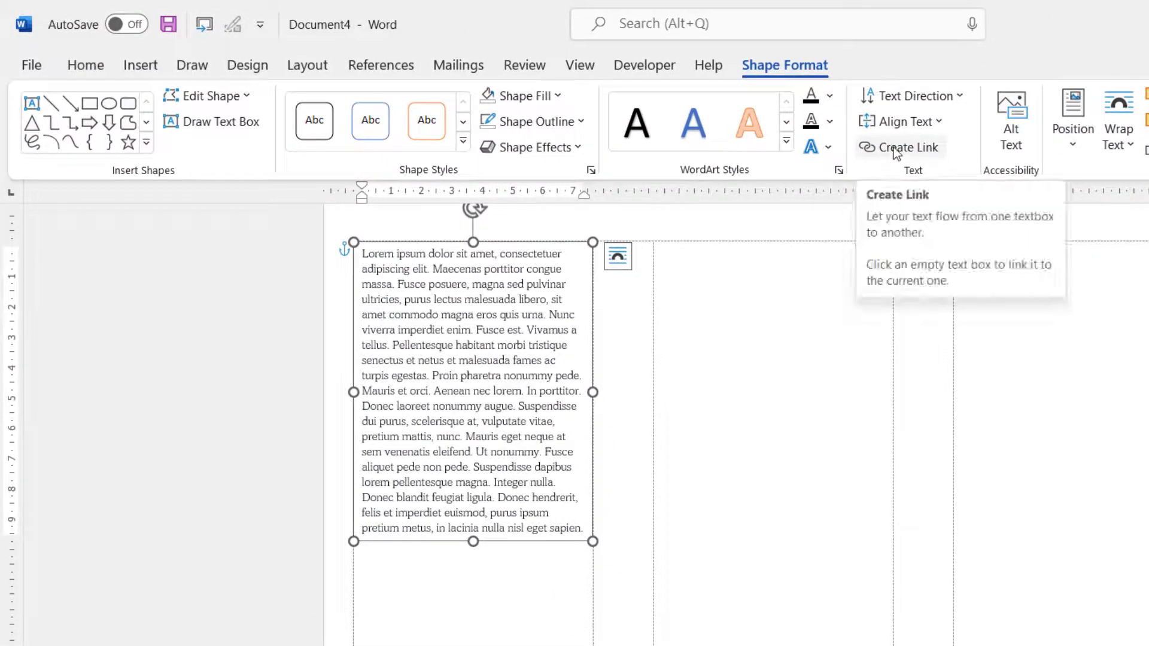
click(896, 149)
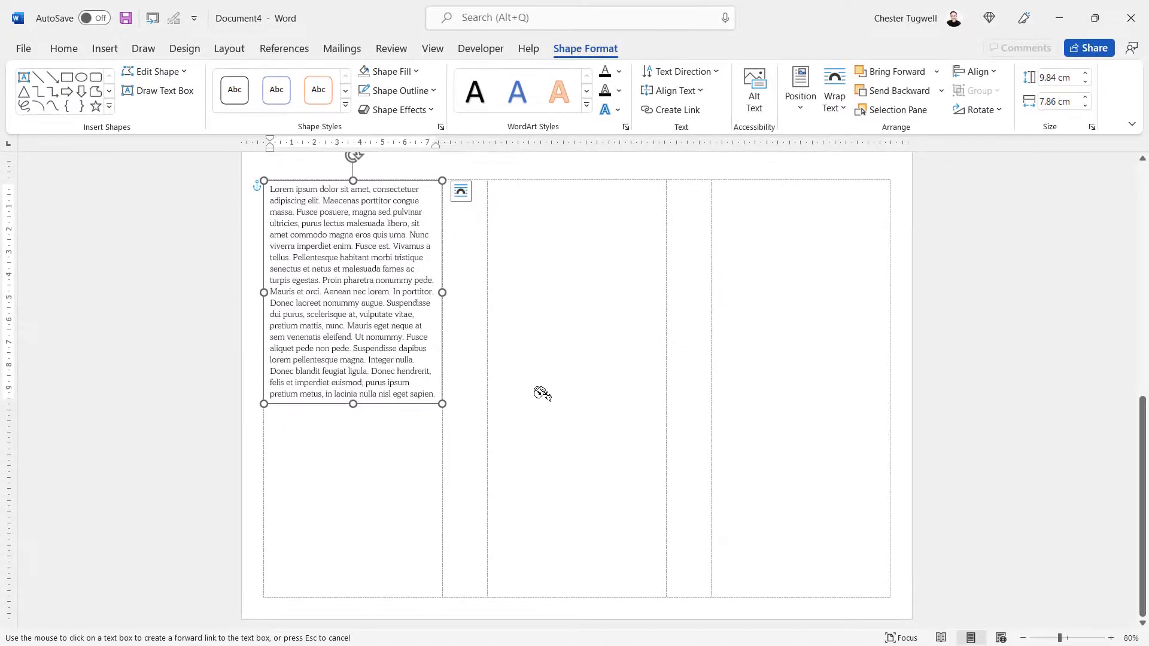
click(549, 449)
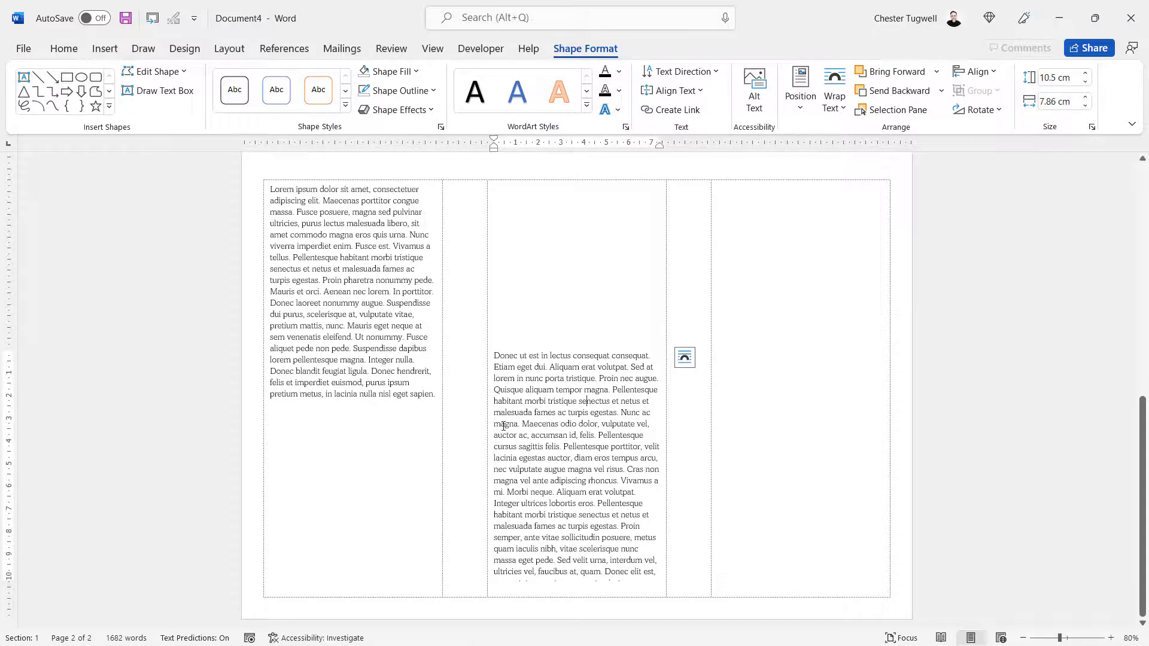
Step: Link the middle column's text box to the empty one in the third column so the overflow text continues there
click(671, 110)
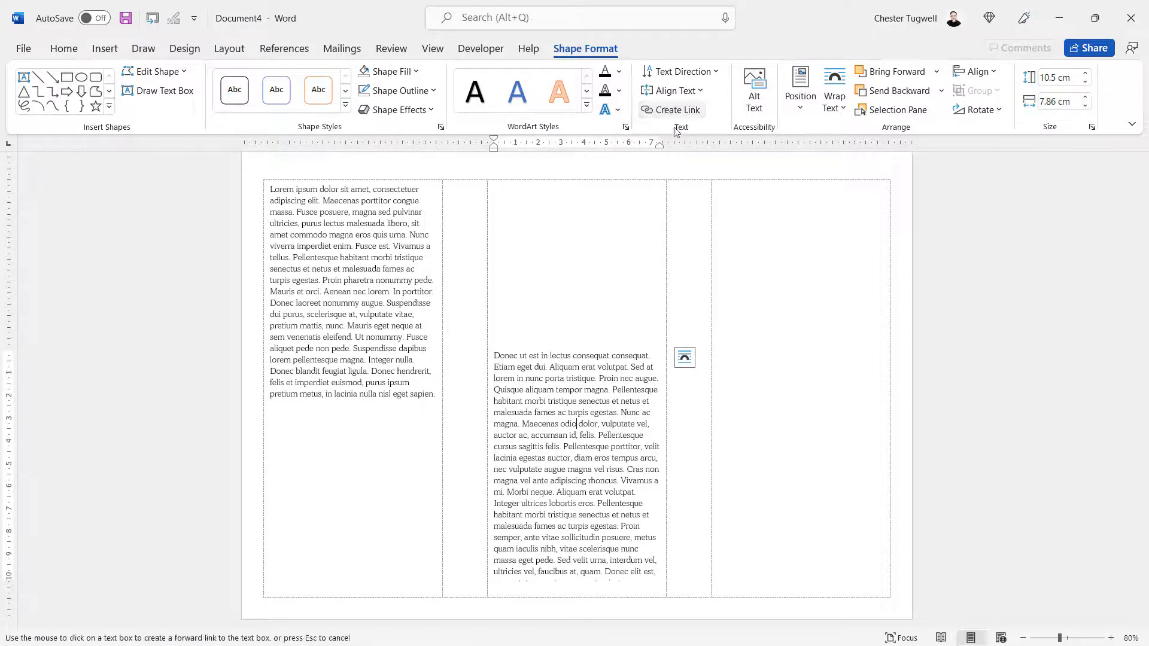
click(768, 226)
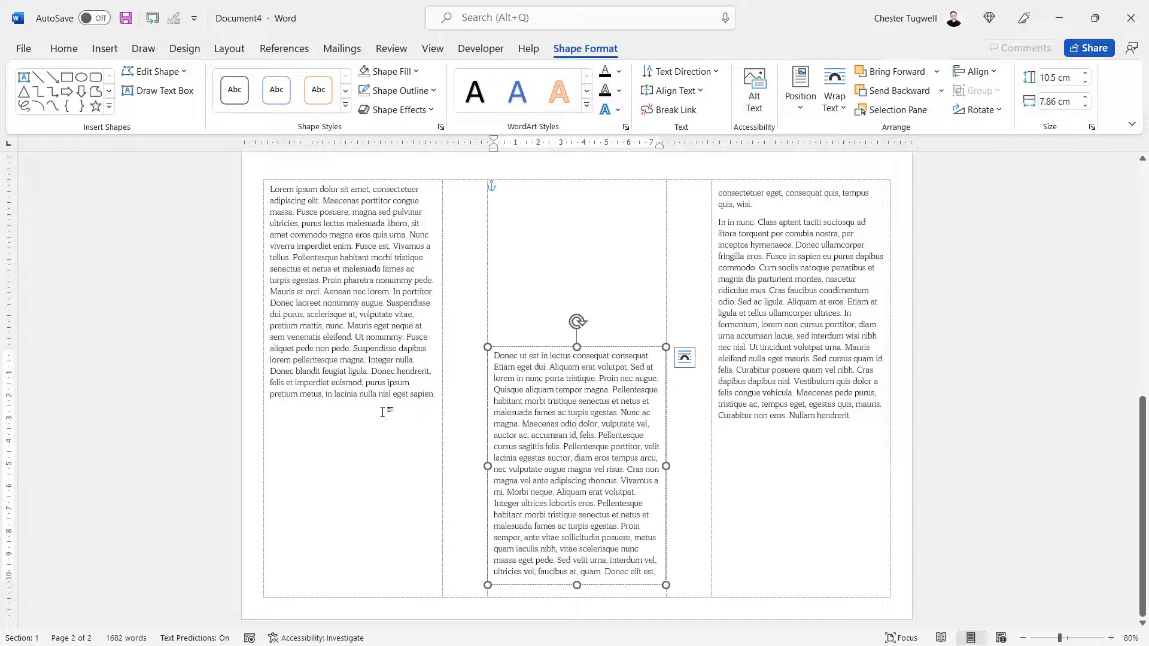
Step: Insert the snowy mountain picture into page 2's first column and shrink it to about 5.77 cm high and 9.5 cm wide
click(322, 394)
click(323, 429)
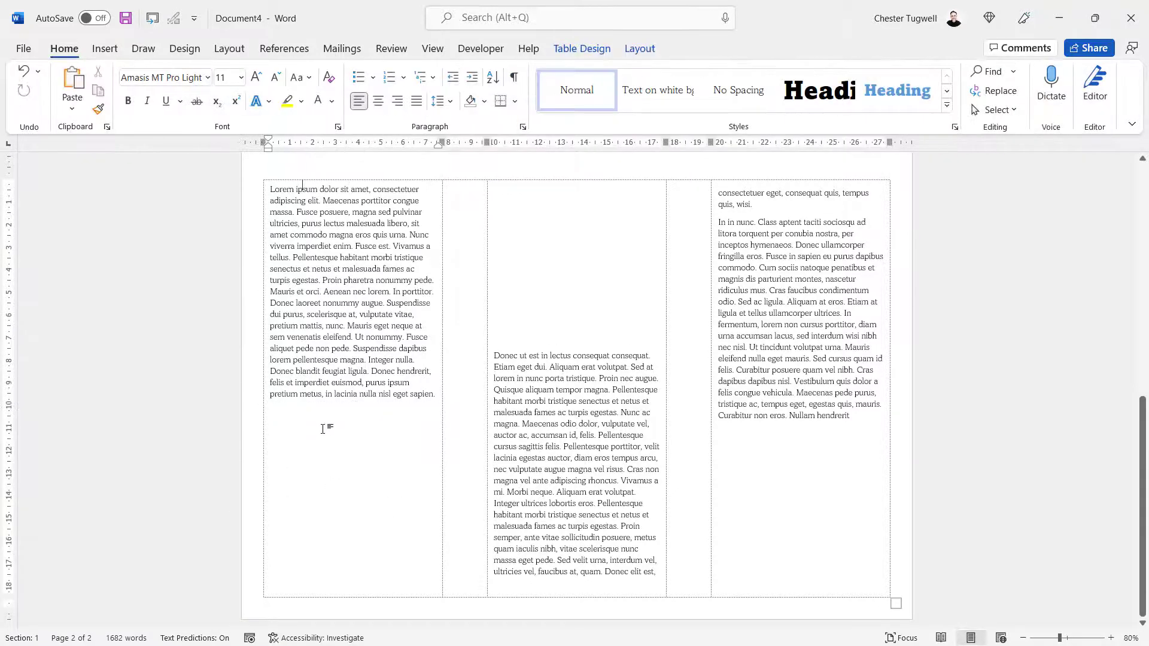
click(105, 48)
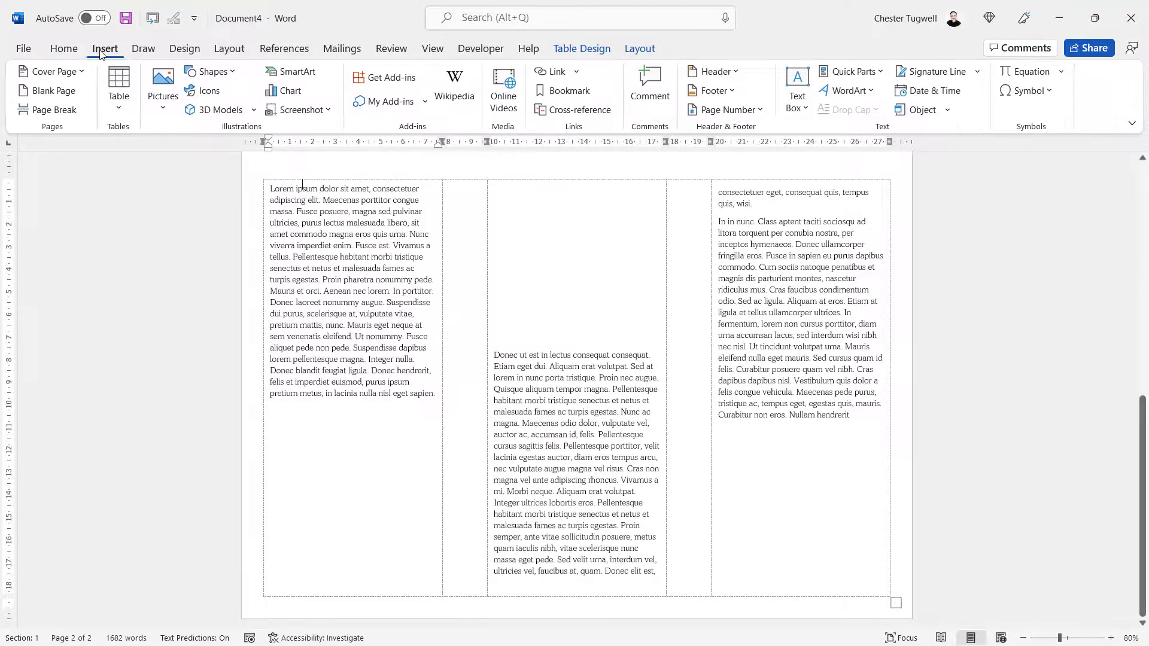
click(167, 106)
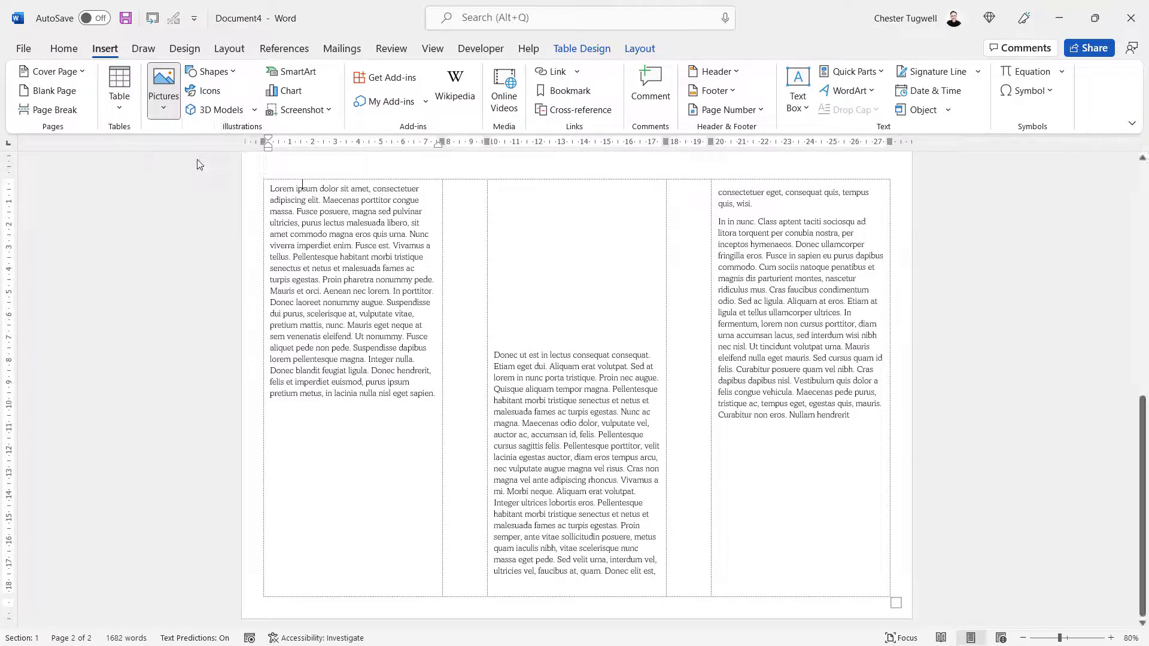
click(194, 153)
click(441, 332)
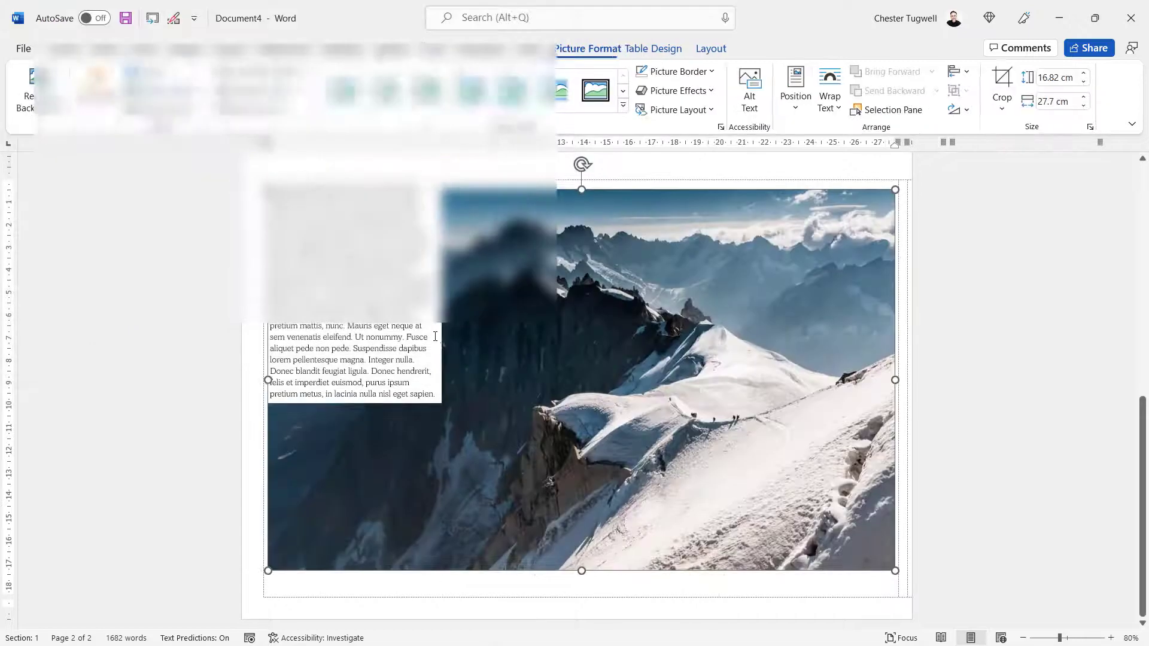
drag(895, 190, 575, 335)
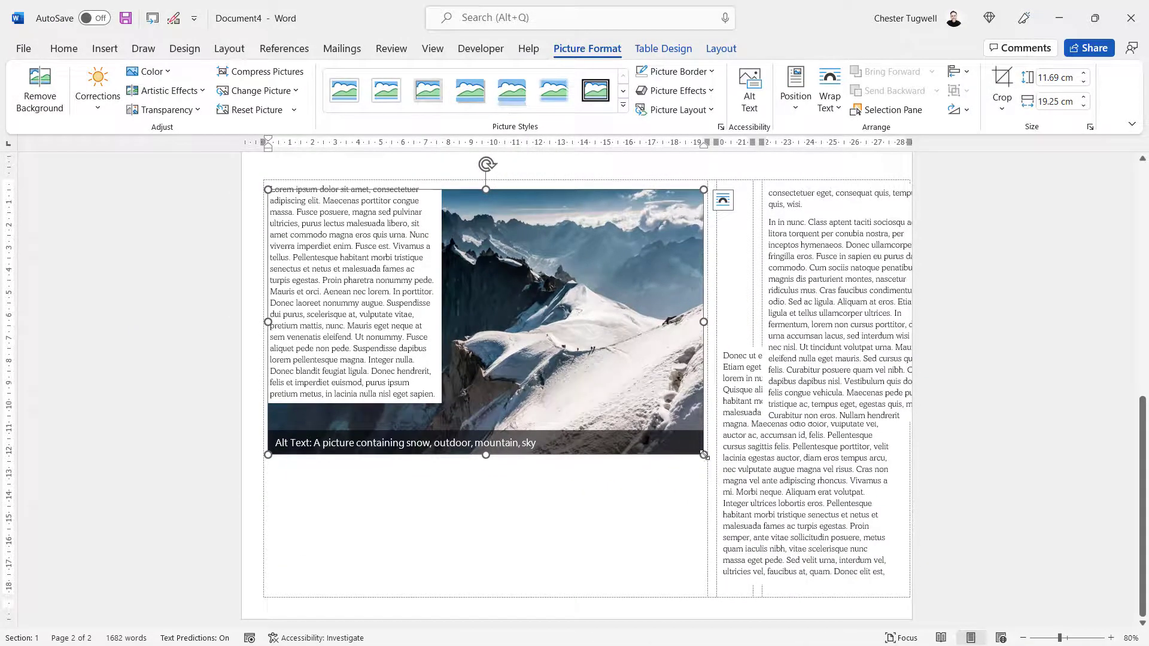
drag(630, 426, 484, 320)
Step: Apply Square text wrapping to the mountain picture and fit it within the first column below the text box
click(502, 199)
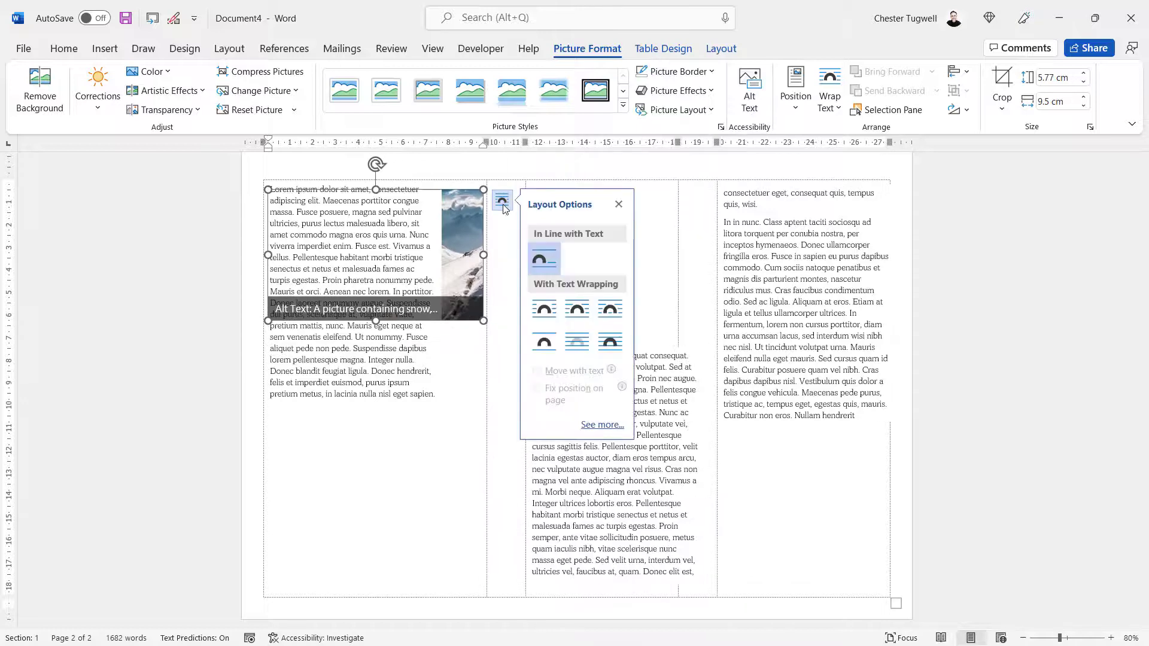
click(544, 309)
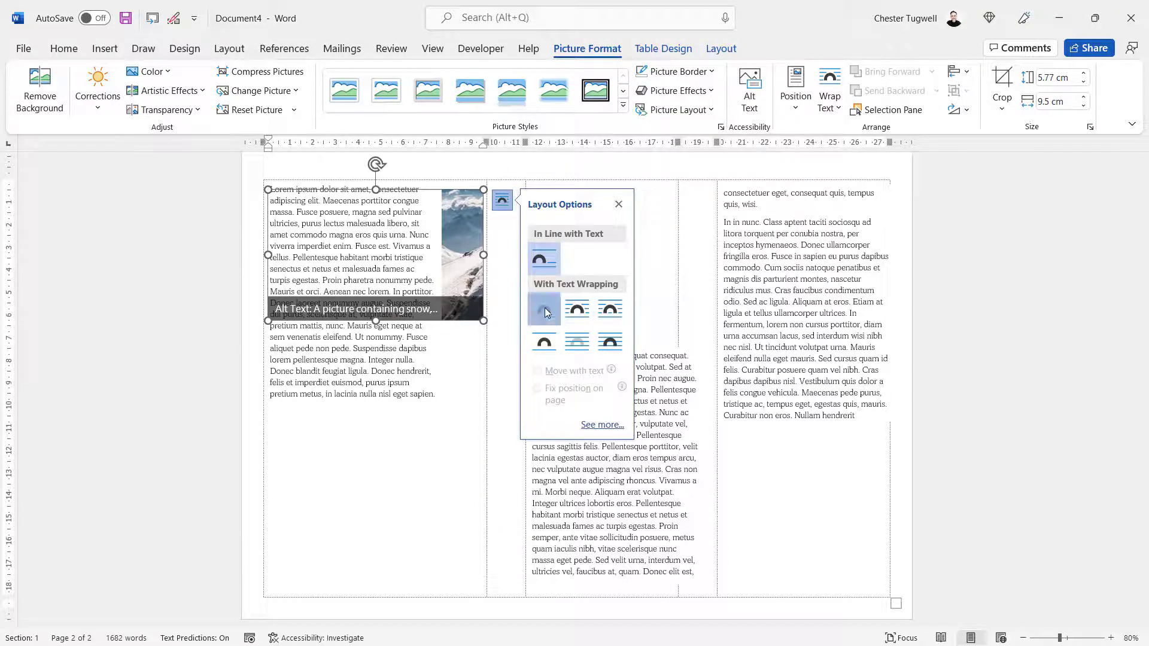
drag(458, 269, 438, 500)
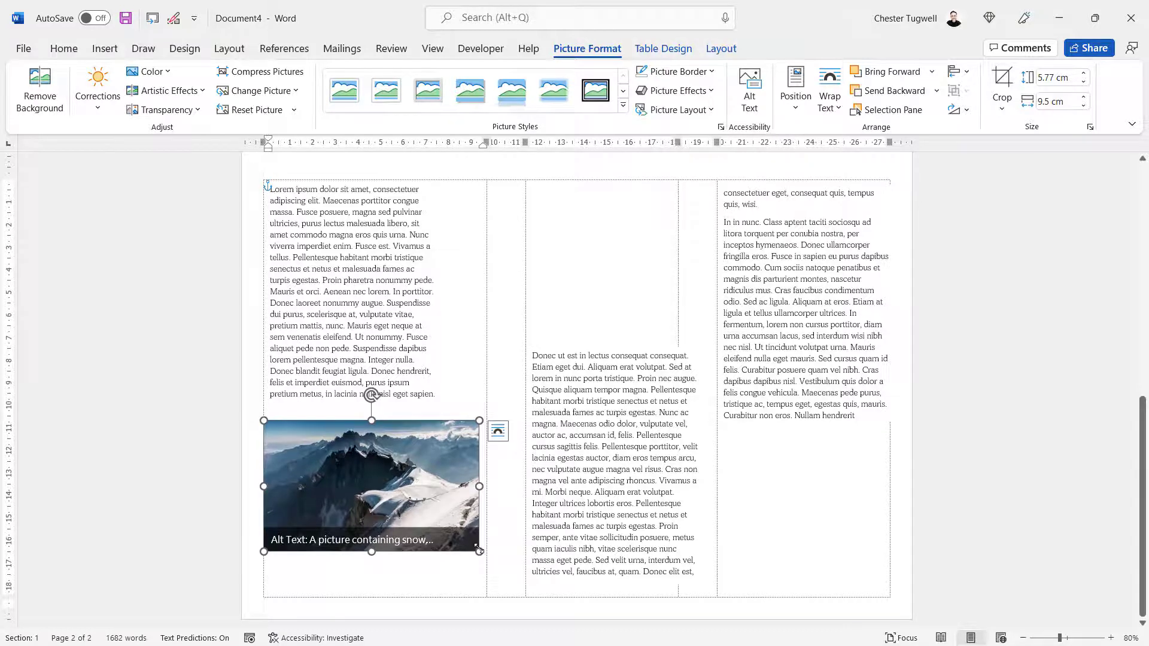
drag(477, 549, 456, 537)
drag(397, 495, 401, 500)
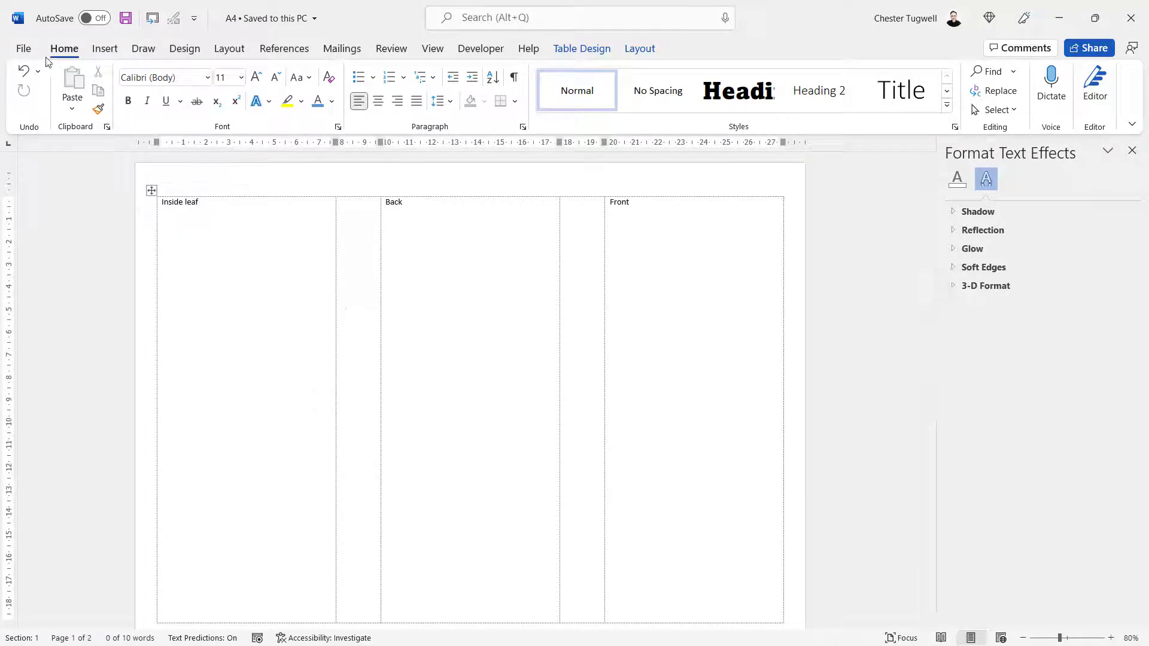
Step: Open the A4 document's print settings and display the options for one-sided and double-sided printing
click(25, 49)
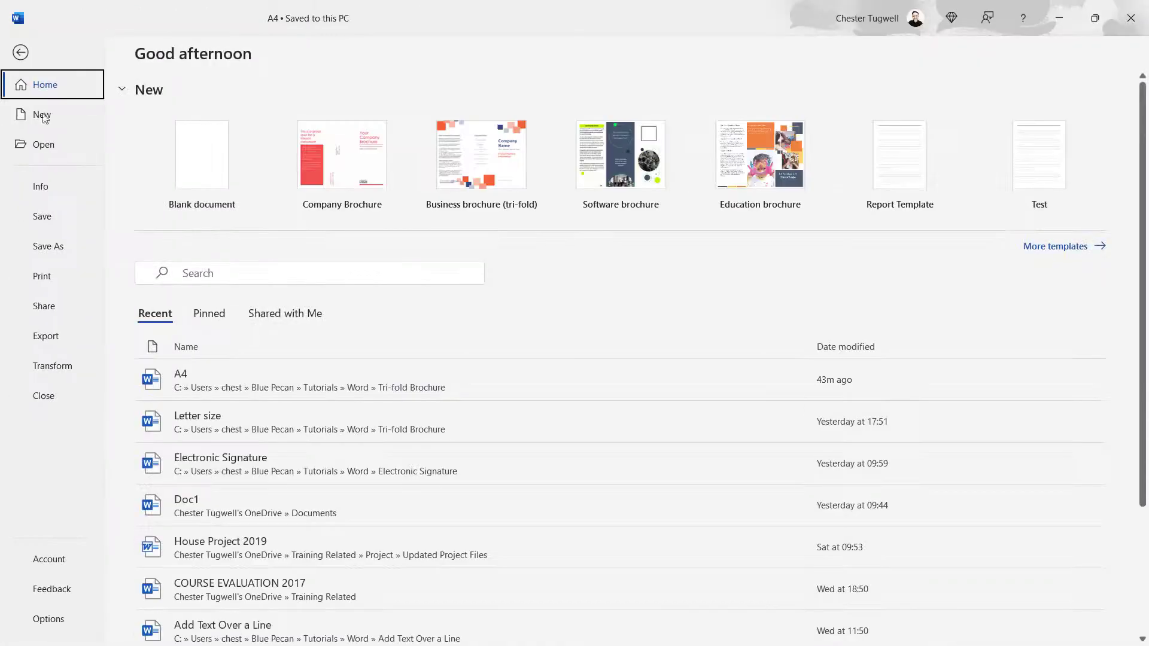
click(52, 276)
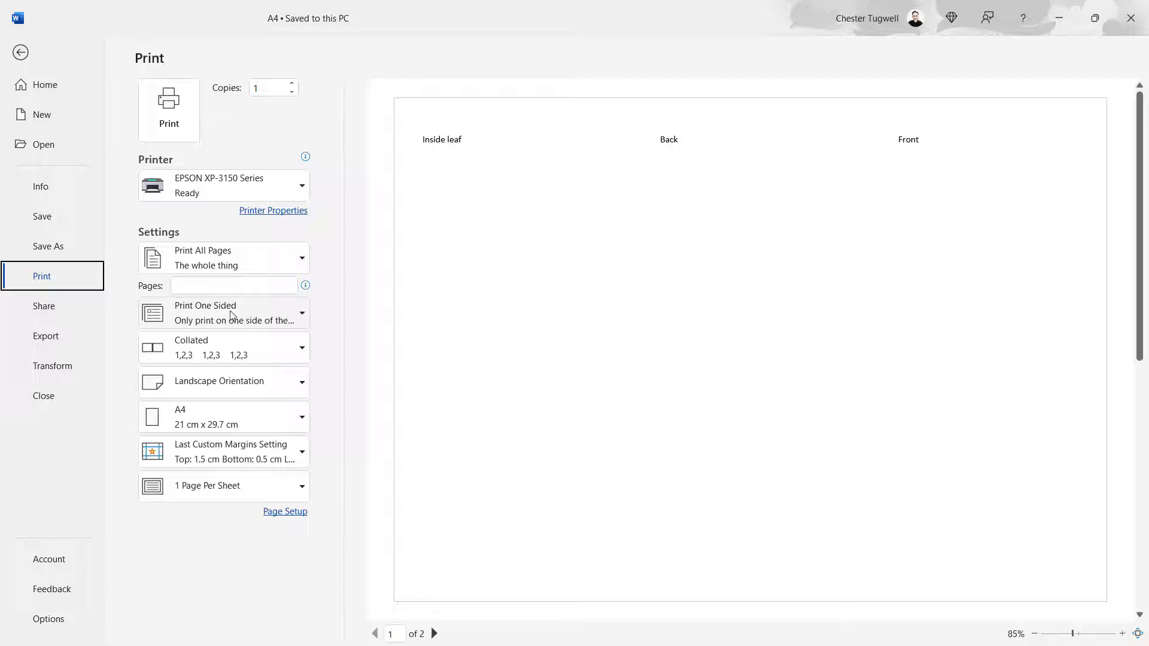
click(302, 314)
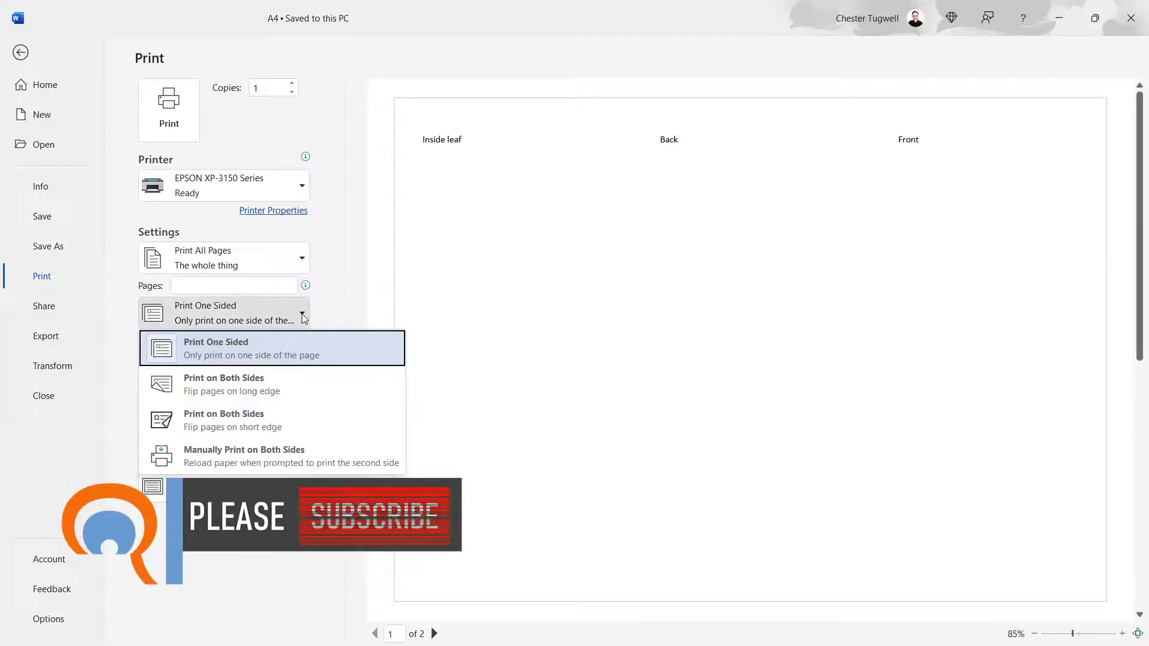